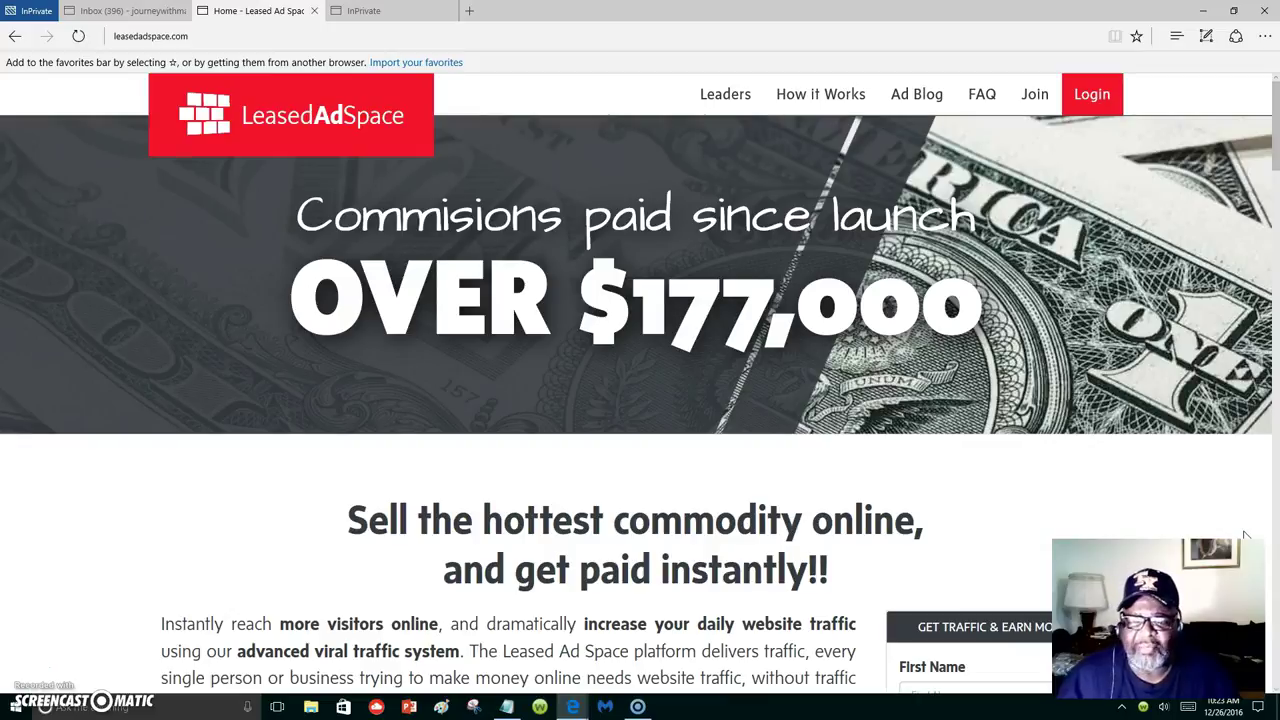
Log in to the LeasedAdSpace member account with username and password, ticking 'I'm not a robot'.
click(1241, 533)
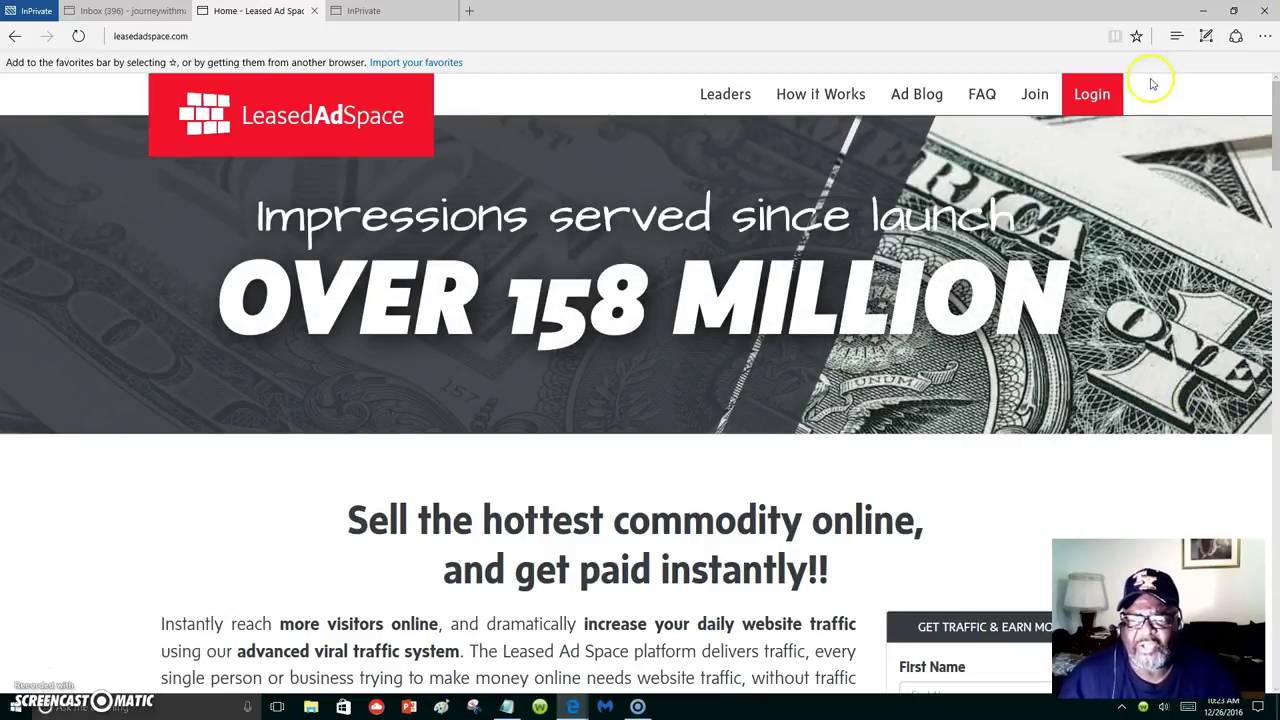
click(1090, 93)
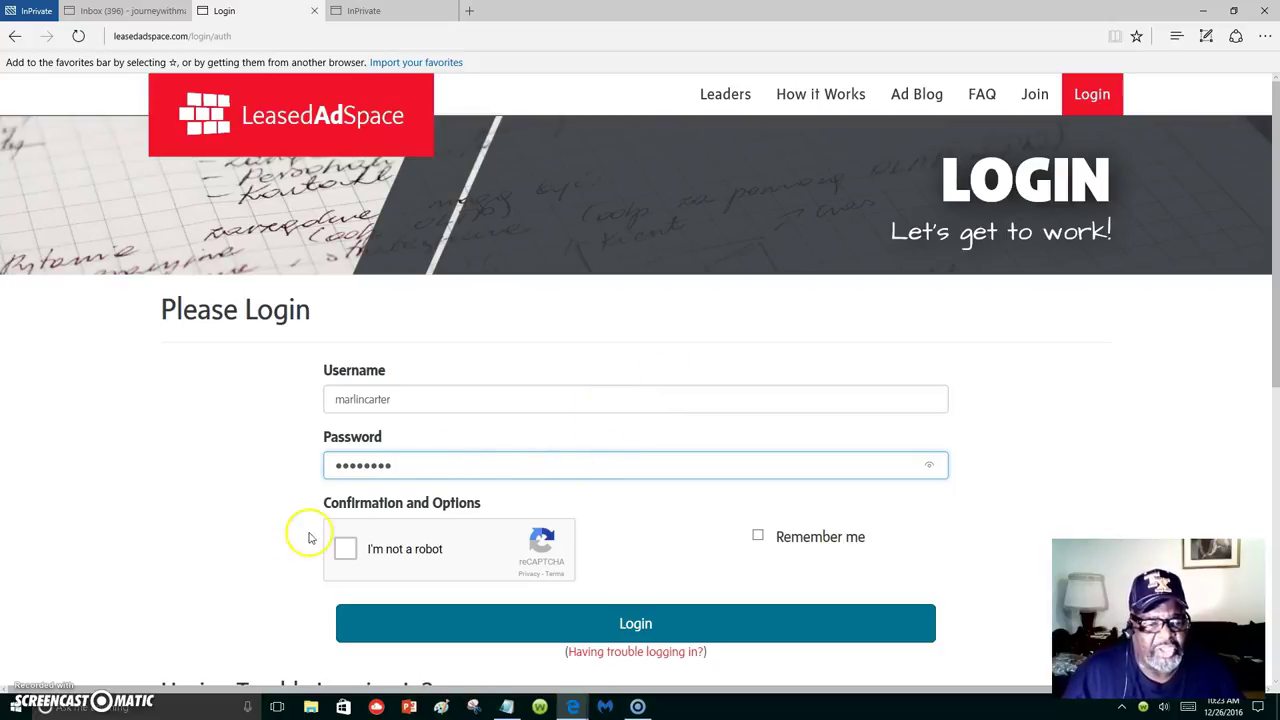
click(347, 550)
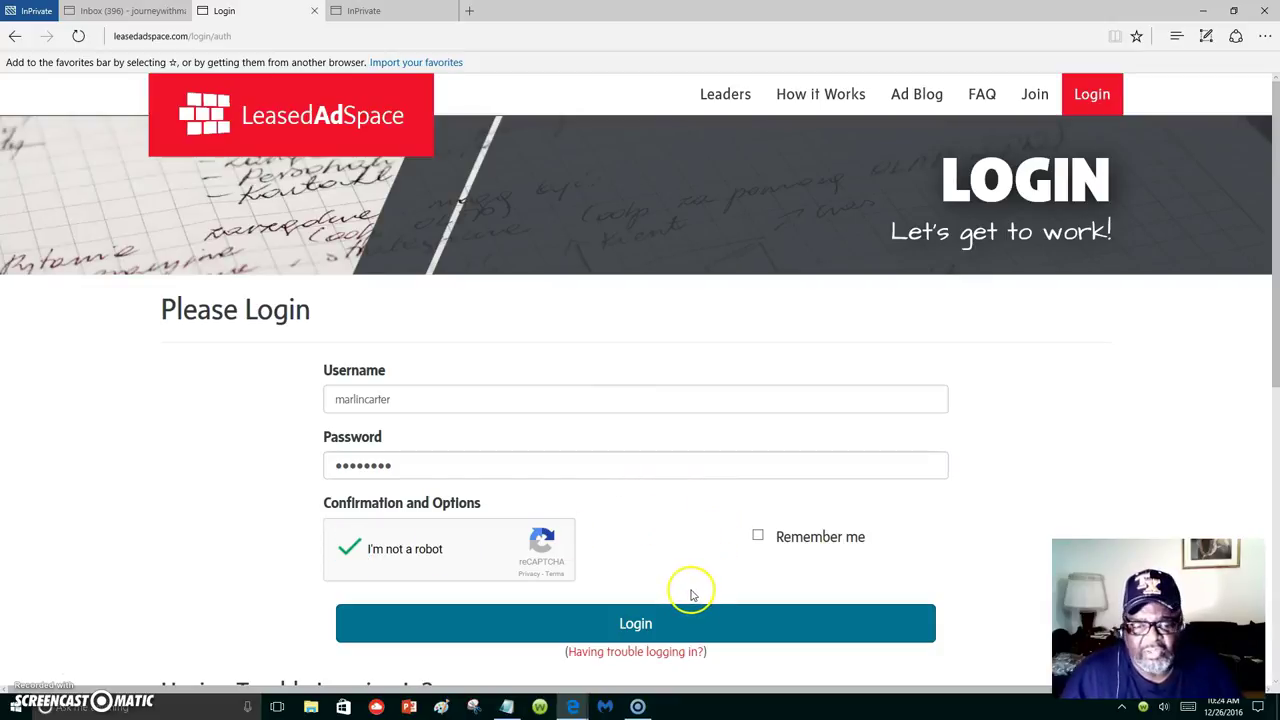
click(635, 623)
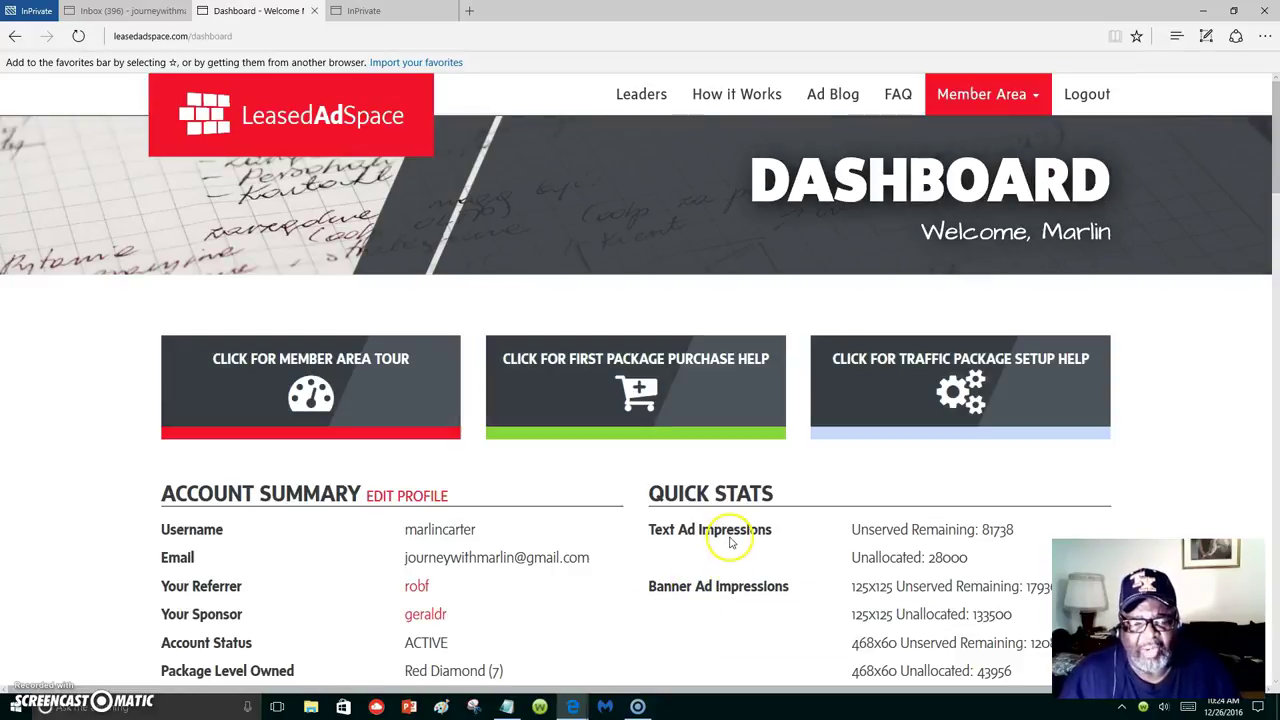
Scroll through the How it Works package list from the $7 Pearl to the $147 Red Diamond.
scroll(730, 540, down, 3)
scroll(730, 535, up, 4)
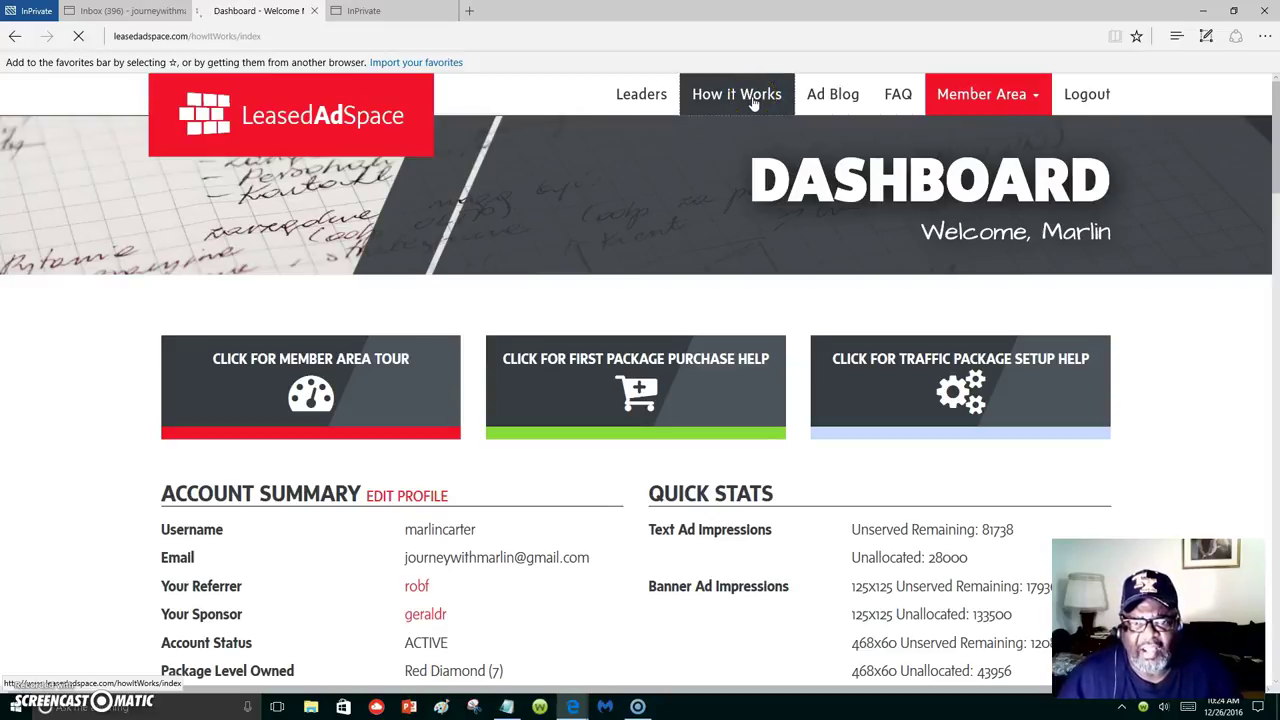
scroll(940, 313, down, 4)
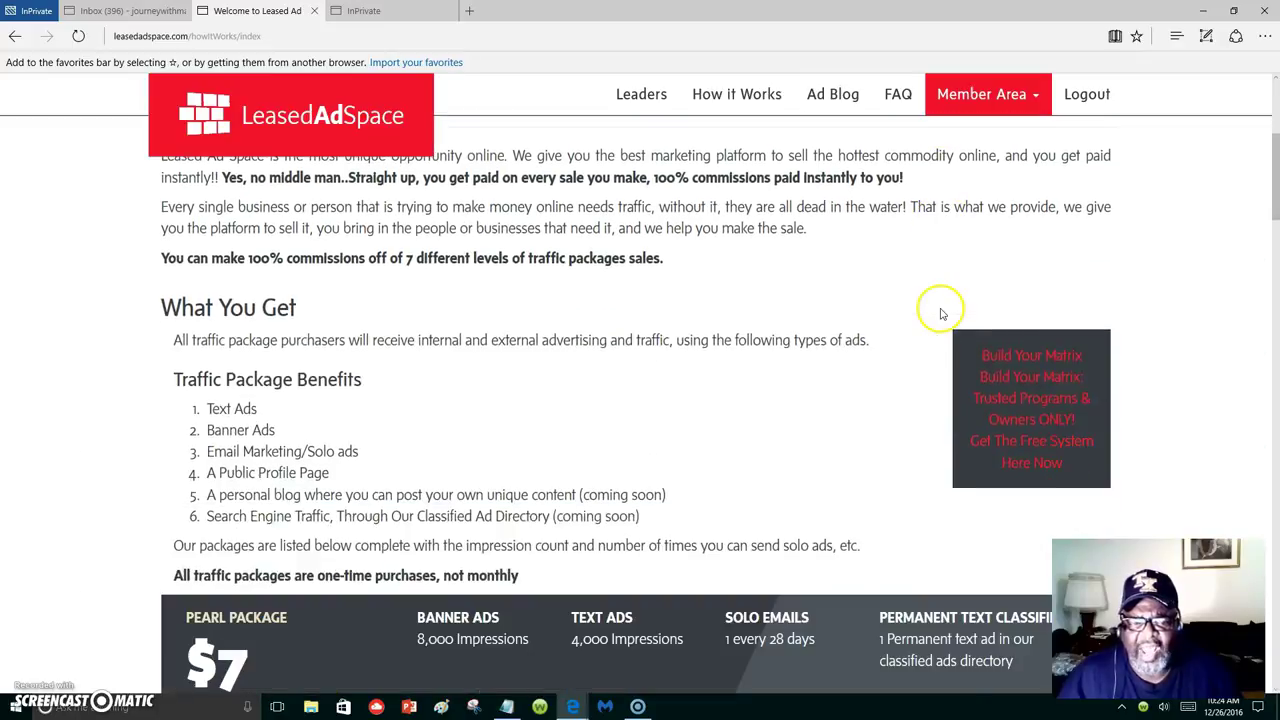
scroll(940, 313, down, 2)
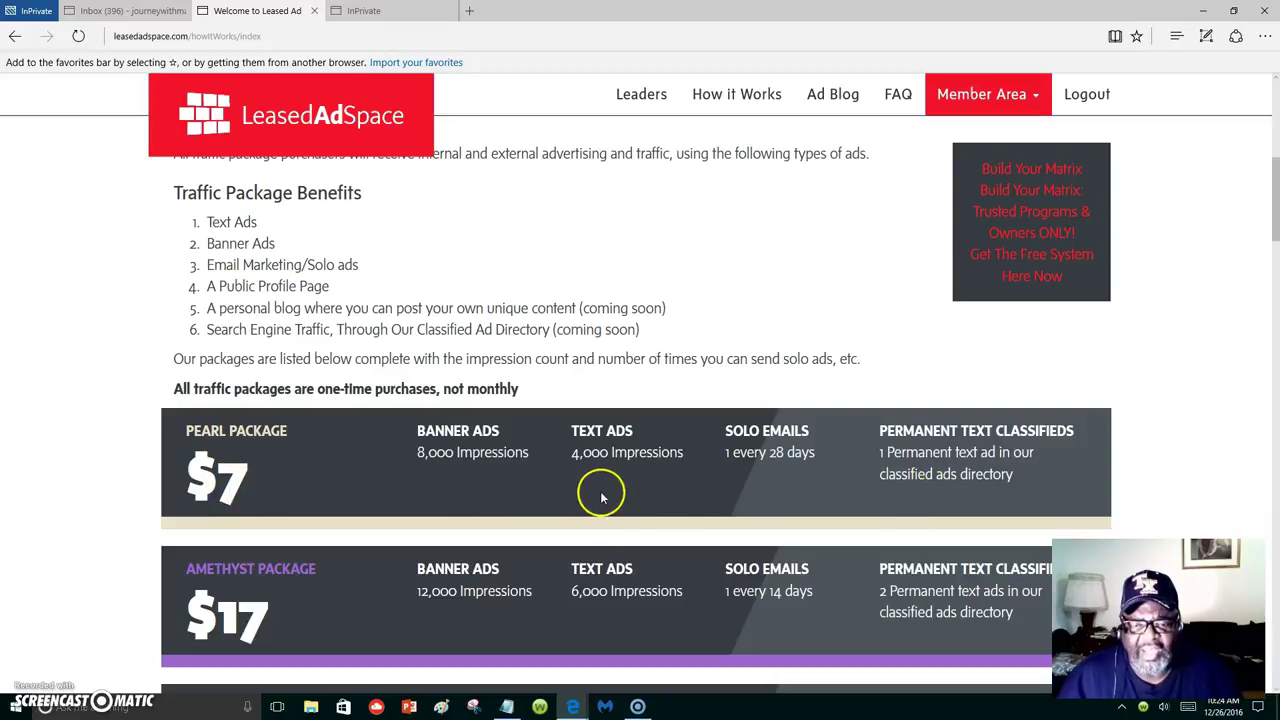
scroll(293, 500, down, 1)
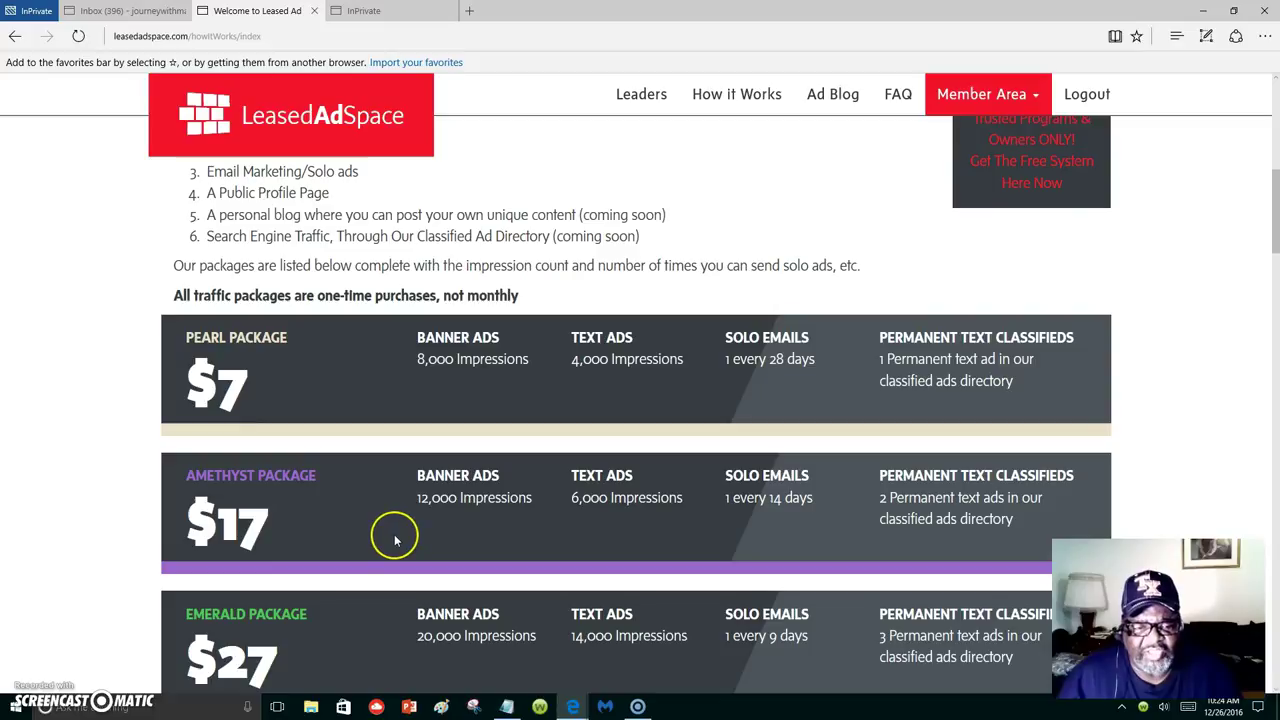
scroll(394, 536, down, 1)
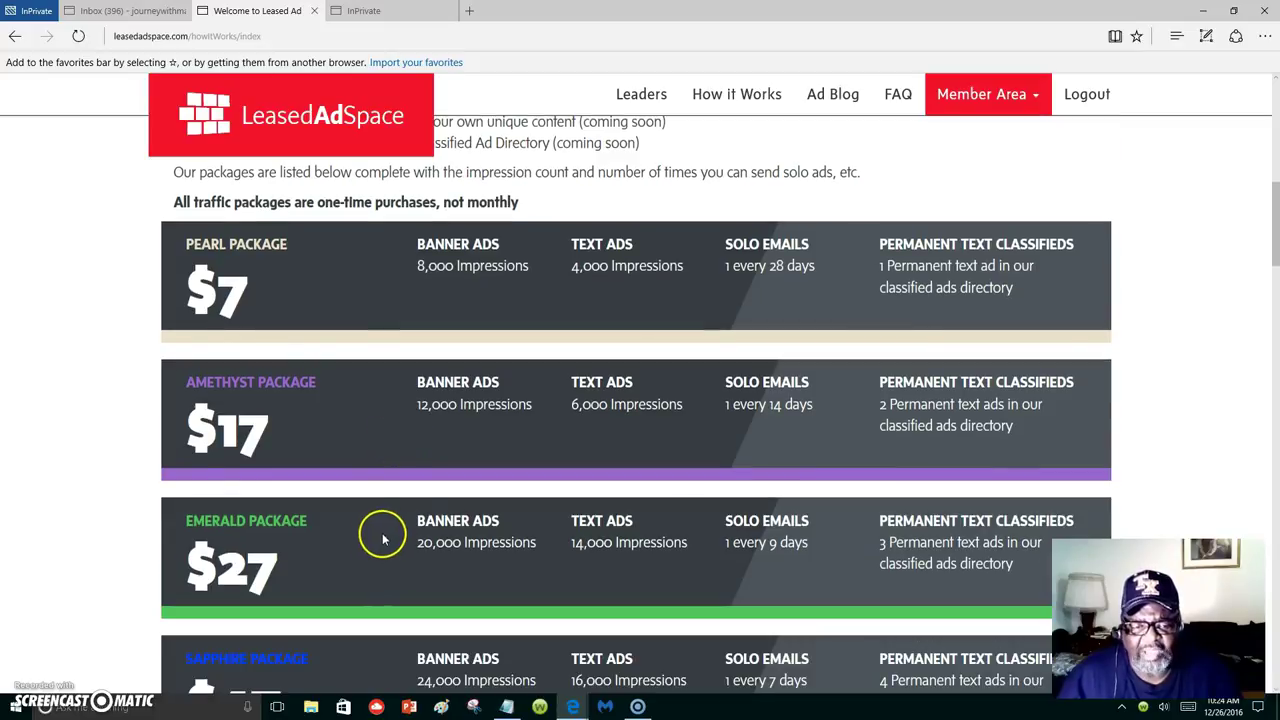
scroll(743, 425, up, 2)
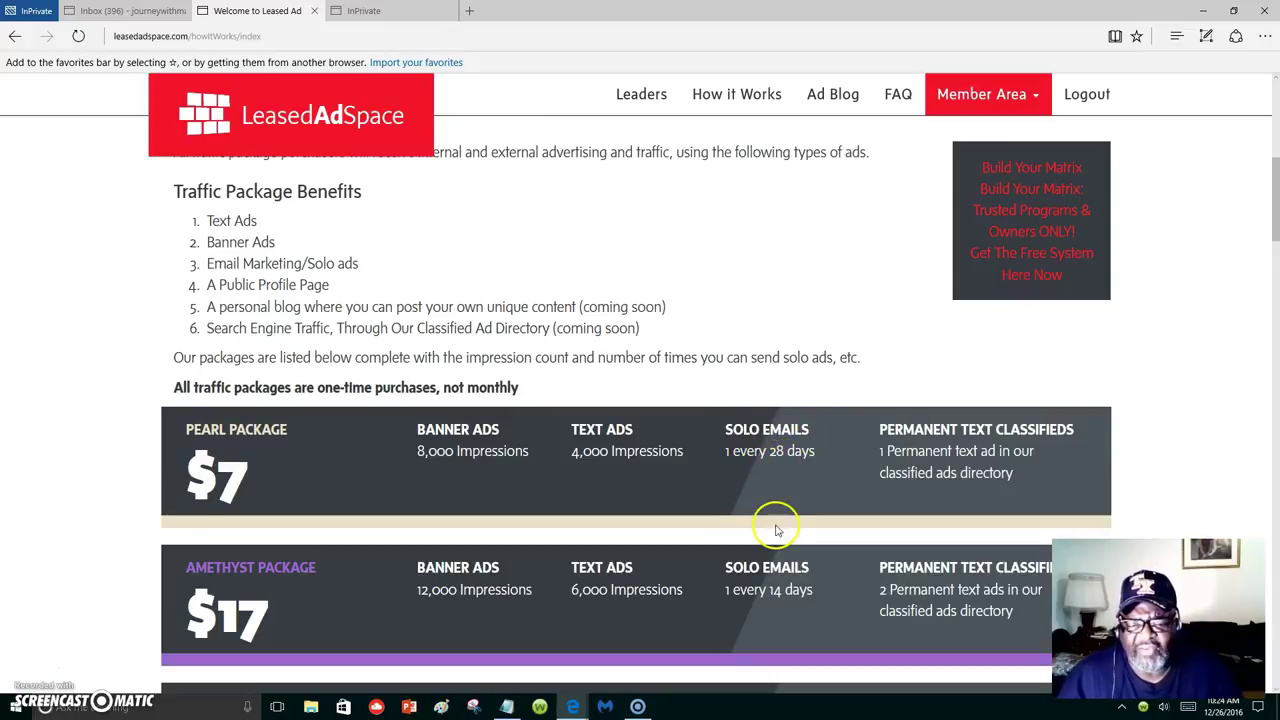
scroll(775, 540, down, 4)
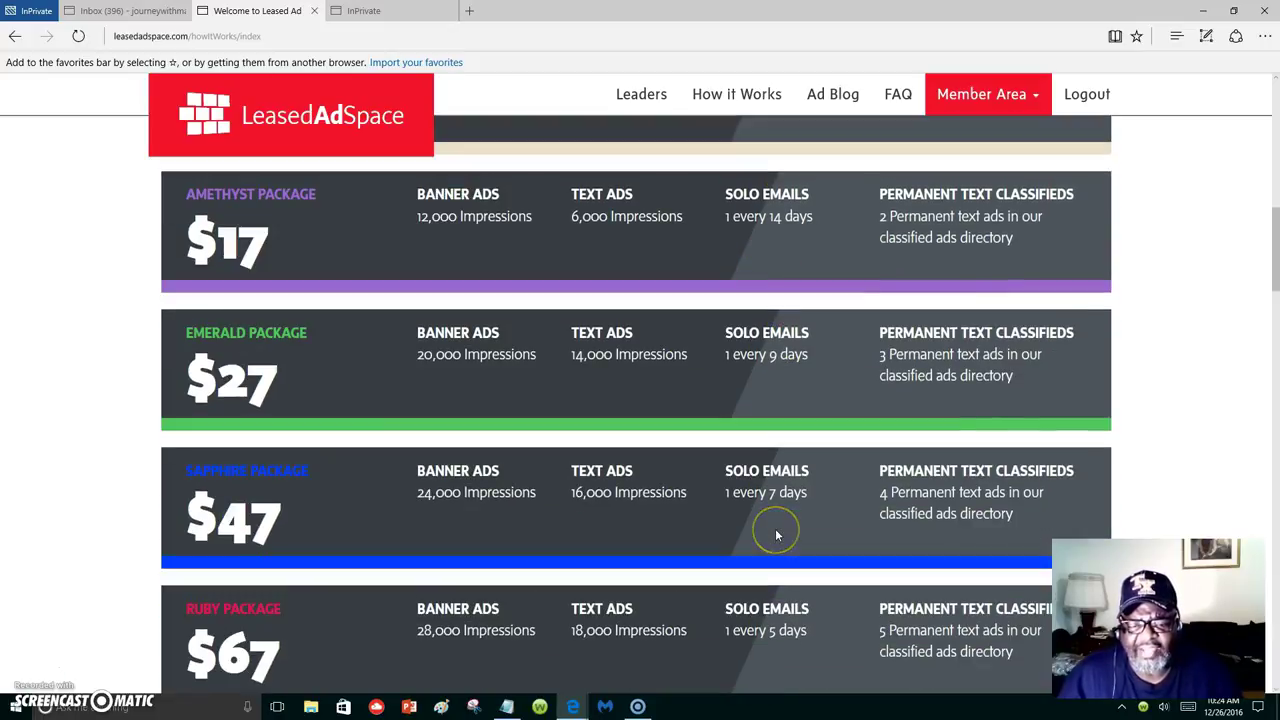
scroll(776, 537, down, 2)
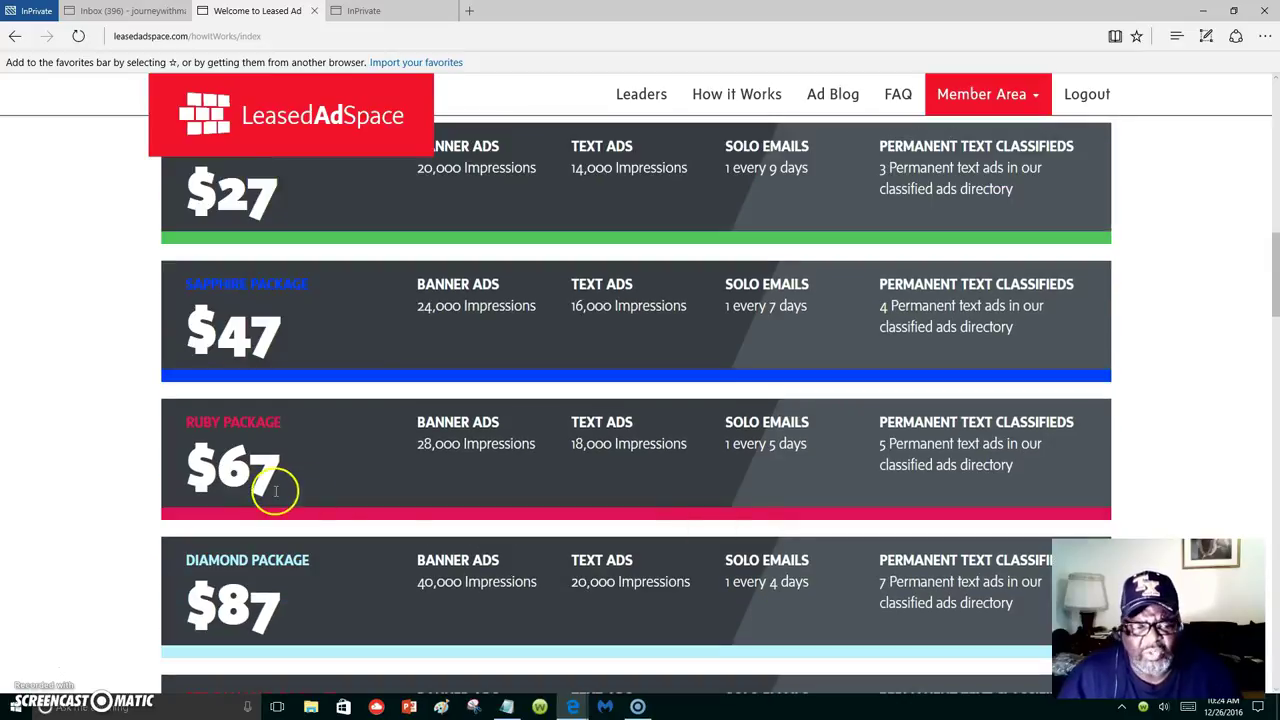
scroll(275, 598, down, 2)
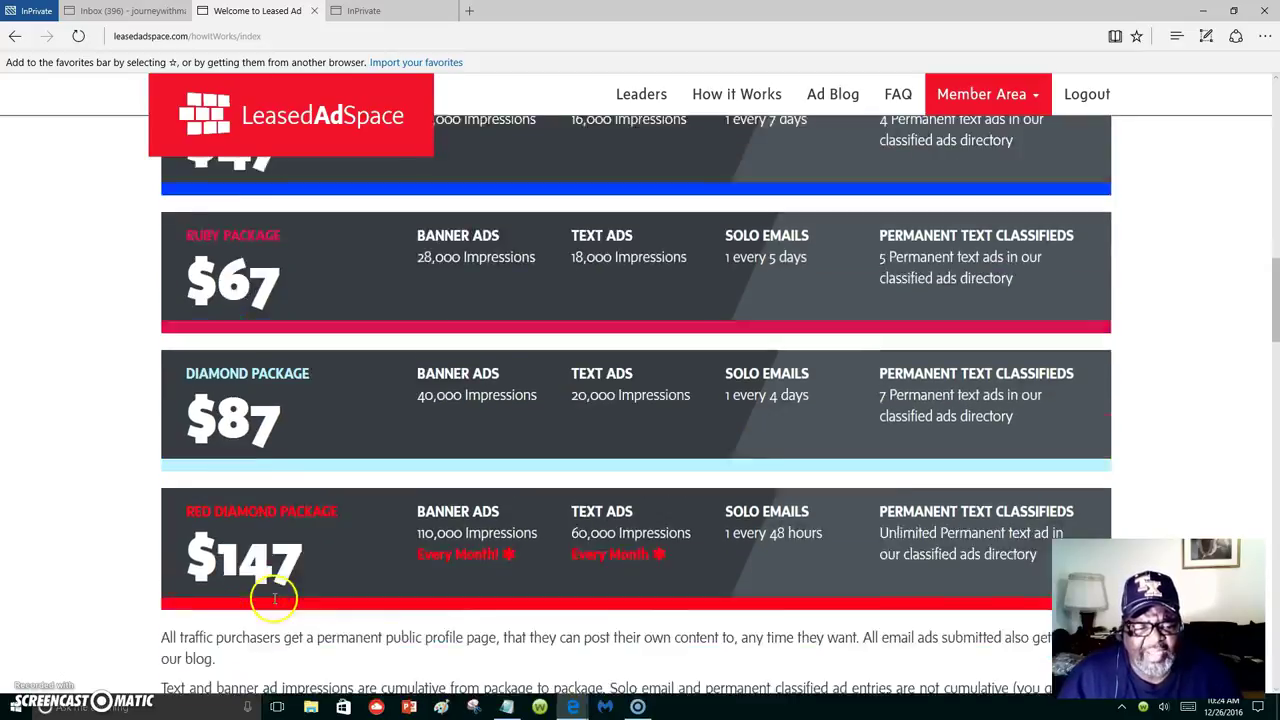
scroll(275, 598, down, 1)
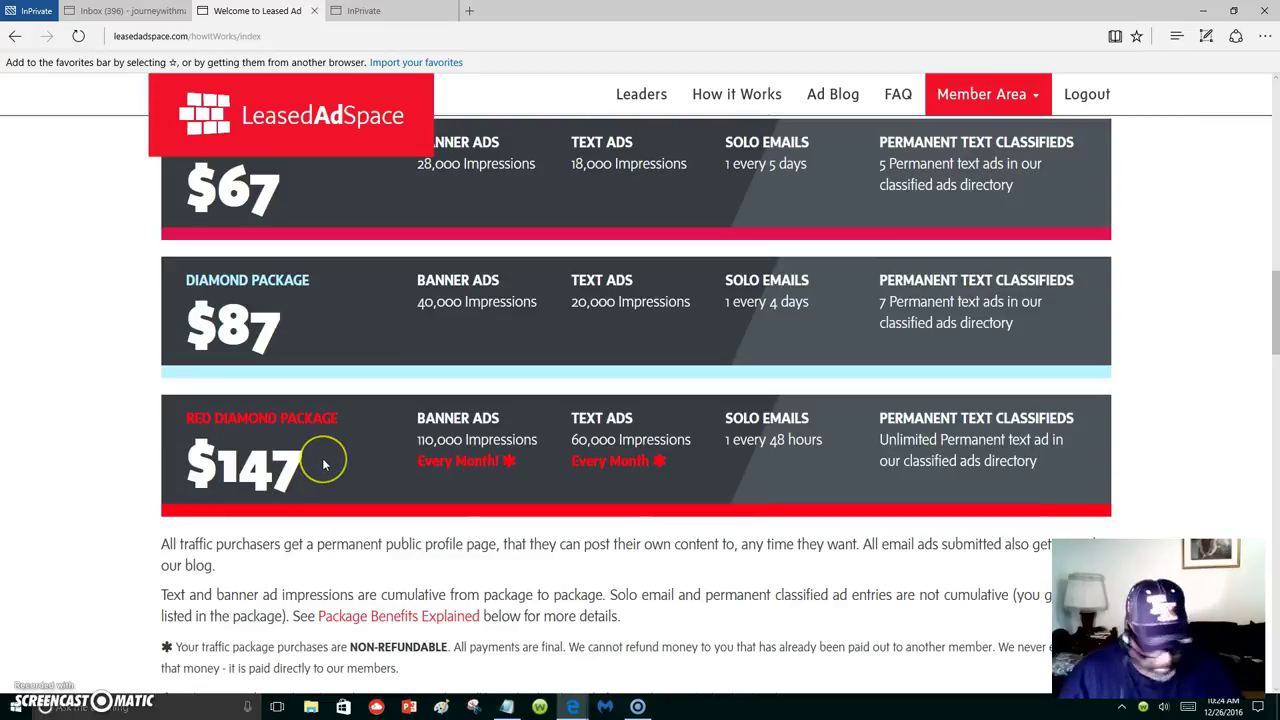
Zoom the page in to read the packages, then zoom back out and scroll up.
key(ctrl+plus)
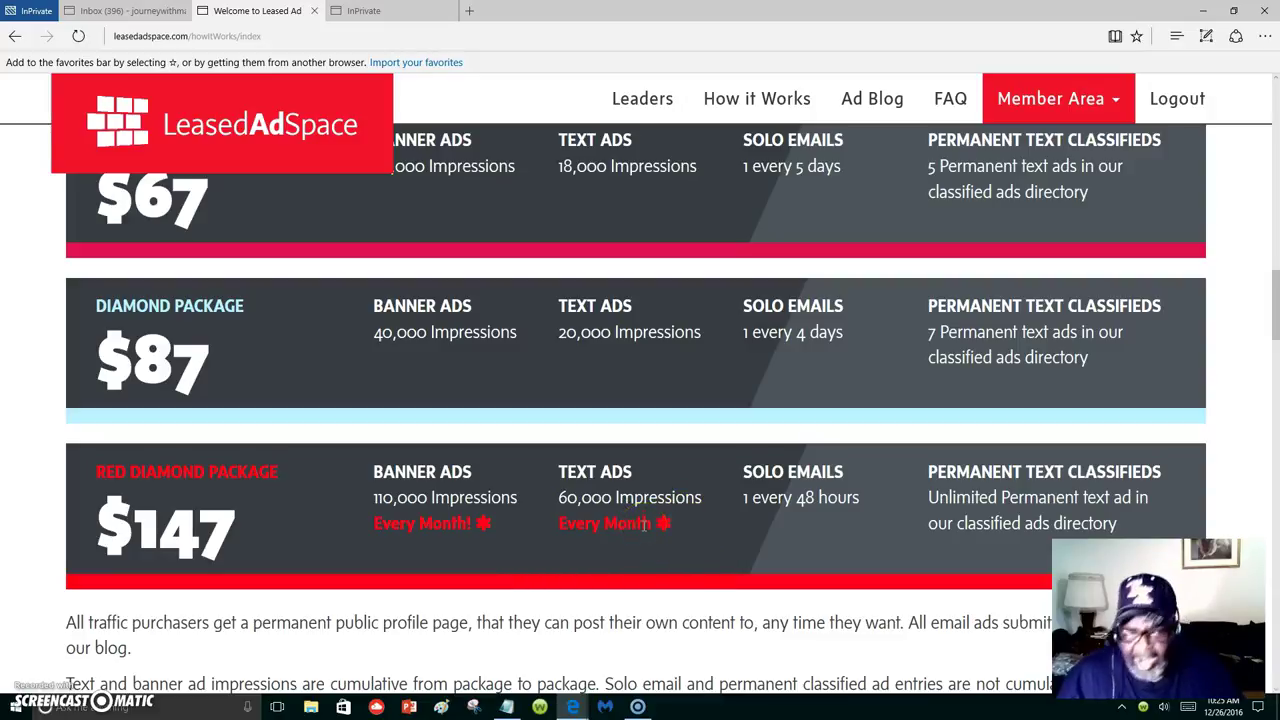
key(ctrl+minus)
key(ctrl+minus)
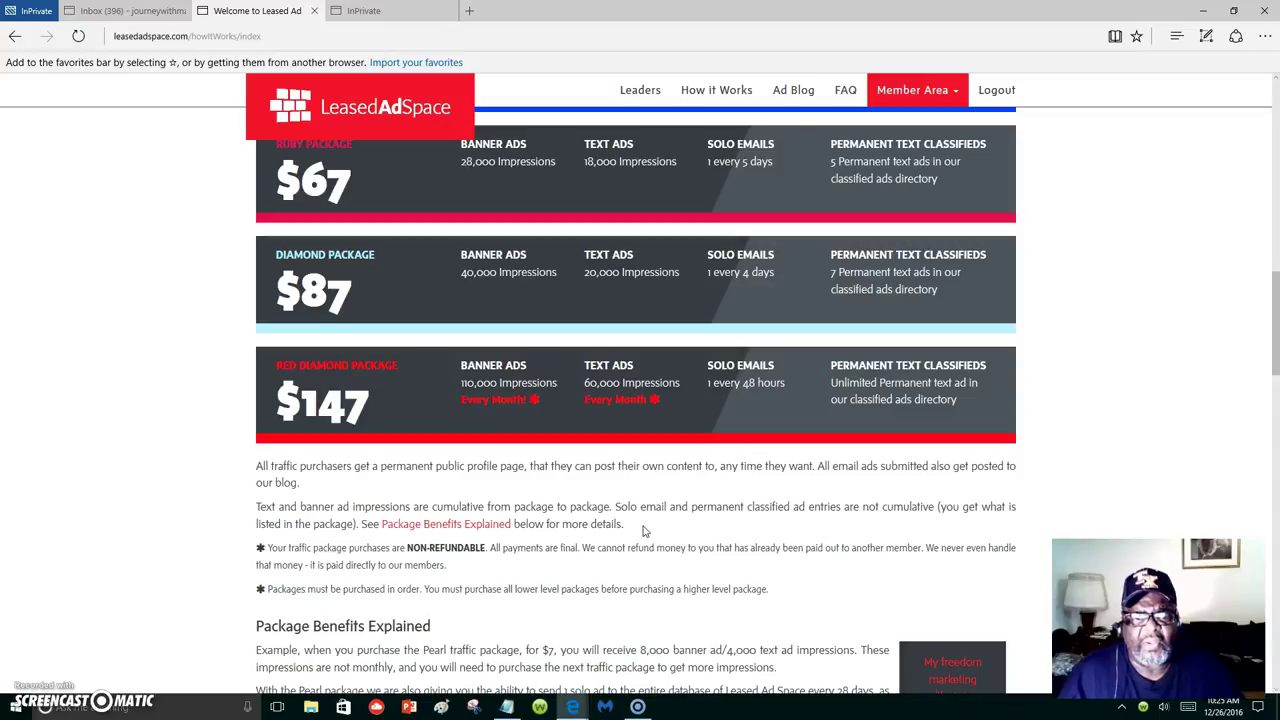
scroll(709, 423, up, 10)
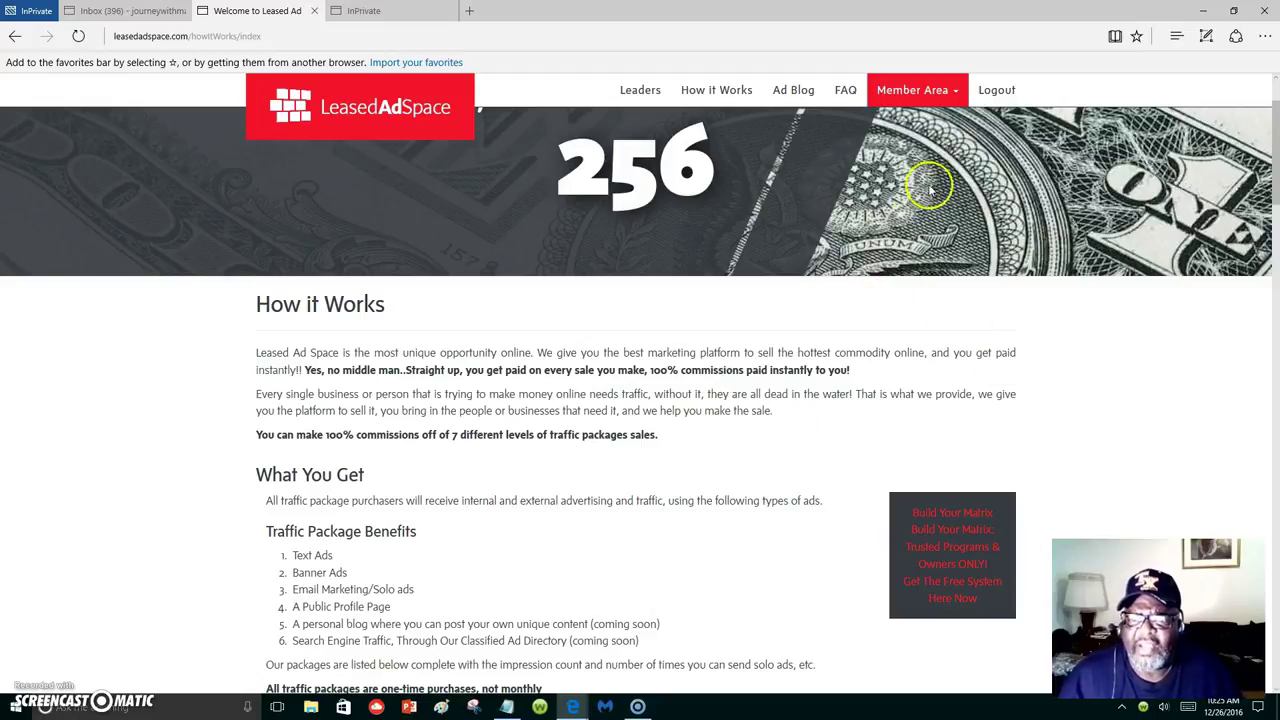
Open Personal Blog from the Member Area menu and view the Blog Posts table's three posts.
click(905, 95)
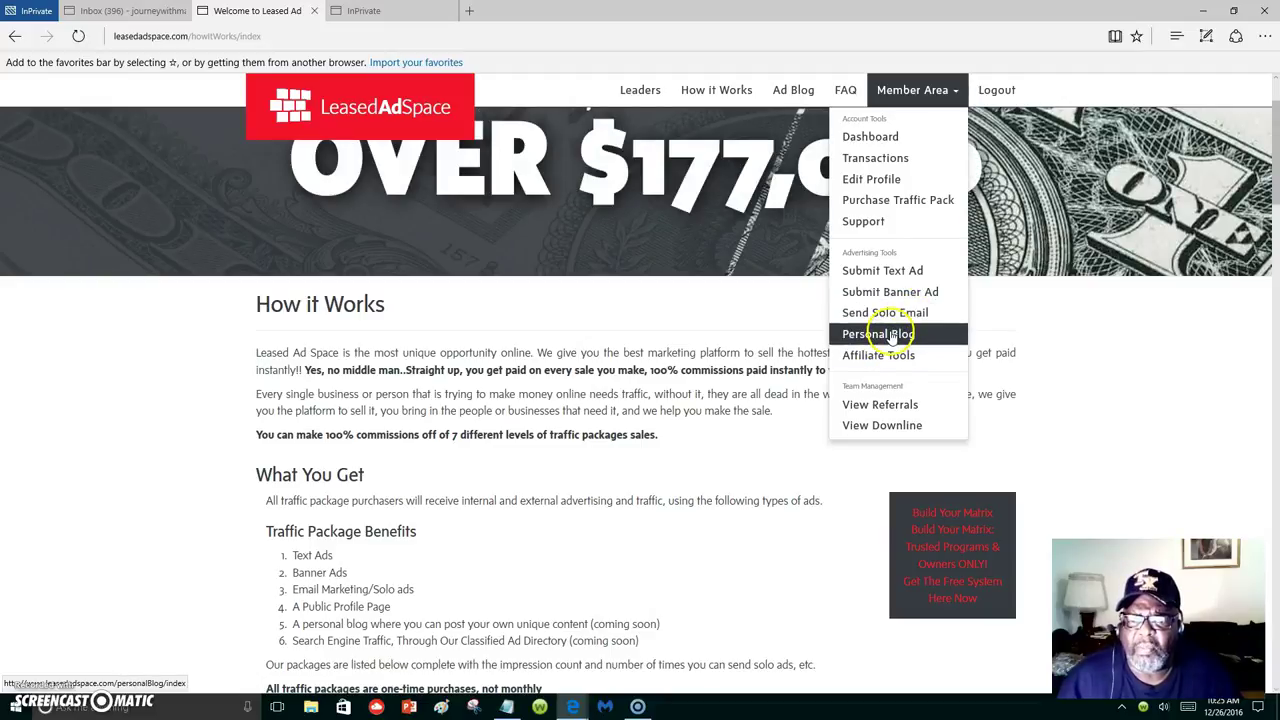
click(893, 335)
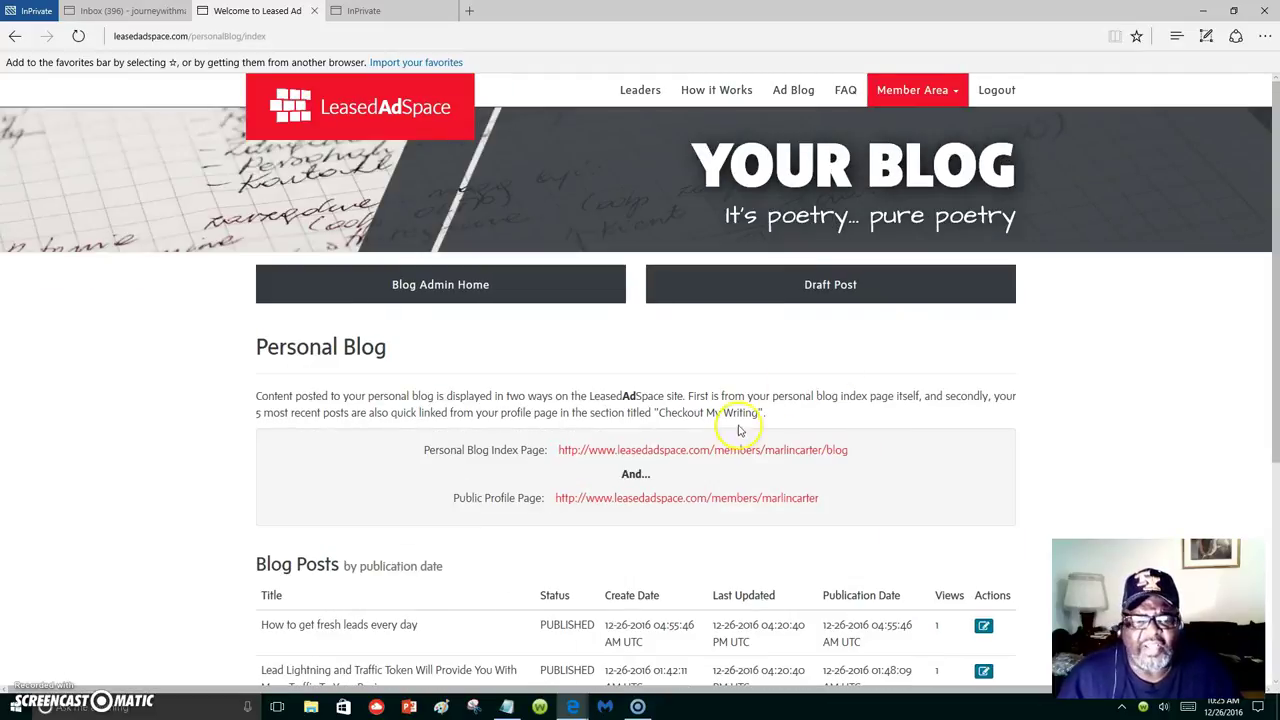
scroll(738, 432, down, 2)
scroll(738, 432, down, 1)
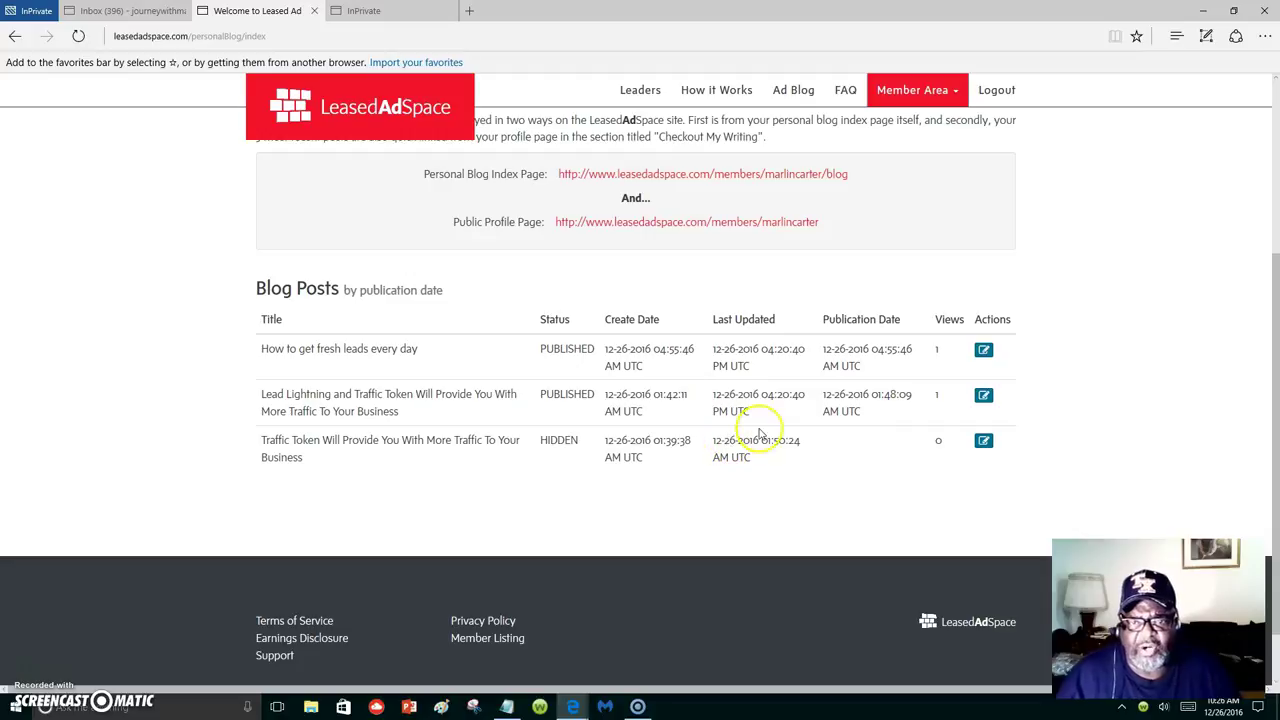
scroll(805, 390, up, 2)
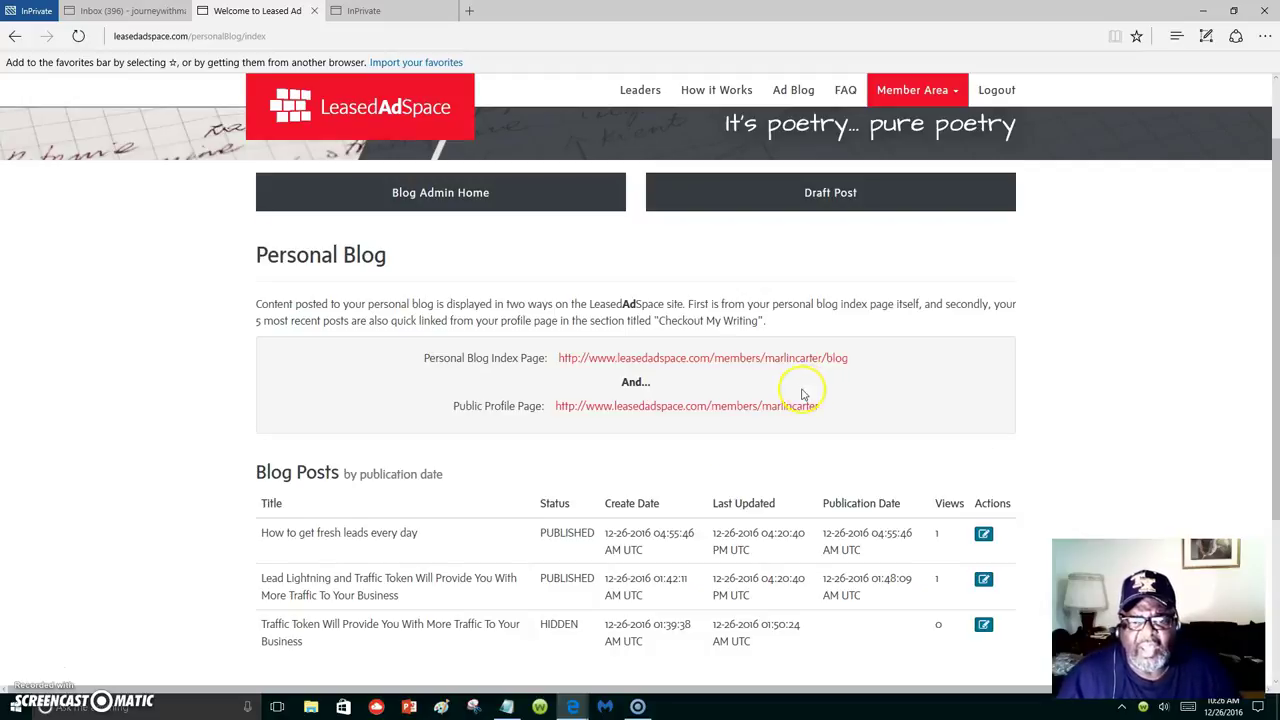
Open the public personal blog index page and scroll through its posts.
click(709, 358)
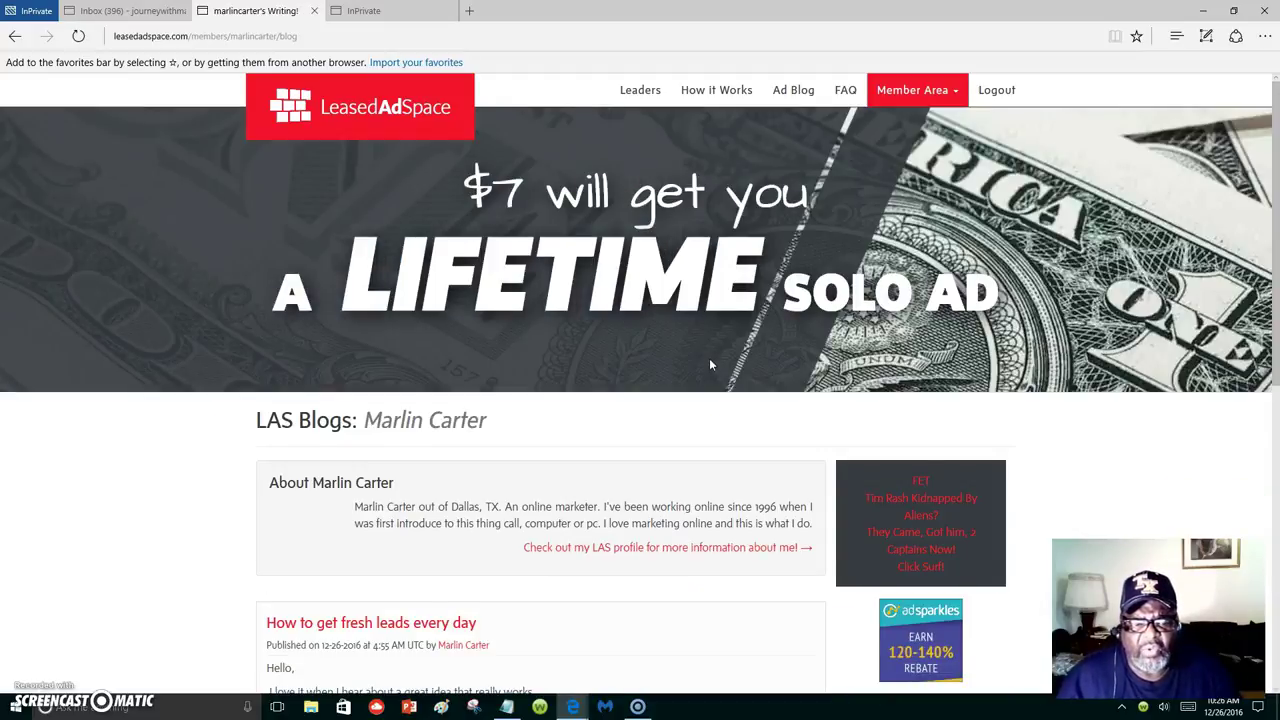
scroll(709, 365, down, 4)
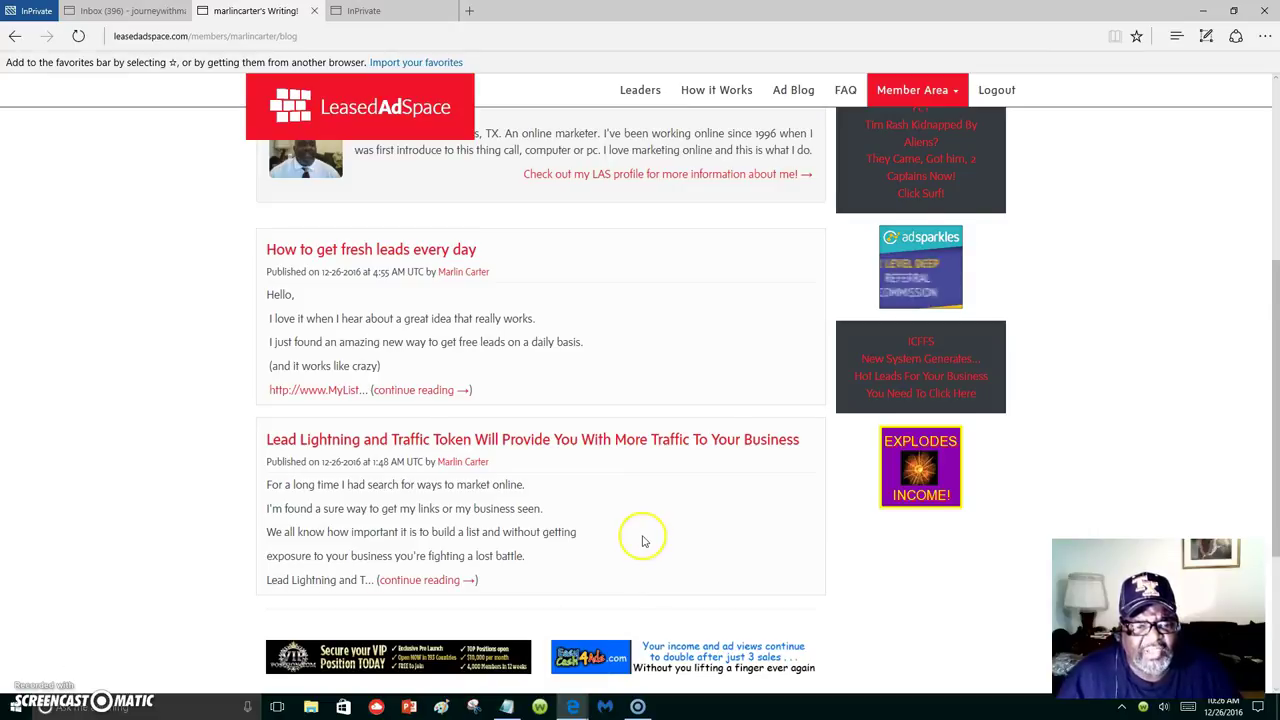
scroll(640, 537, down, 1)
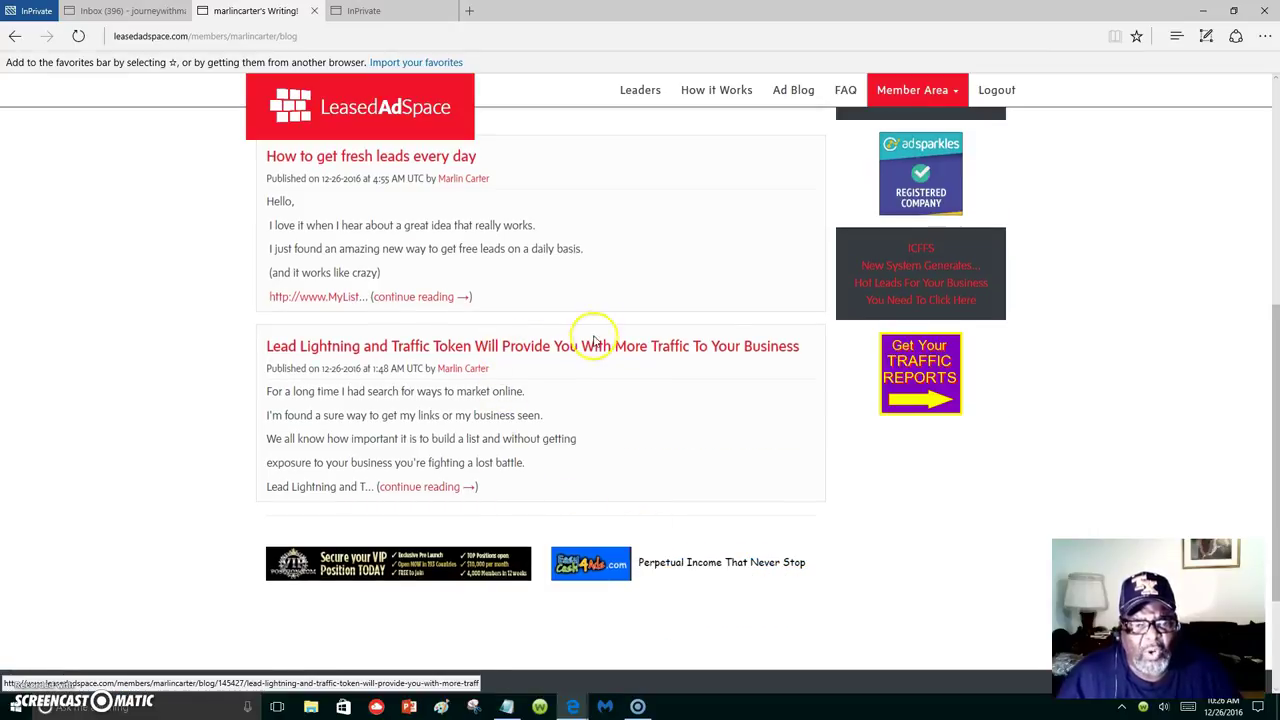
scroll(594, 334, up, 2)
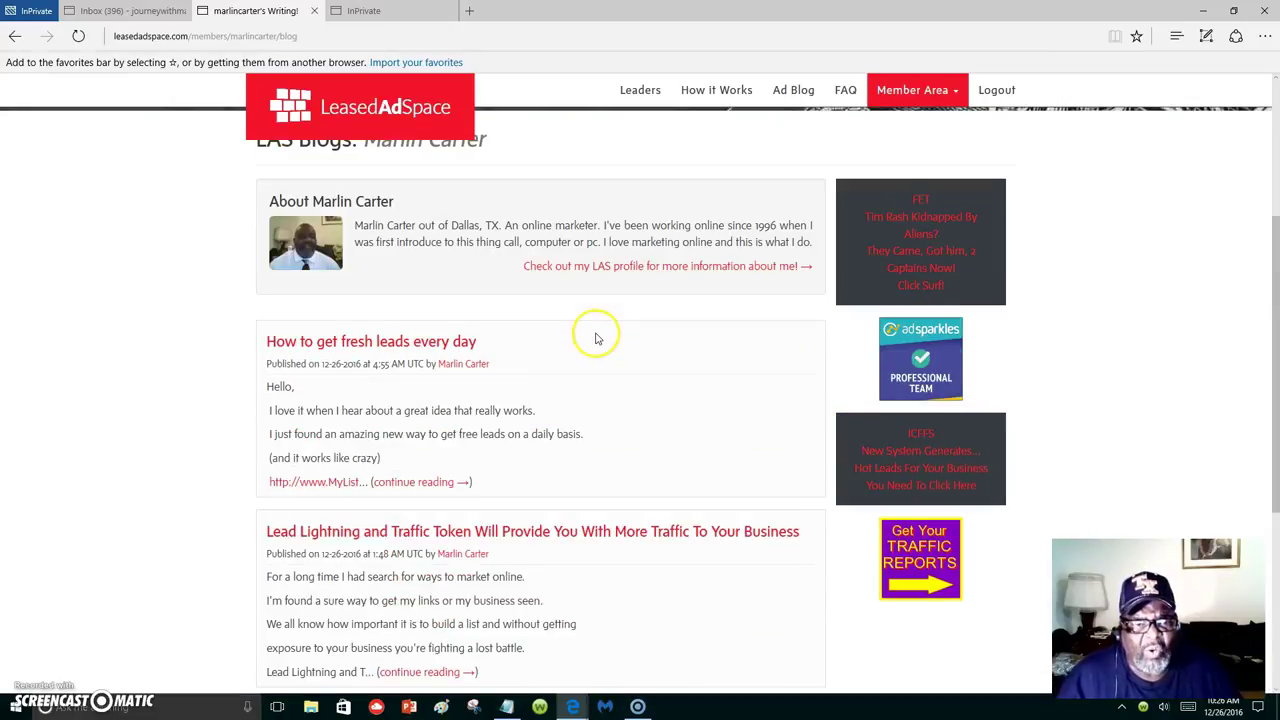
Read the 'How to get fresh leads every day' post, then go back to the blog index.
click(367, 343)
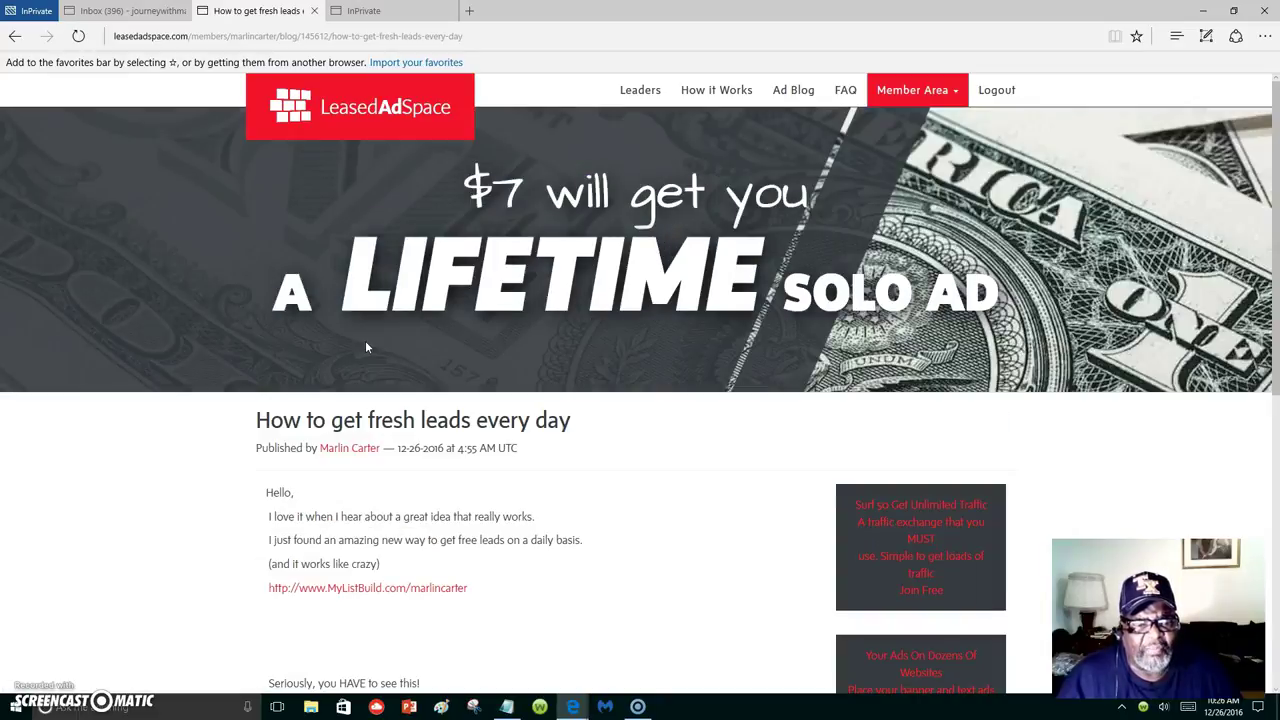
scroll(522, 424, down, 2)
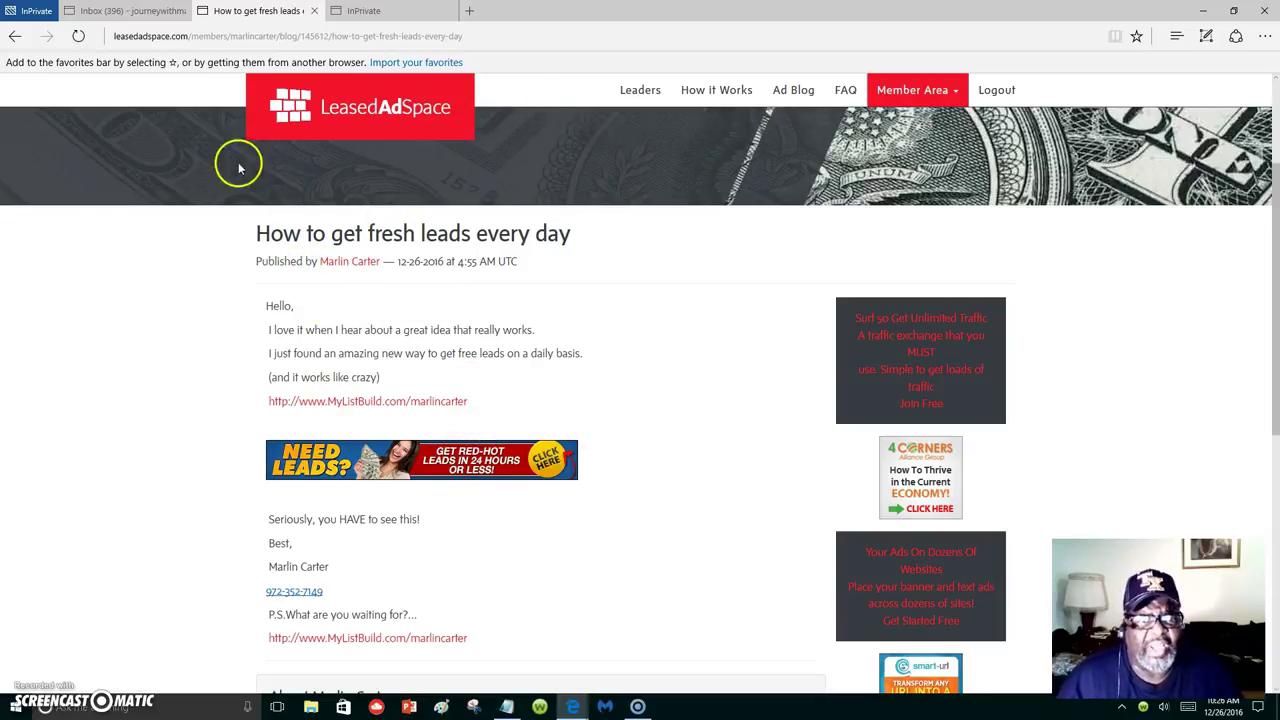
click(15, 36)
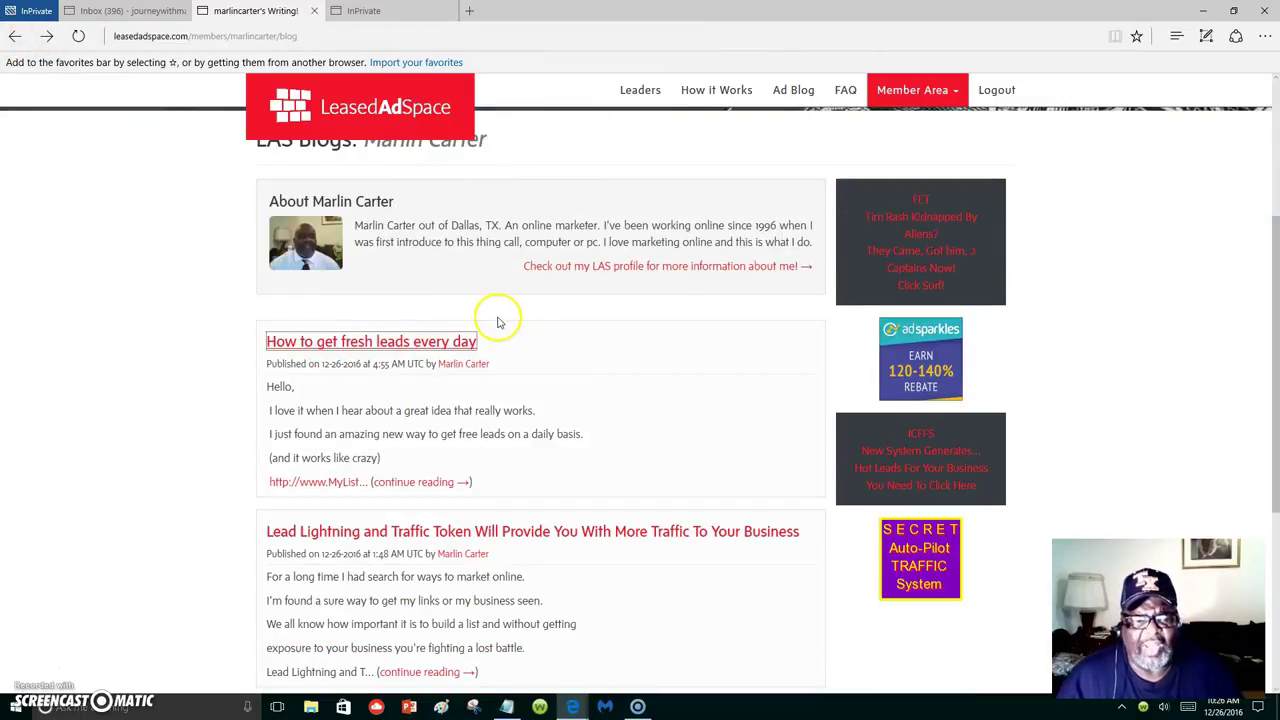
scroll(497, 320, up, 3)
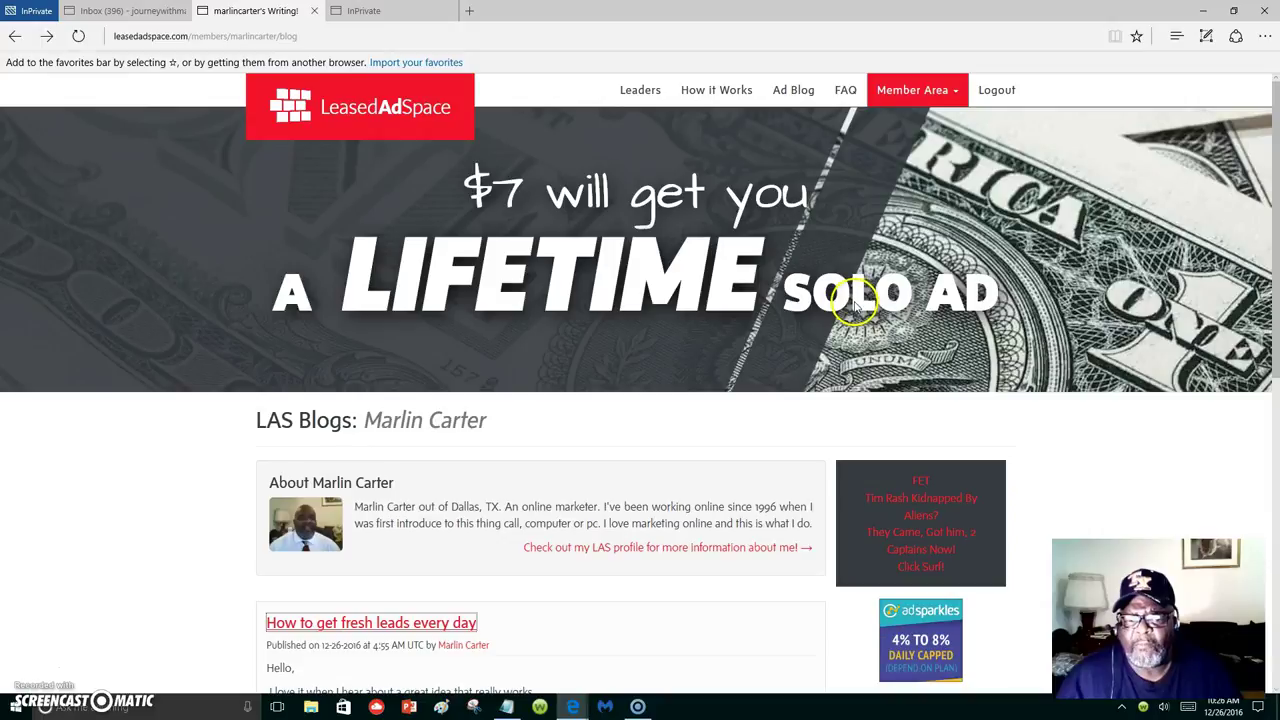
Return to the blog admin page, start a Draft Post and title it 'Getting More Traffic With Traffic Token'.
click(15, 36)
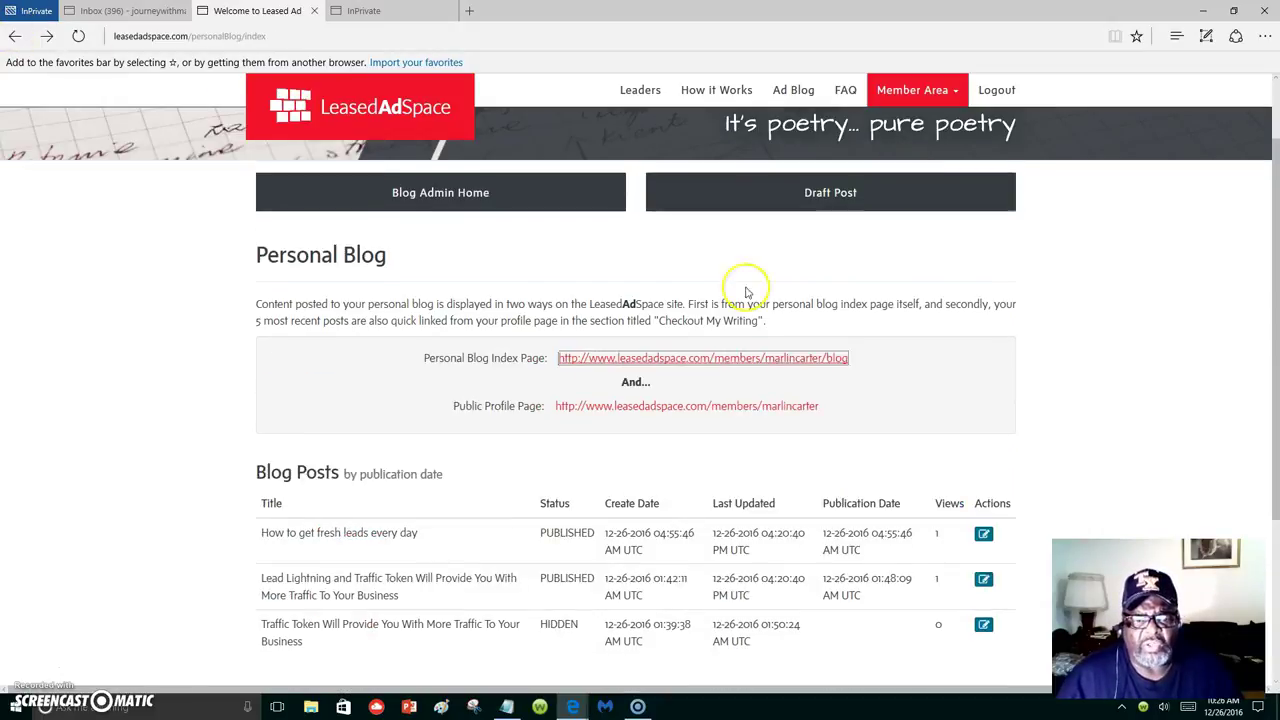
click(828, 203)
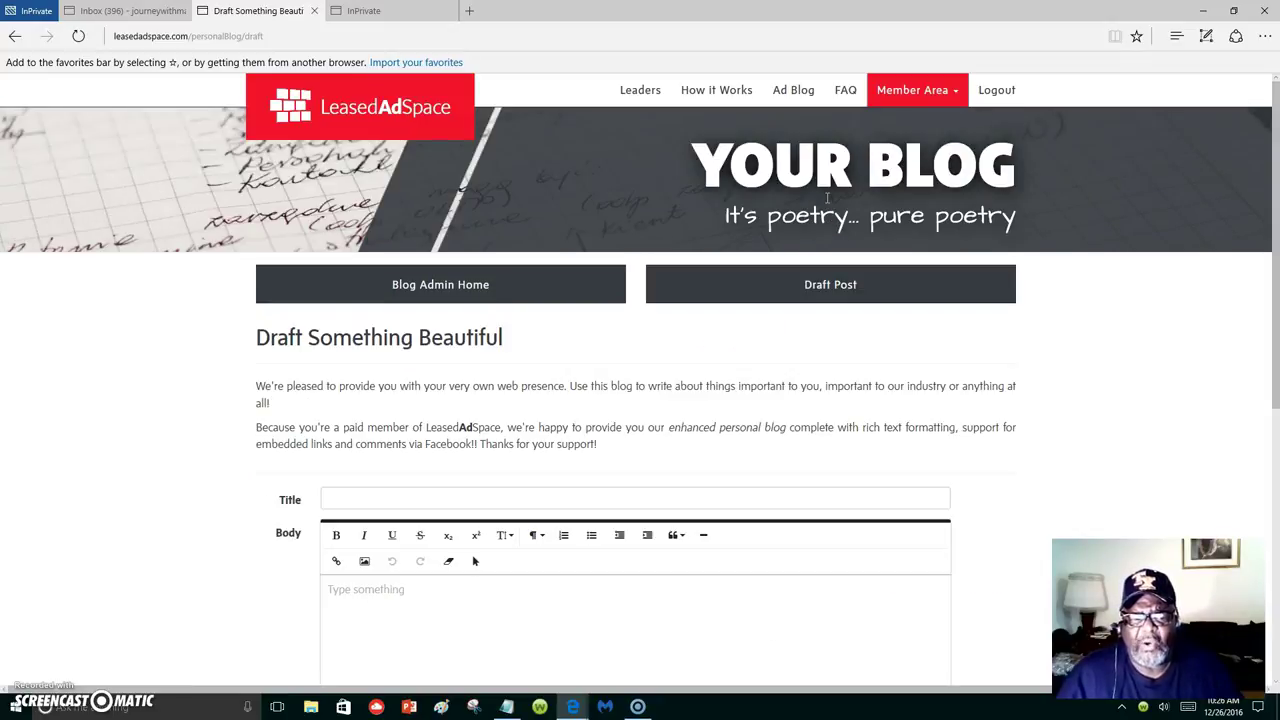
click(399, 498)
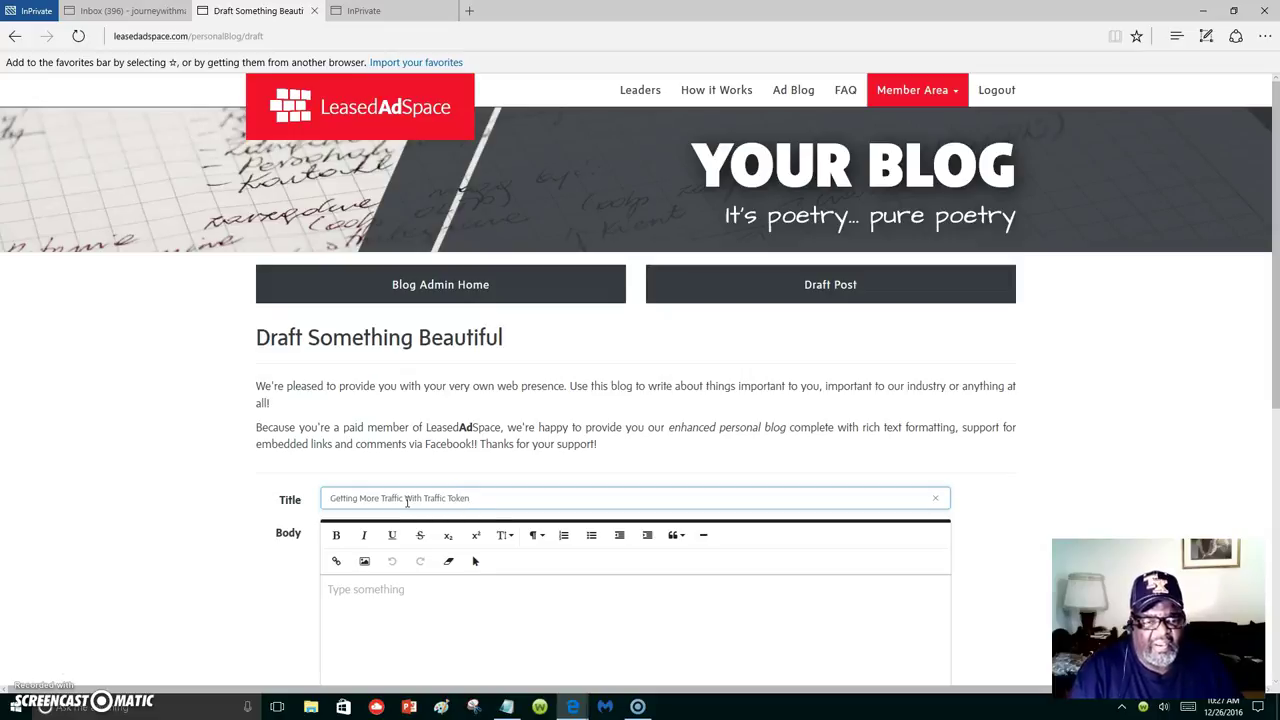
Write a bold opening body sentence about an amazing traffic system, then switch to the InPrivate tab.
scroll(407, 502, down, 2)
click(406, 502)
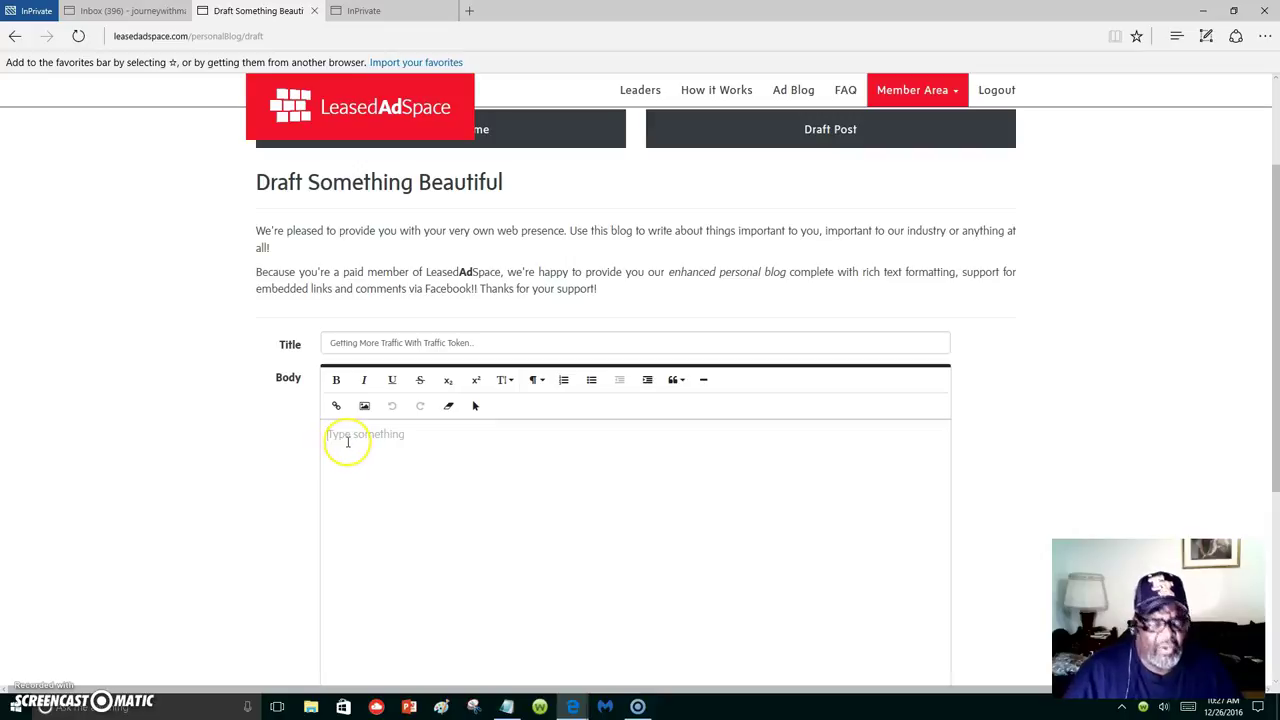
text(I)
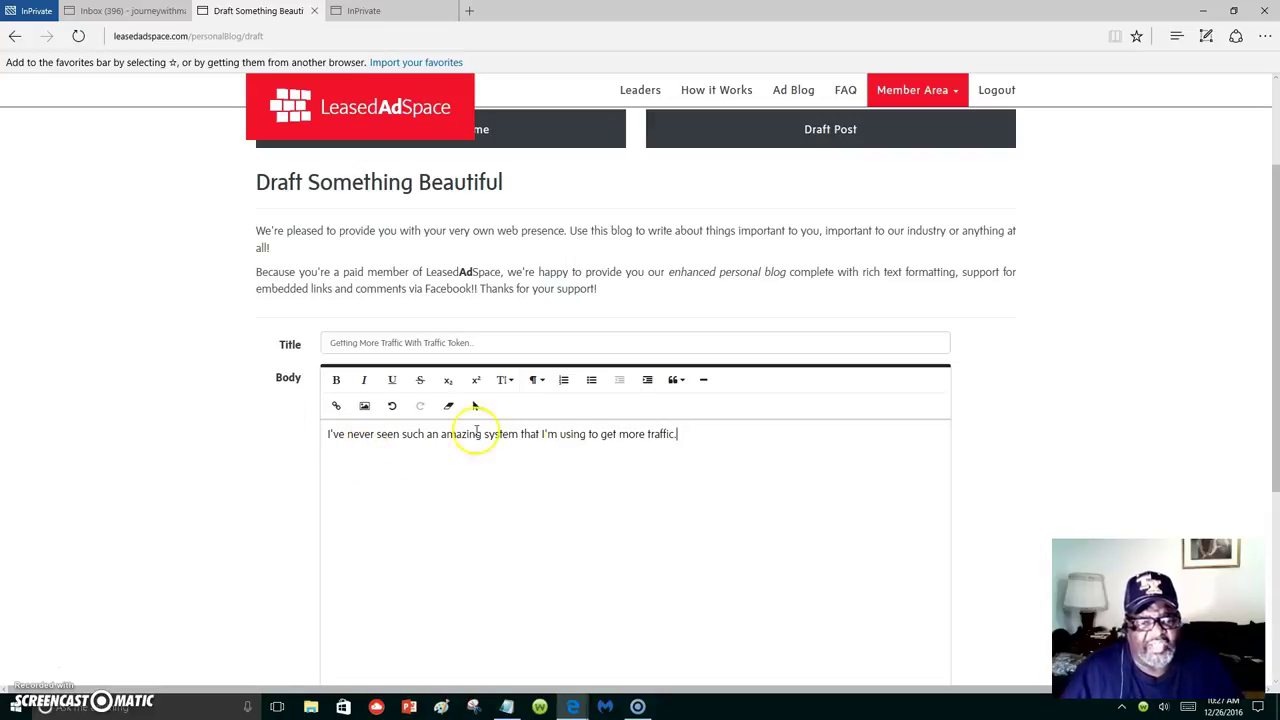
drag(680, 432, 251, 455)
click(336, 380)
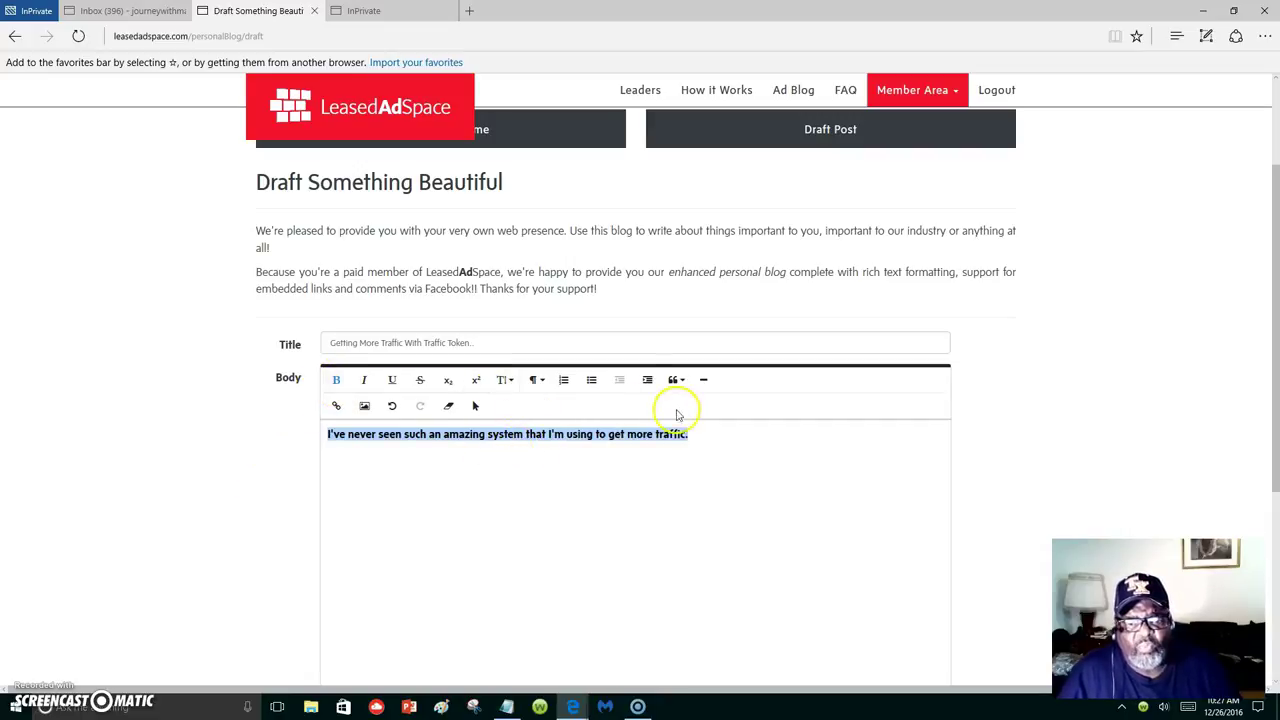
click(716, 436)
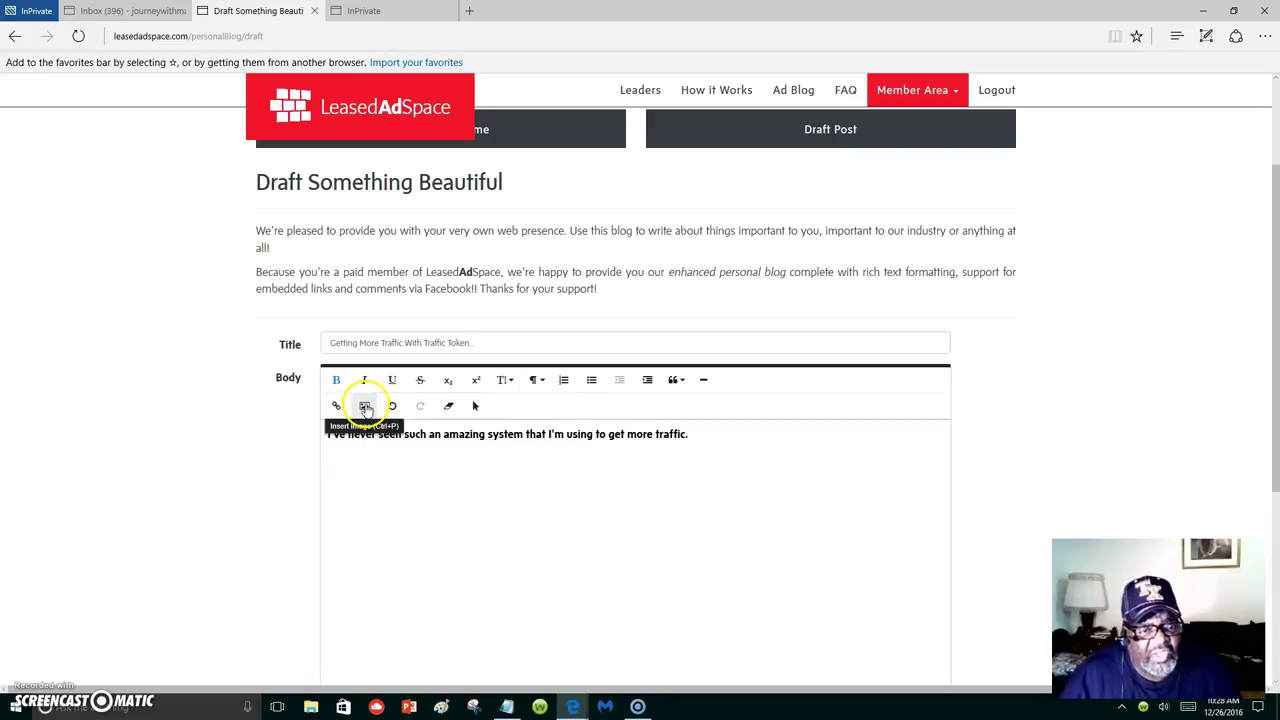
click(397, 14)
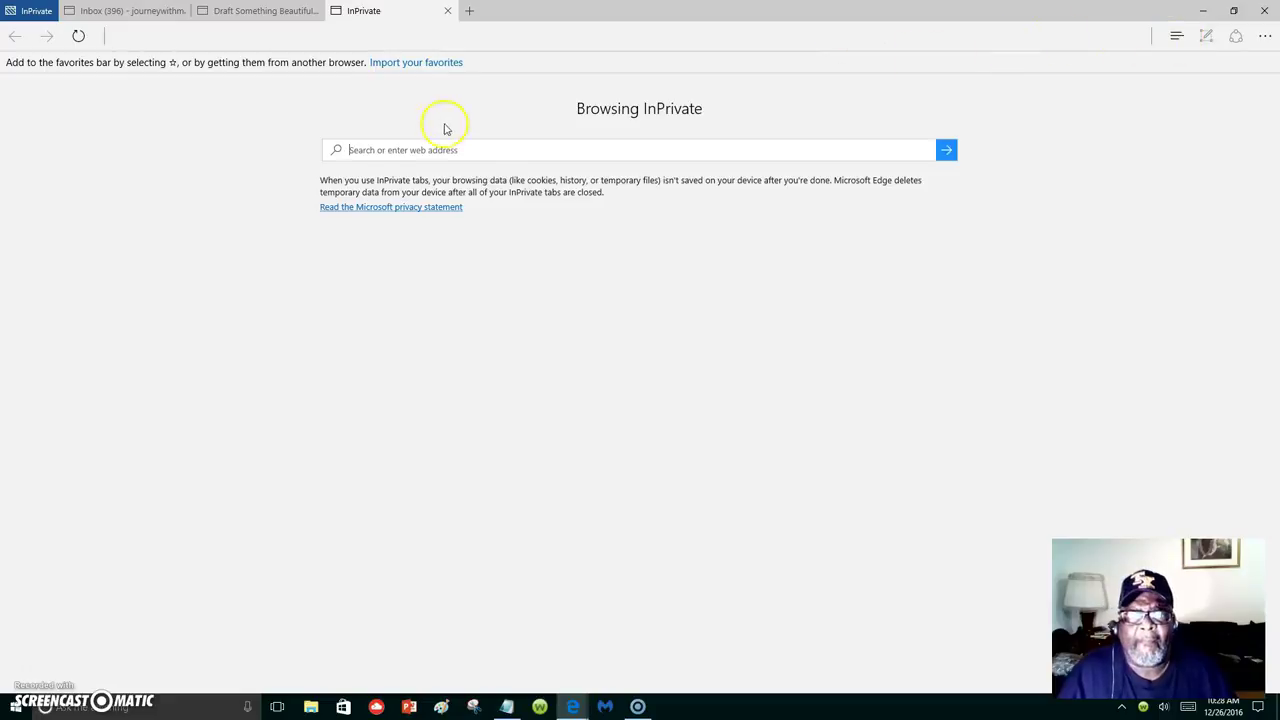
Load traffictoken.com in the InPrivate tab.
click(346, 46)
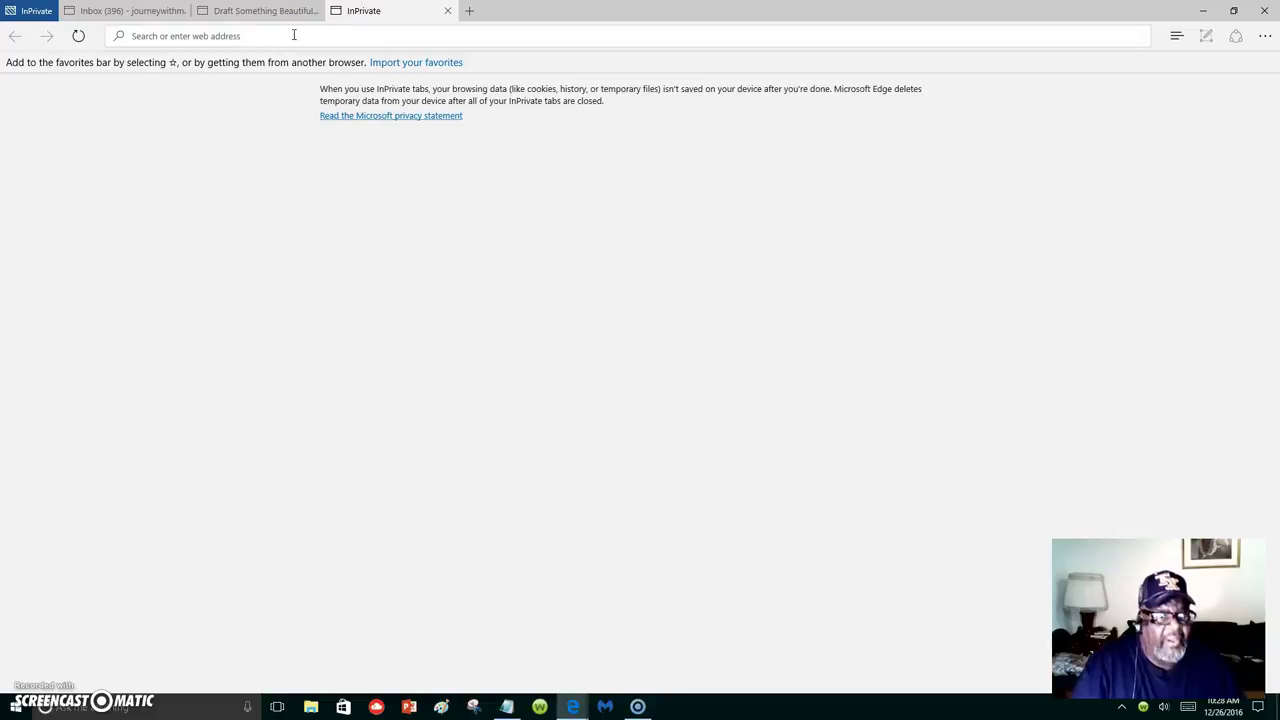
text(traffic)
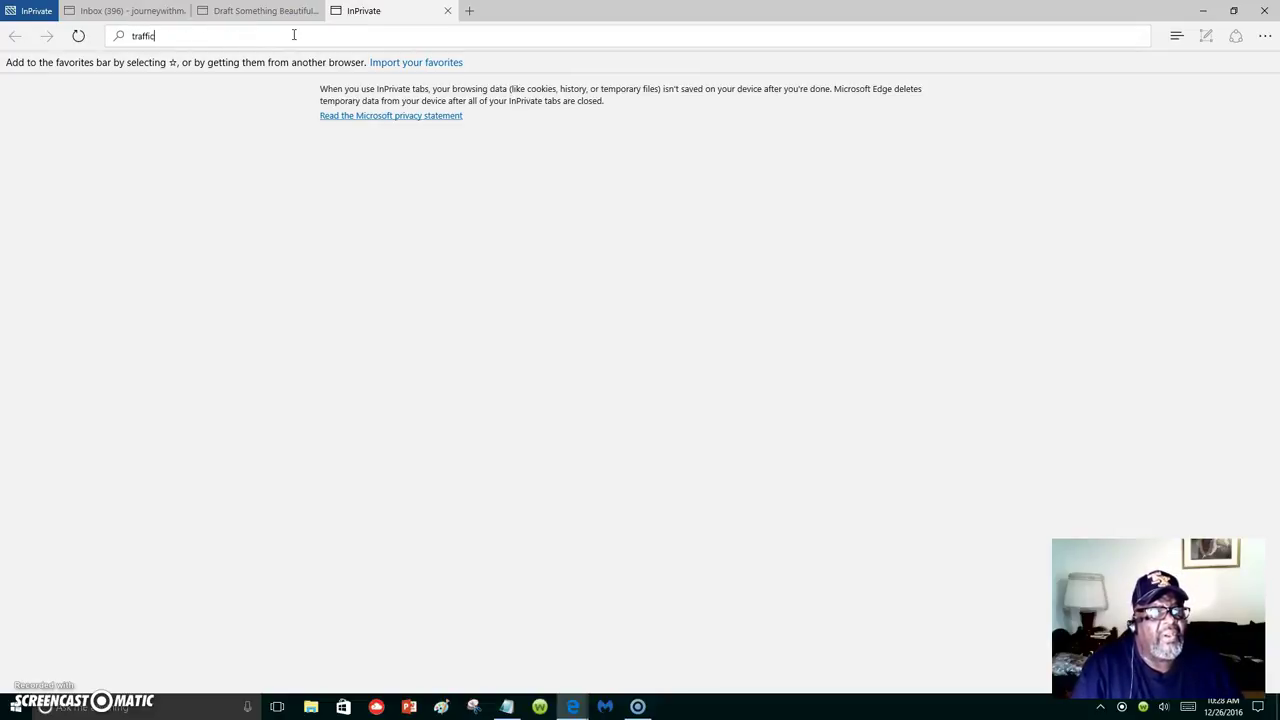
text(token.com)
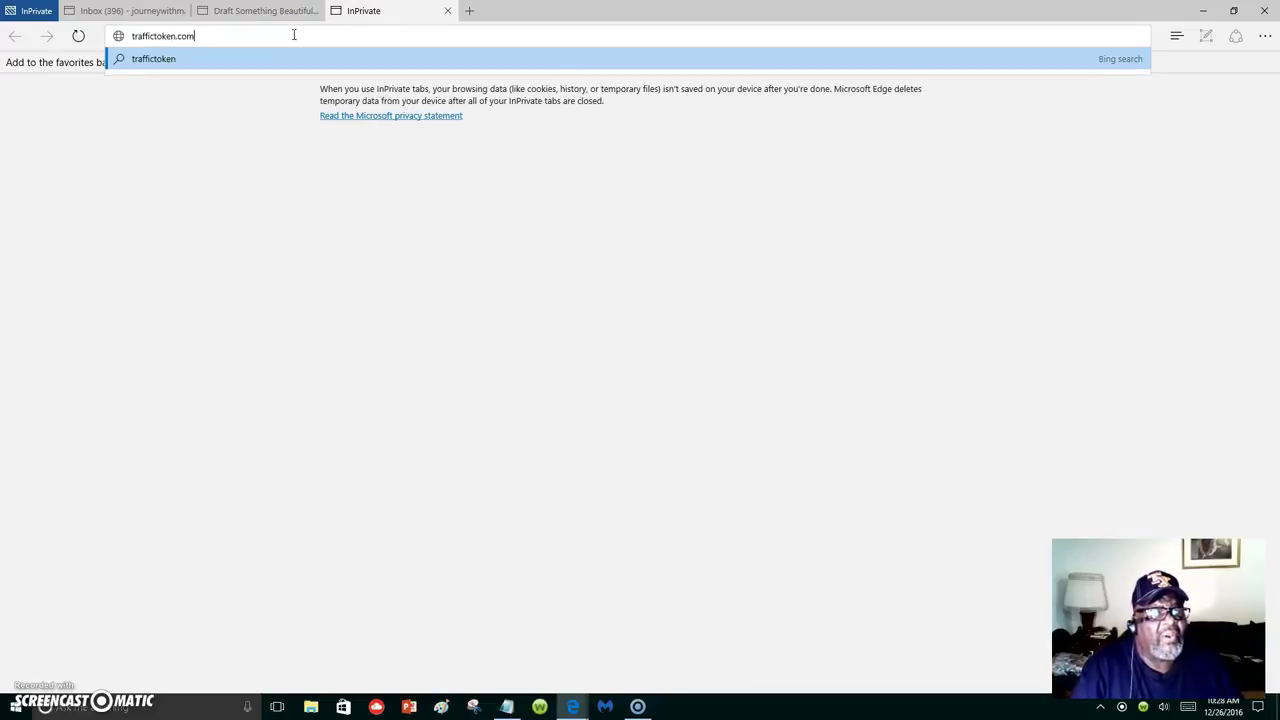
key(Return)
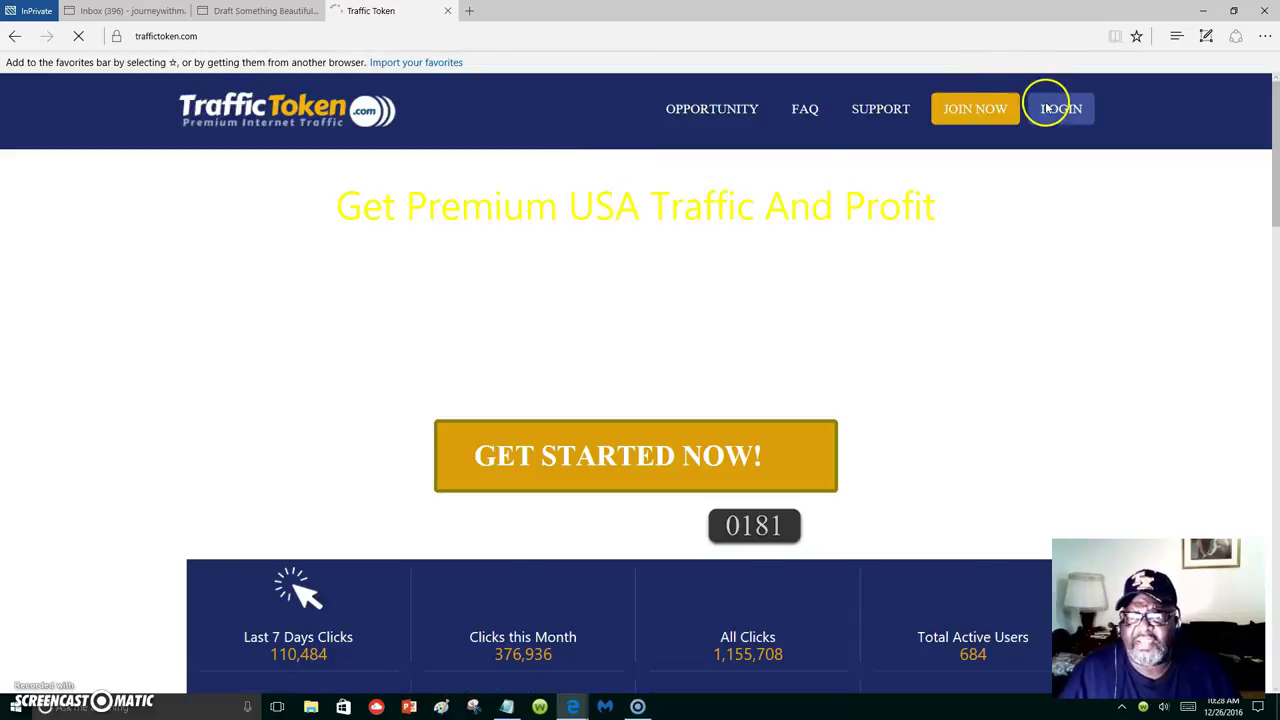
Sign in to Traffic Token with the account e-mail and password.
click(1062, 112)
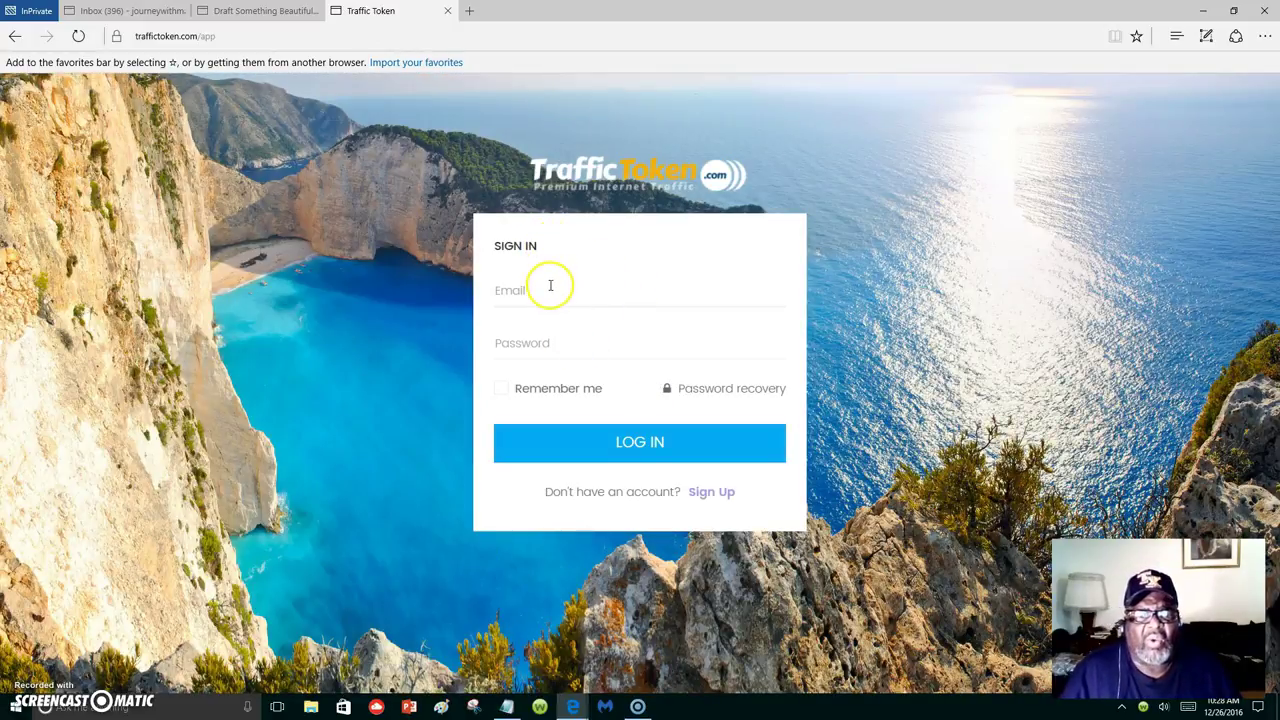
click(552, 287)
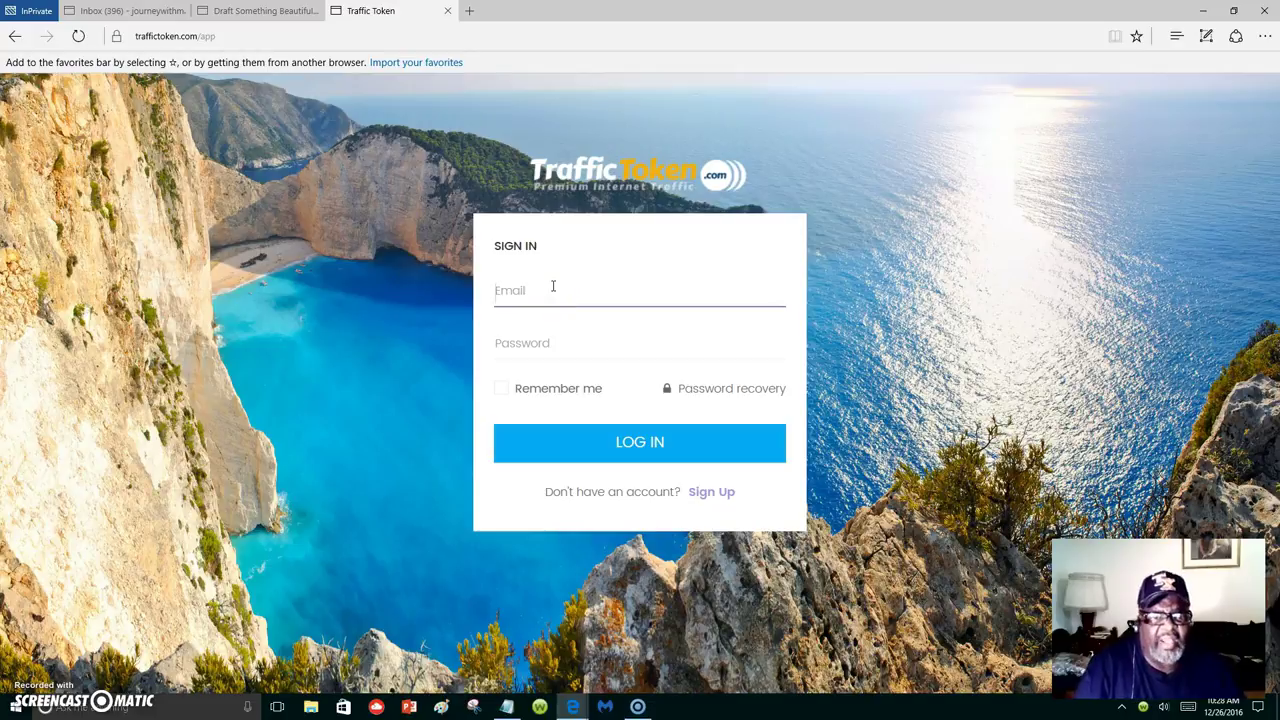
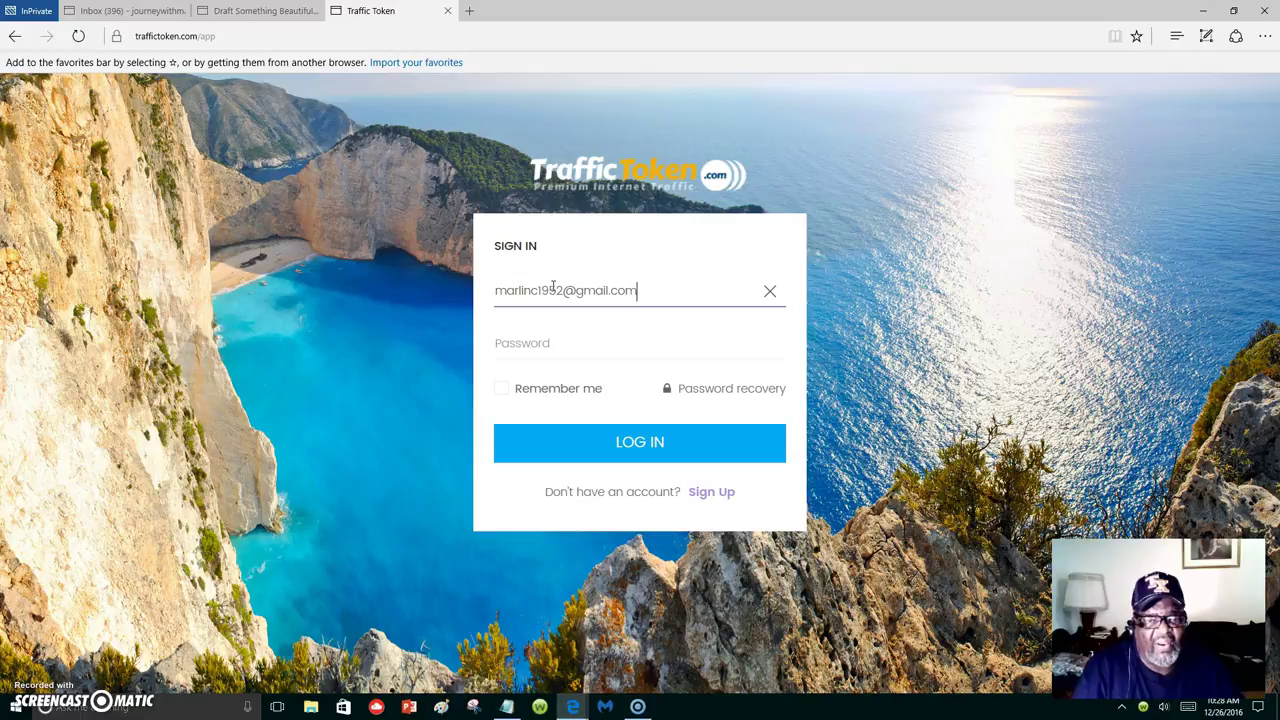
key(Tab)
text(m)
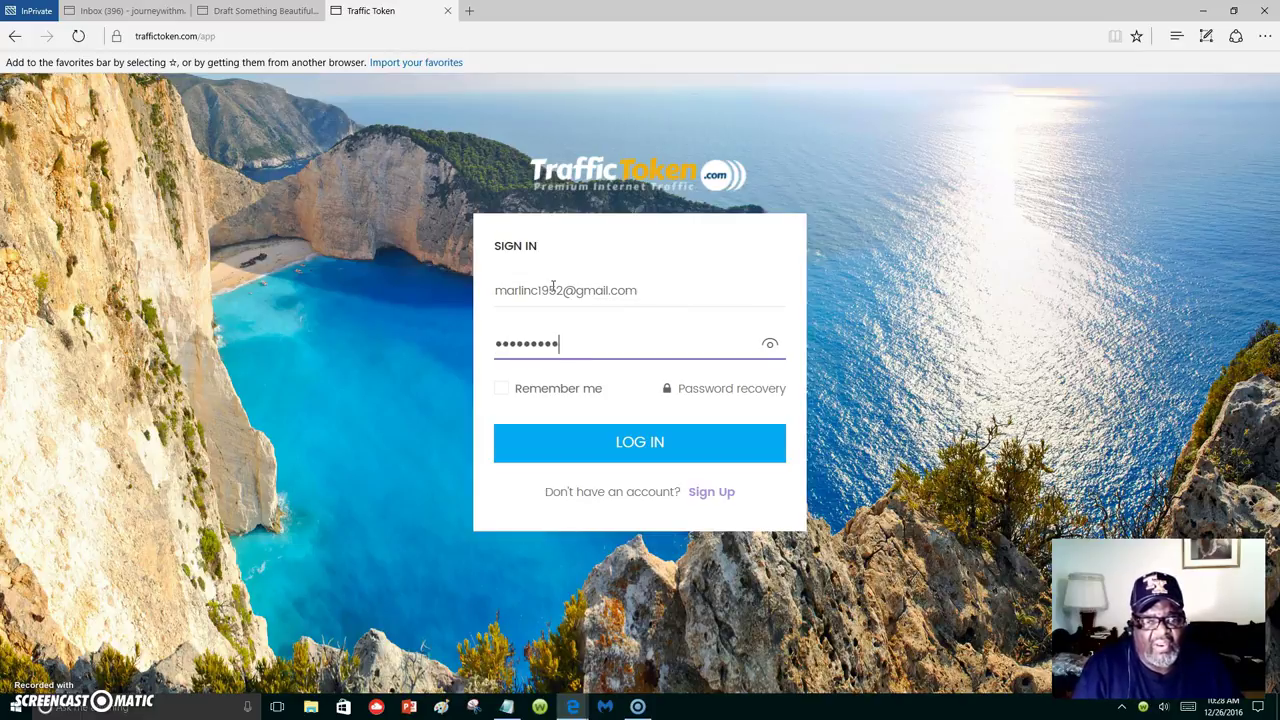
text(1)
key(Return)
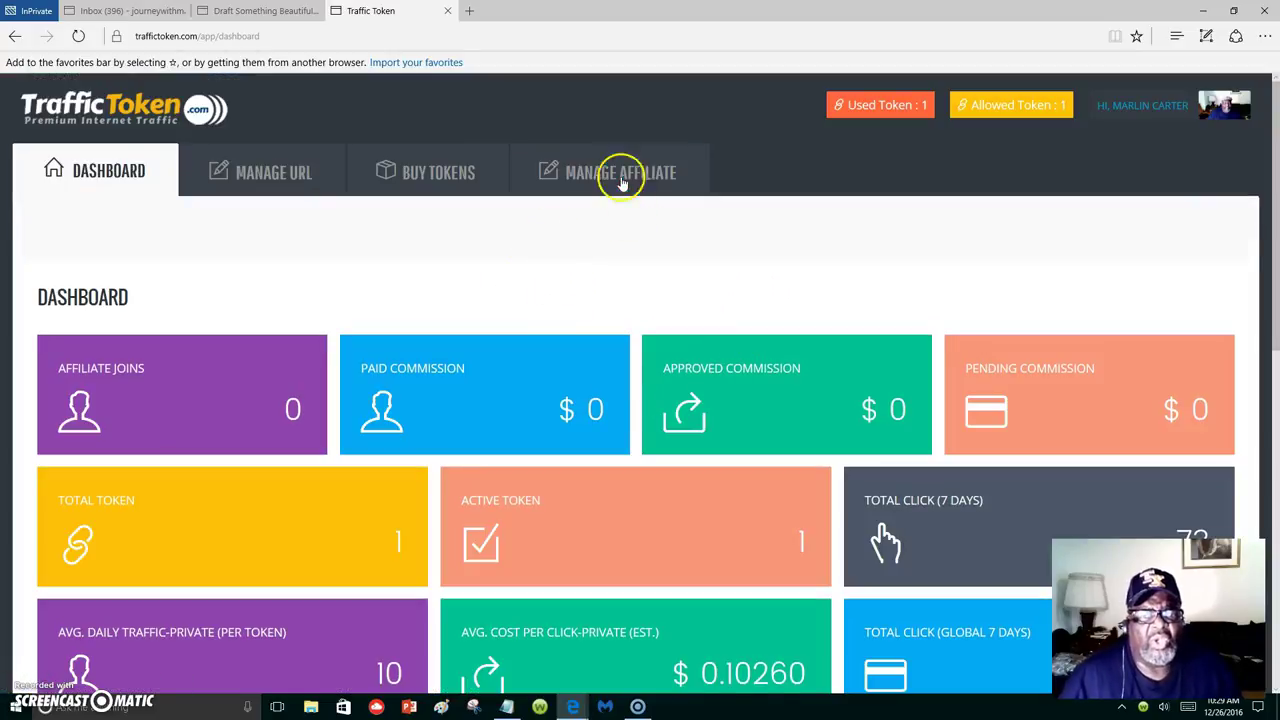
Browse to the affiliate banners and open the embed code for the 468px banner.
click(622, 180)
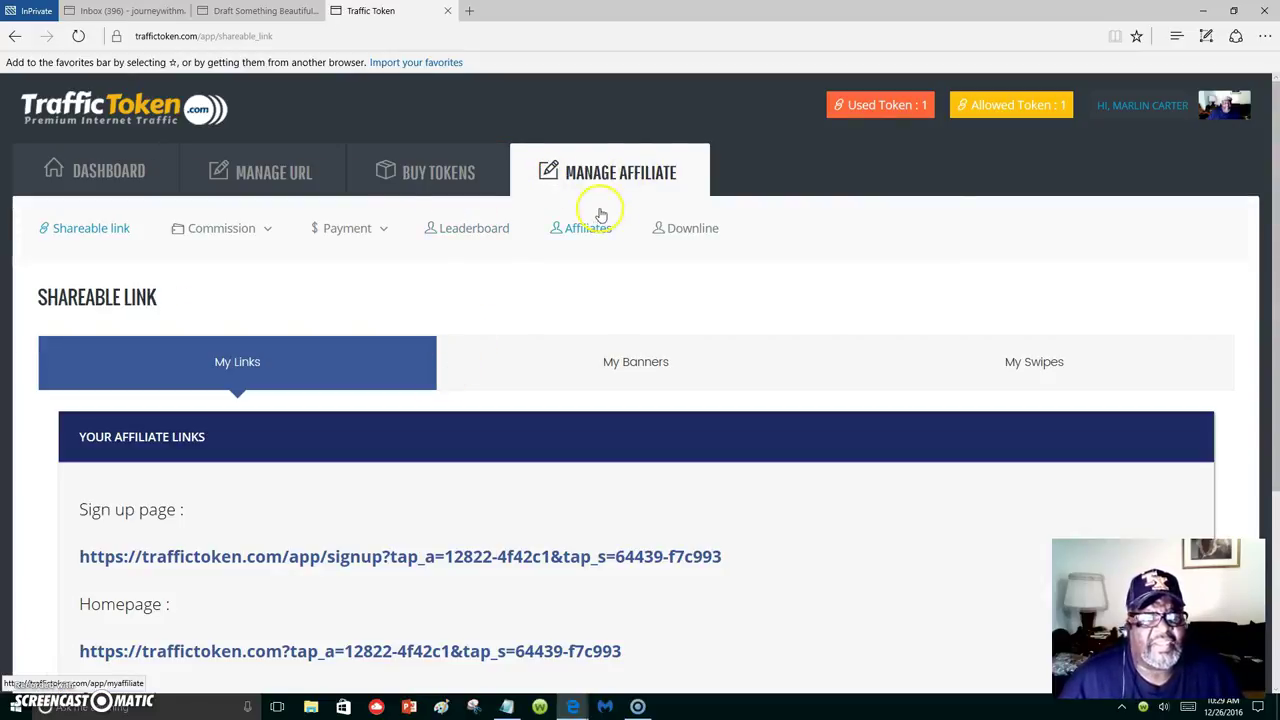
click(192, 232)
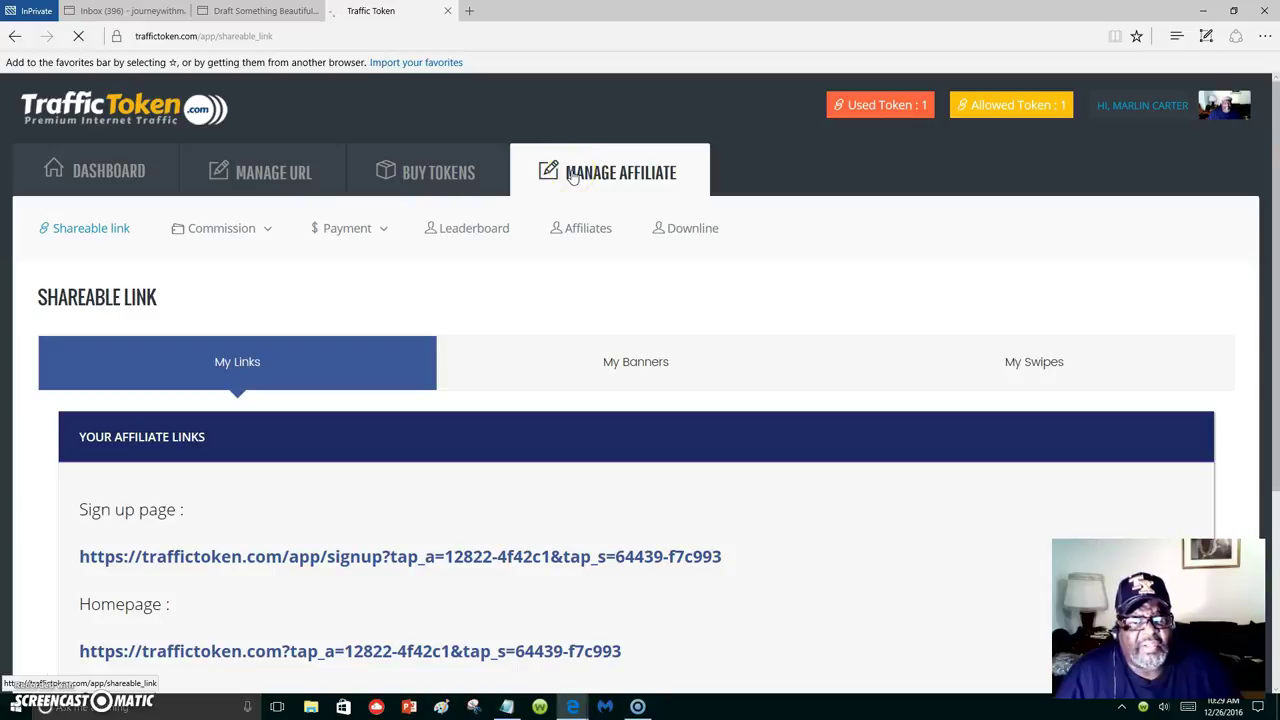
click(656, 365)
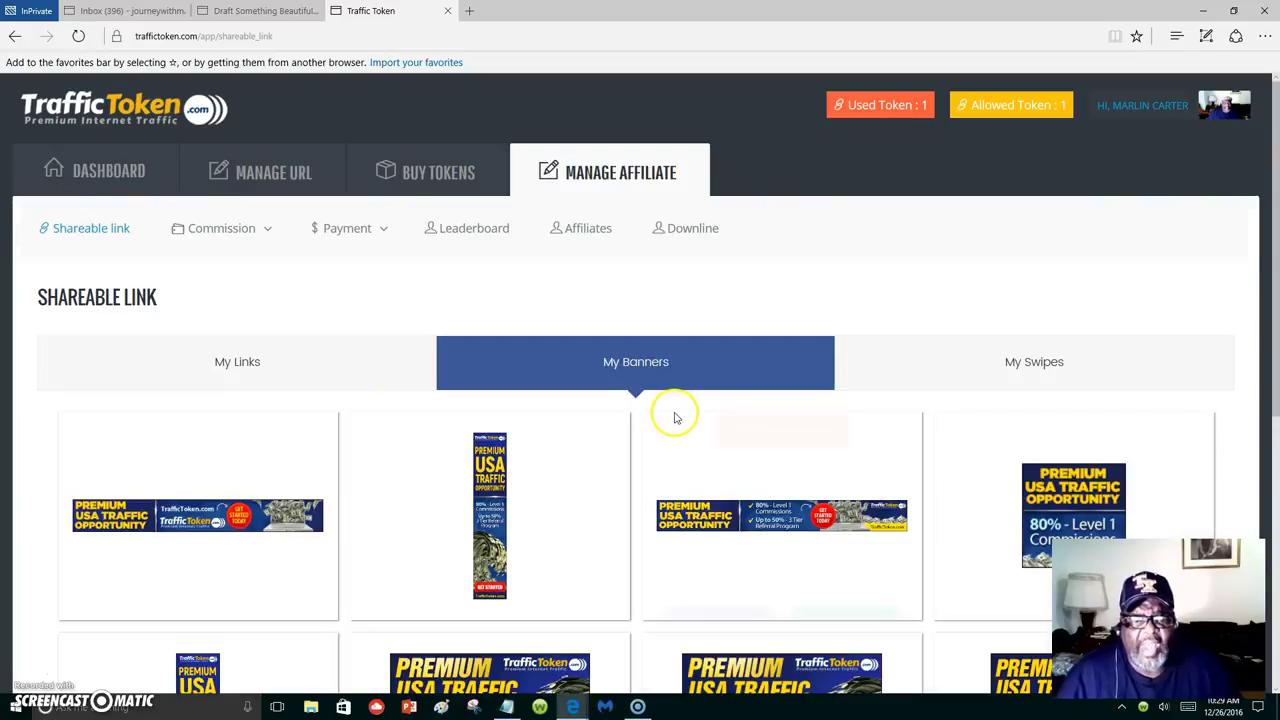
scroll(672, 410, down, 1)
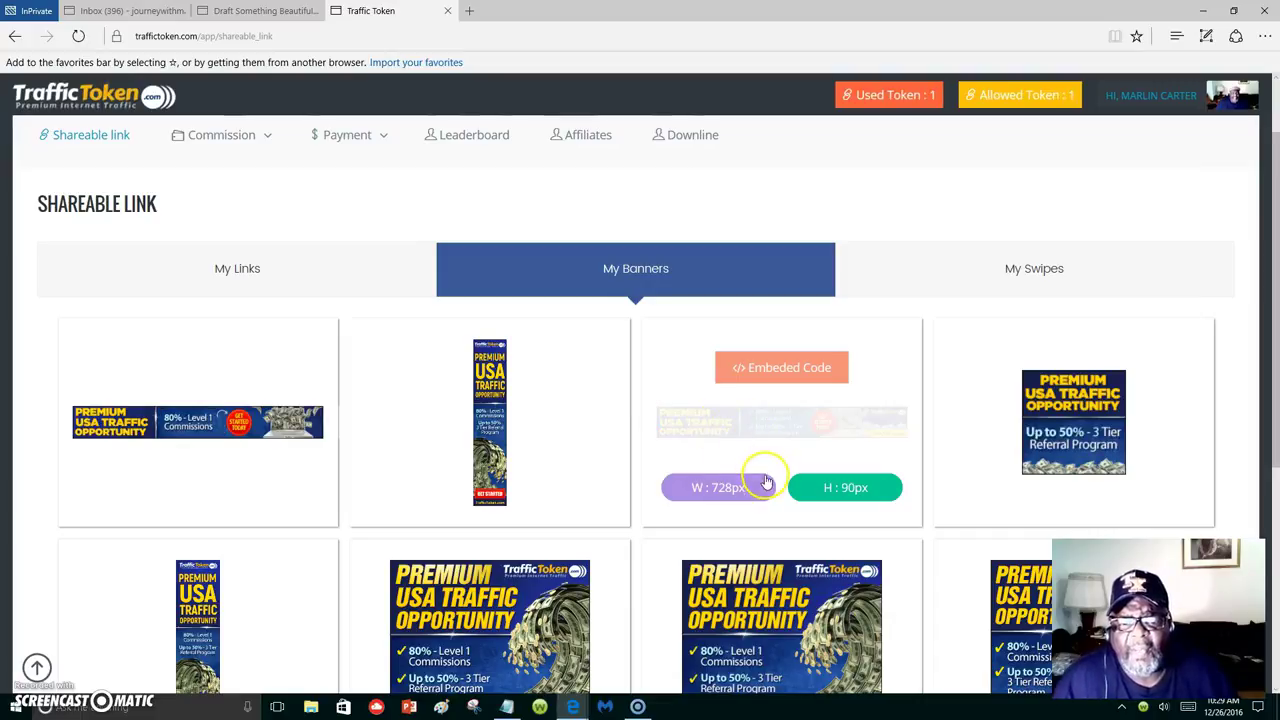
scroll(333, 468, down, 1)
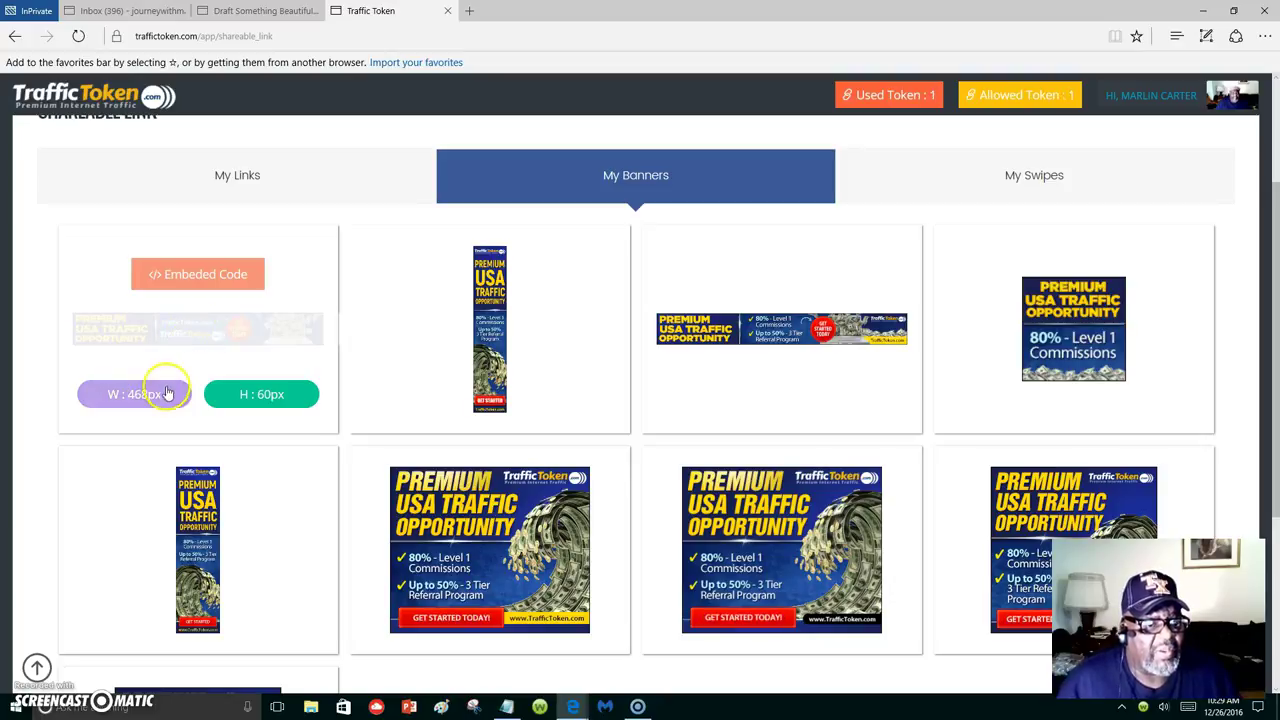
click(197, 276)
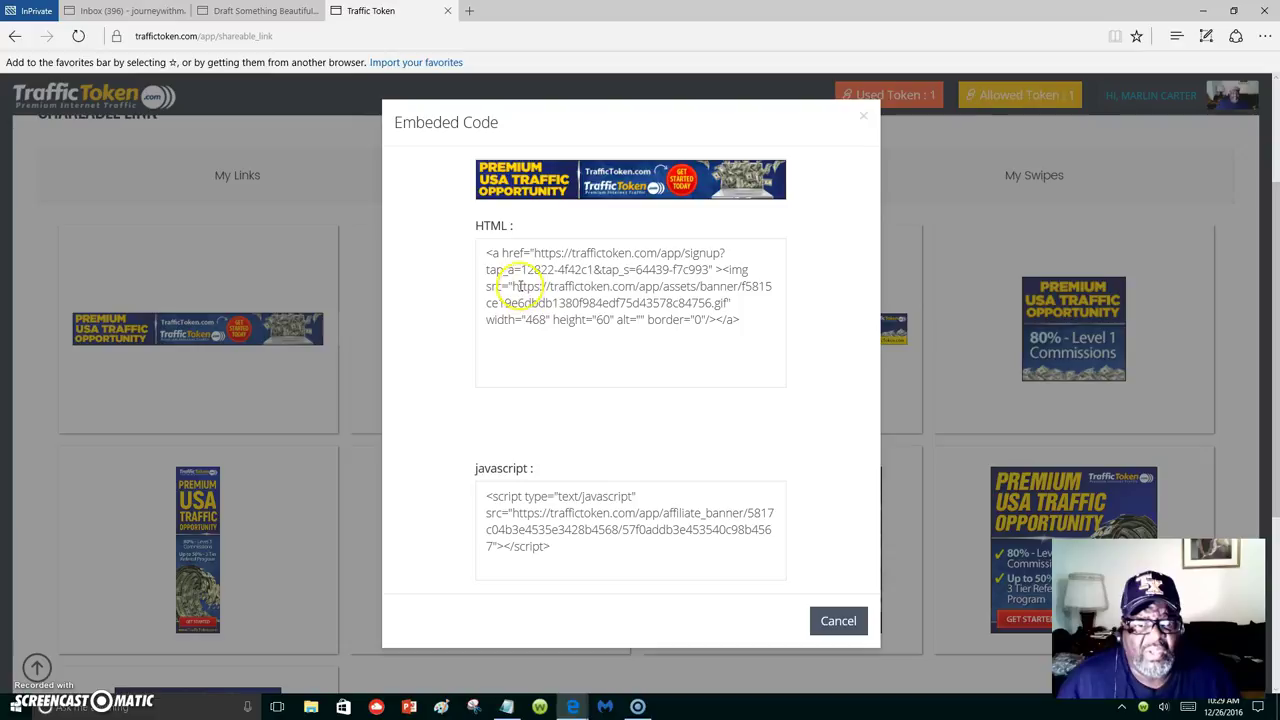
Copy the banner image's src address from the HTML code and return to the blog draft.
drag(514, 287, 710, 302)
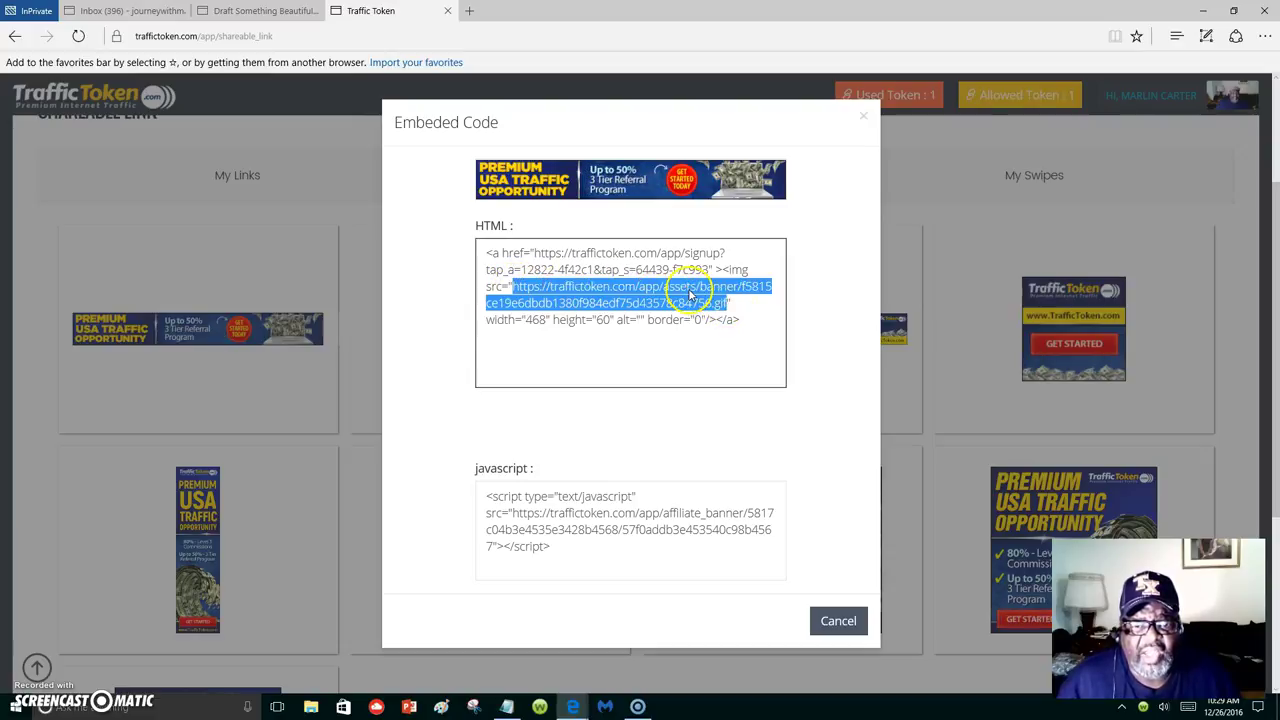
right_click(693, 300)
click(716, 350)
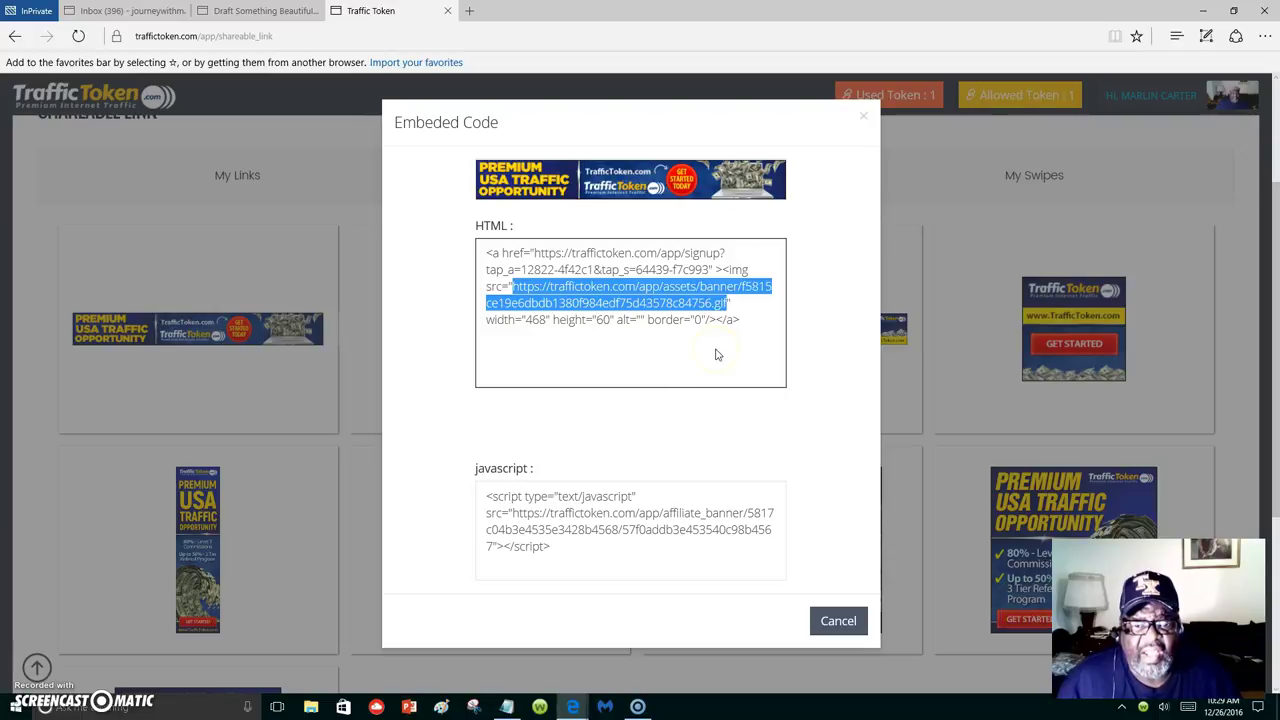
click(258, 11)
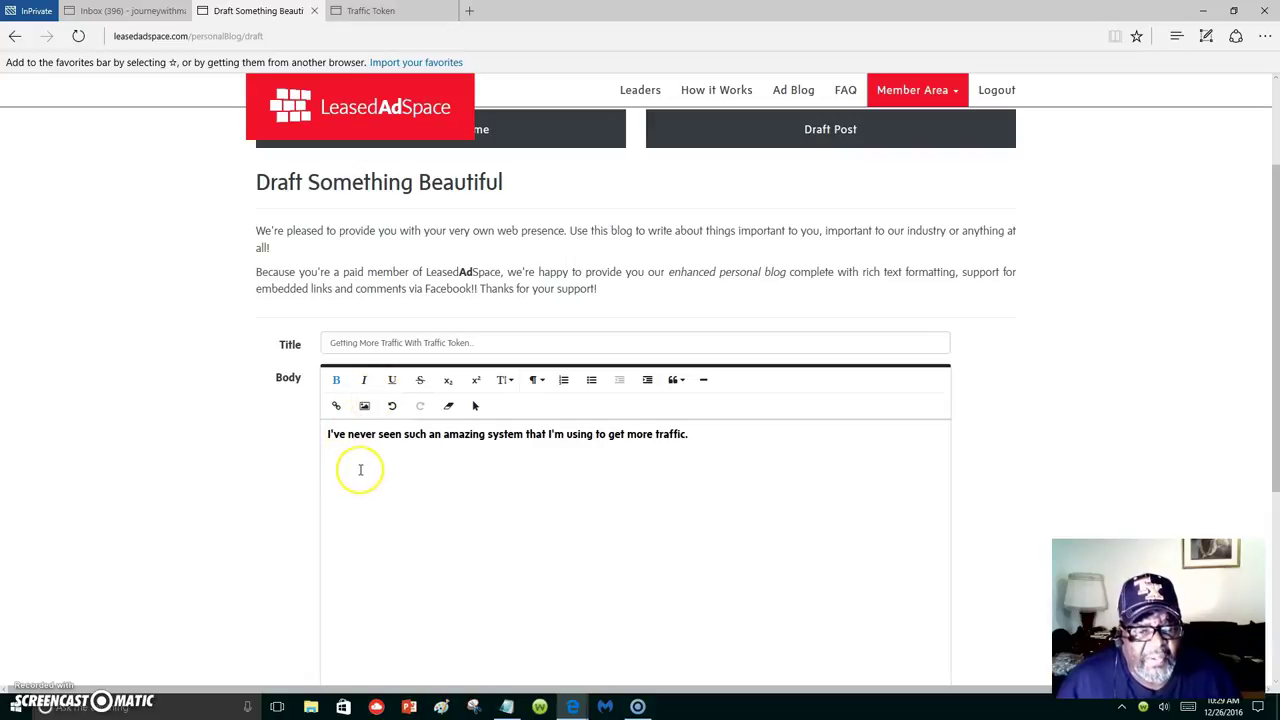
Insert the Traffic Token banner image from its pasted address and align it left.
click(365, 406)
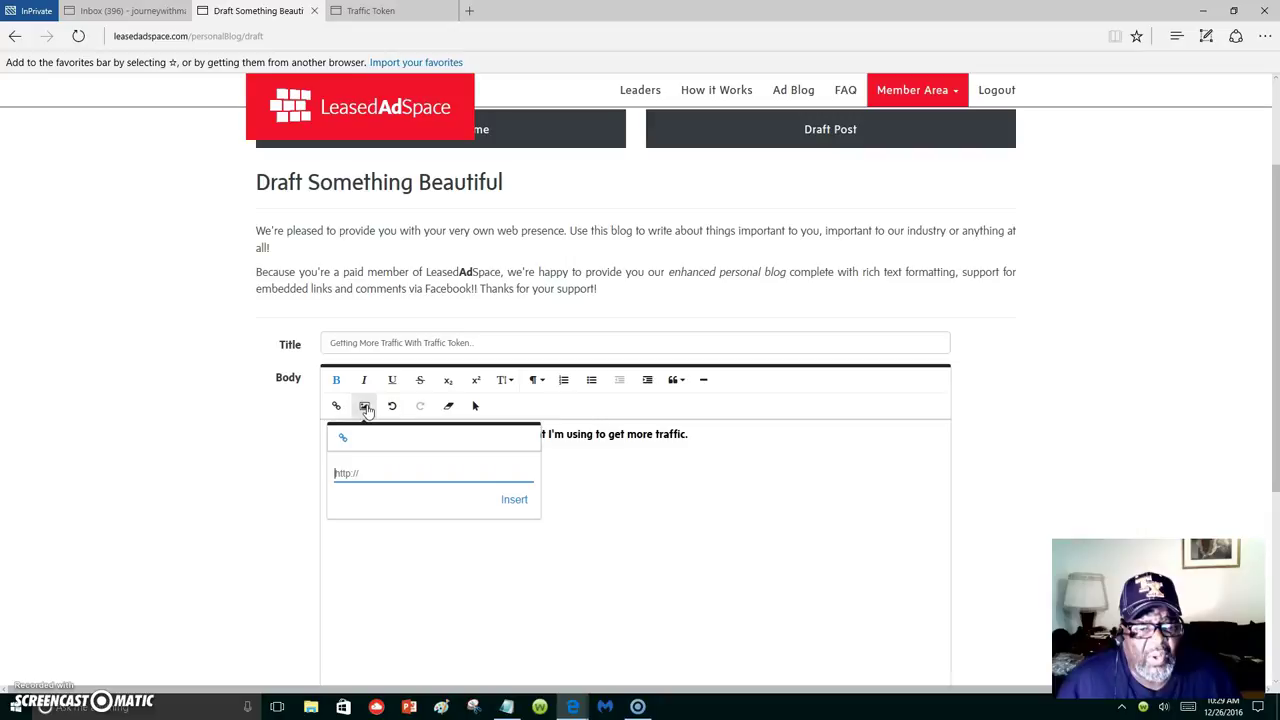
right_click(380, 470)
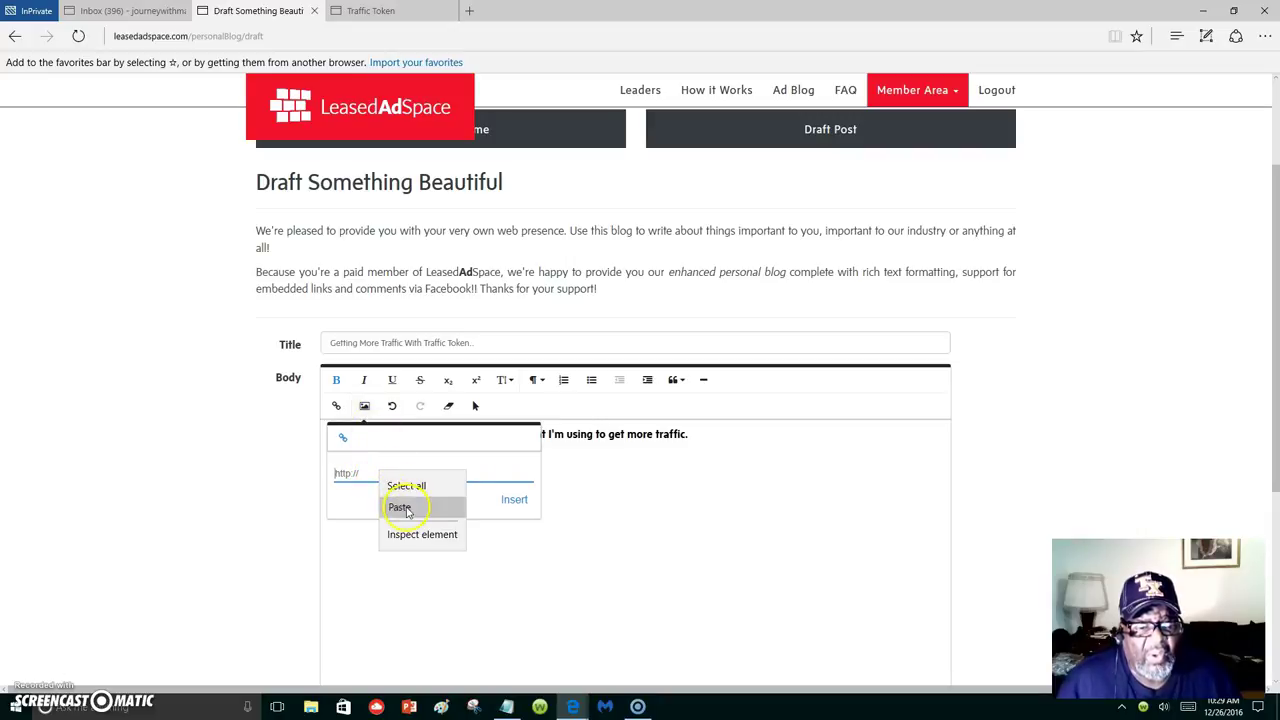
click(400, 503)
click(512, 500)
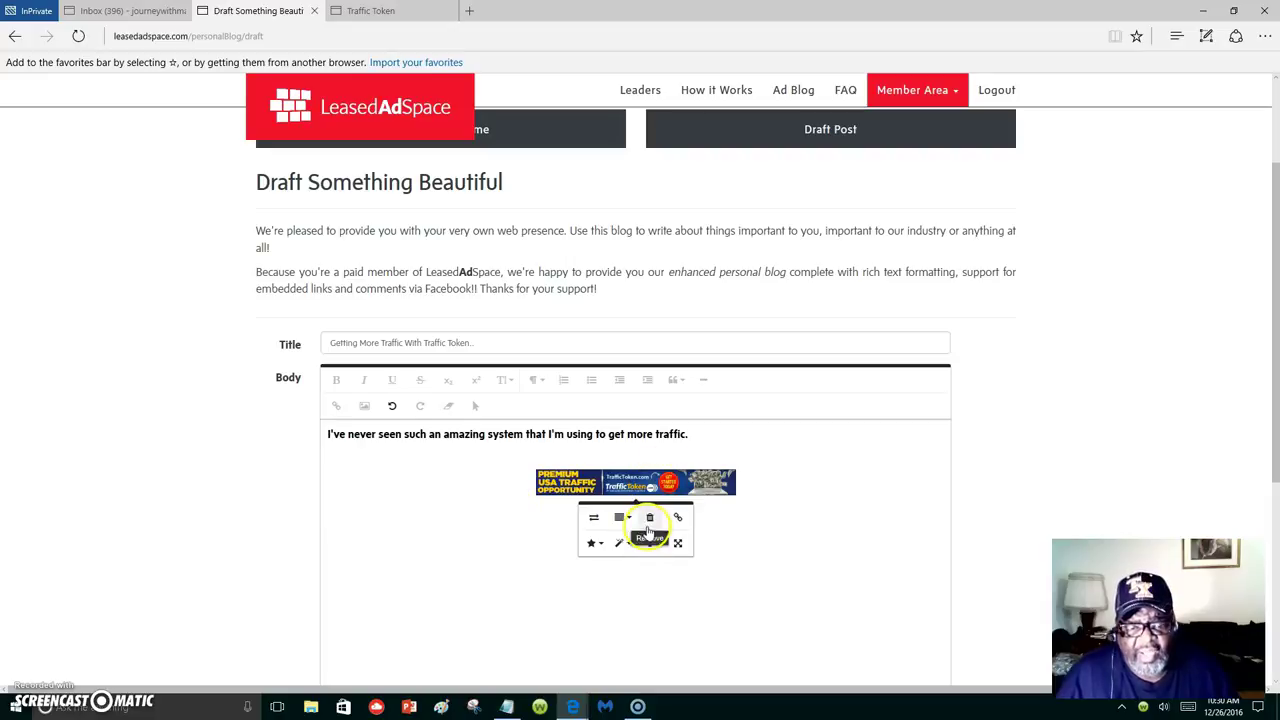
click(621, 517)
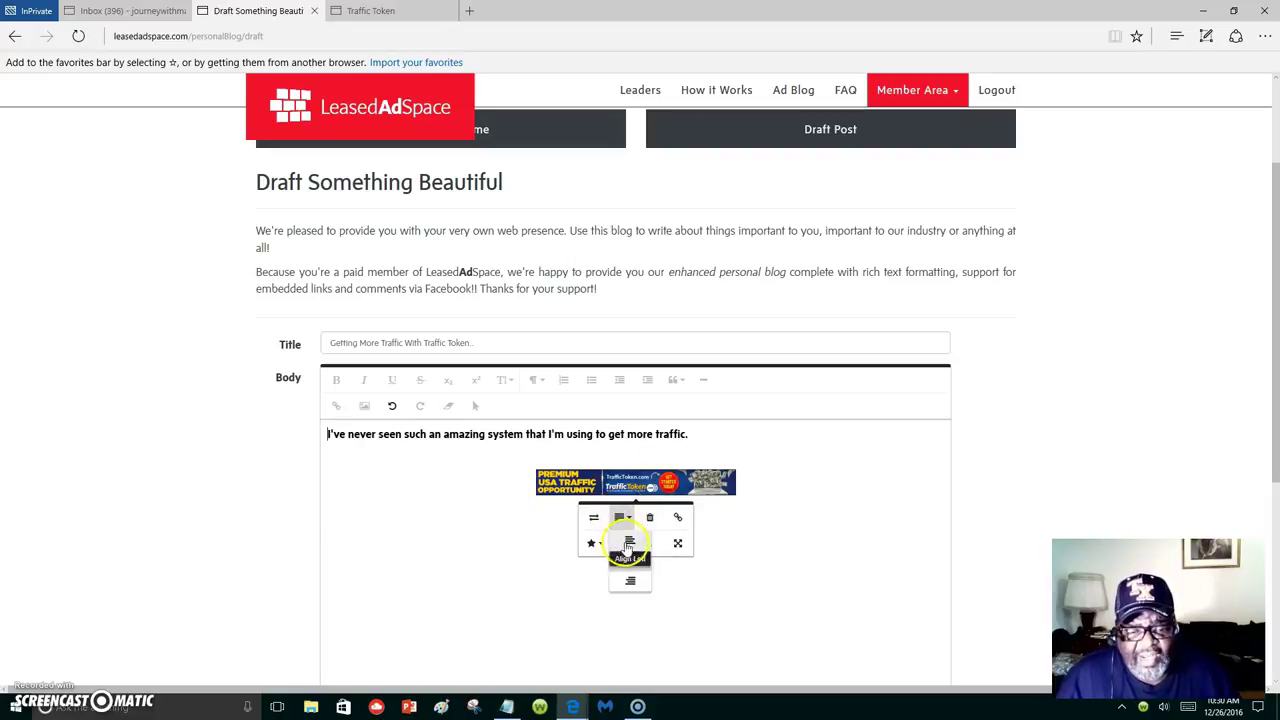
click(629, 540)
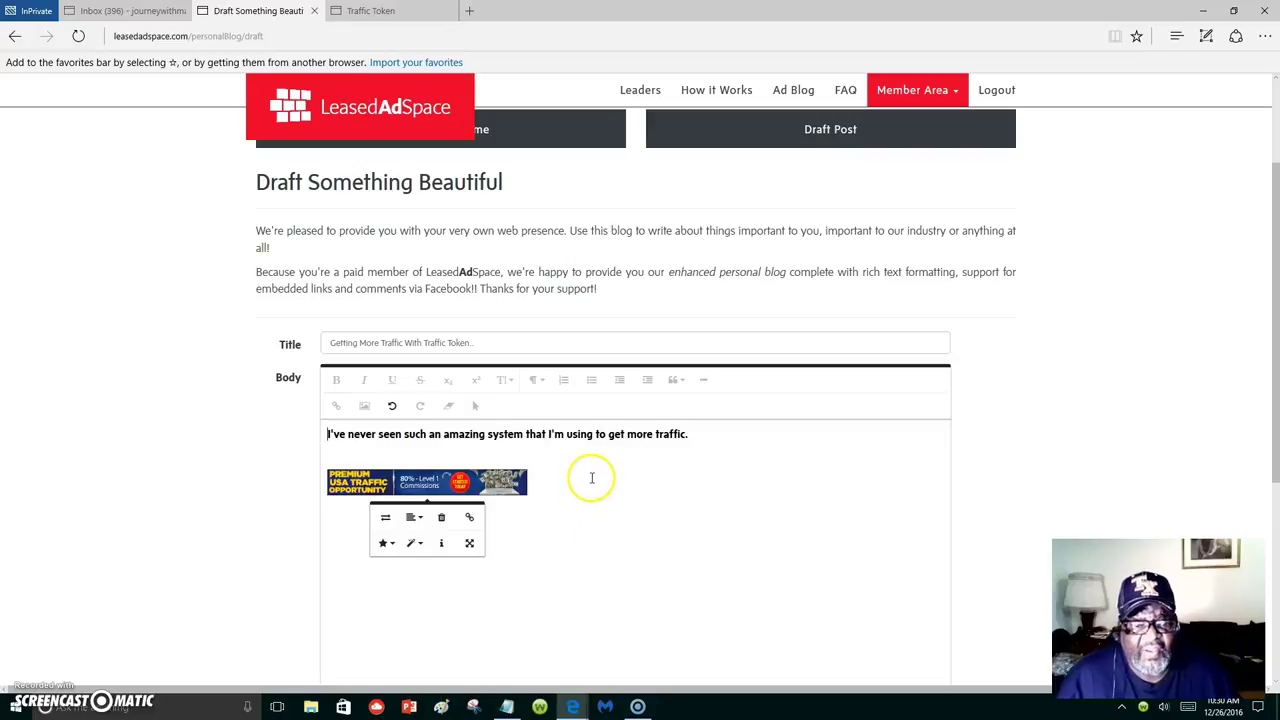
click(661, 487)
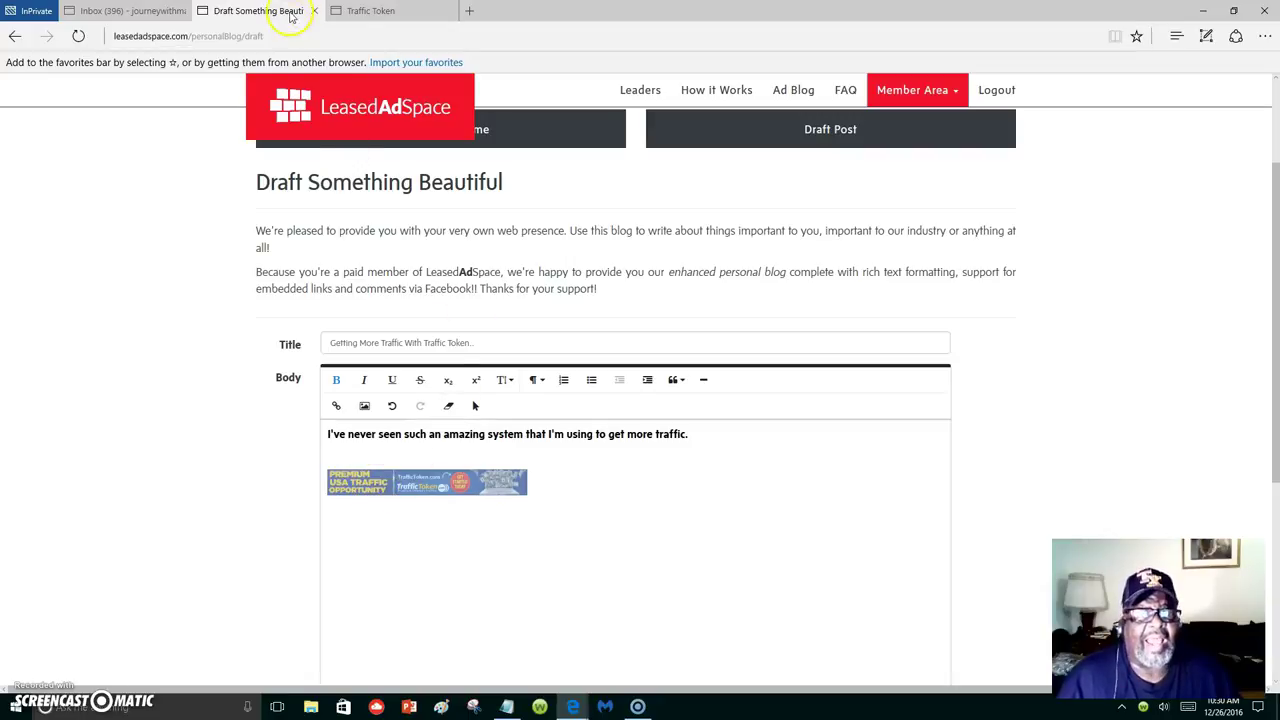
Copy the signup URL from the Traffic Token banner's HTML embed code, then return to the blog draft.
click(372, 14)
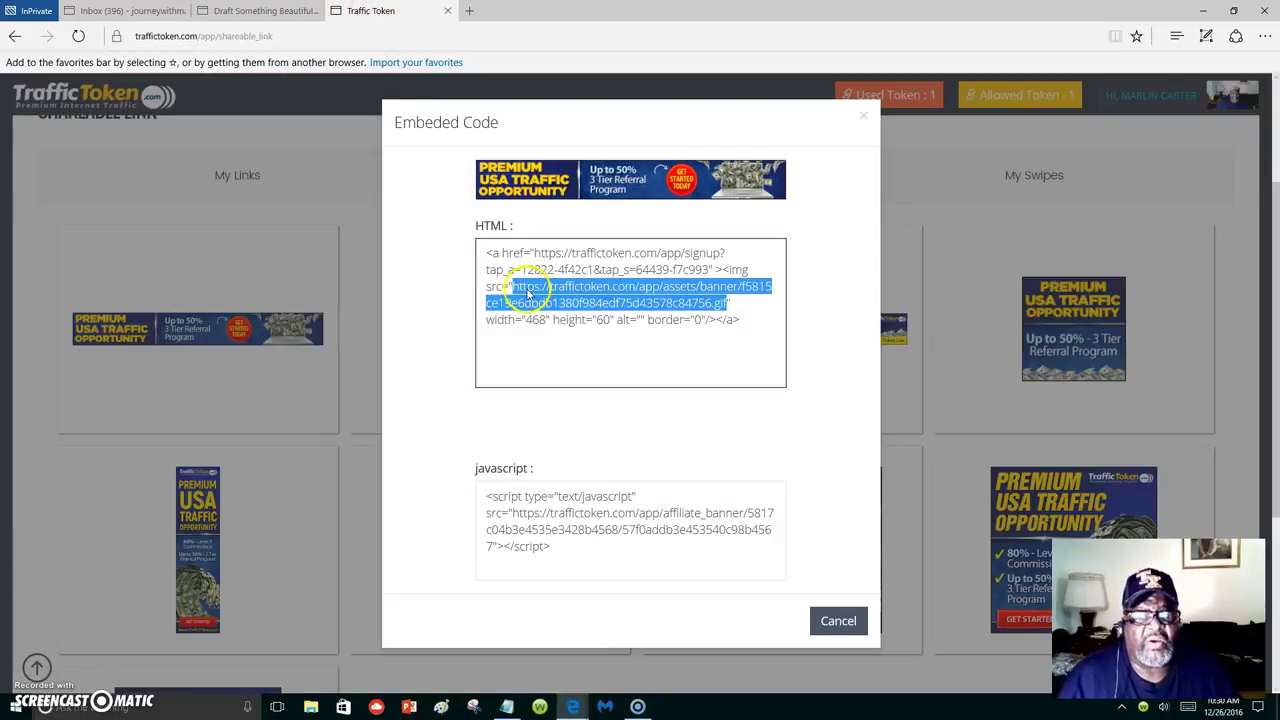
click(579, 351)
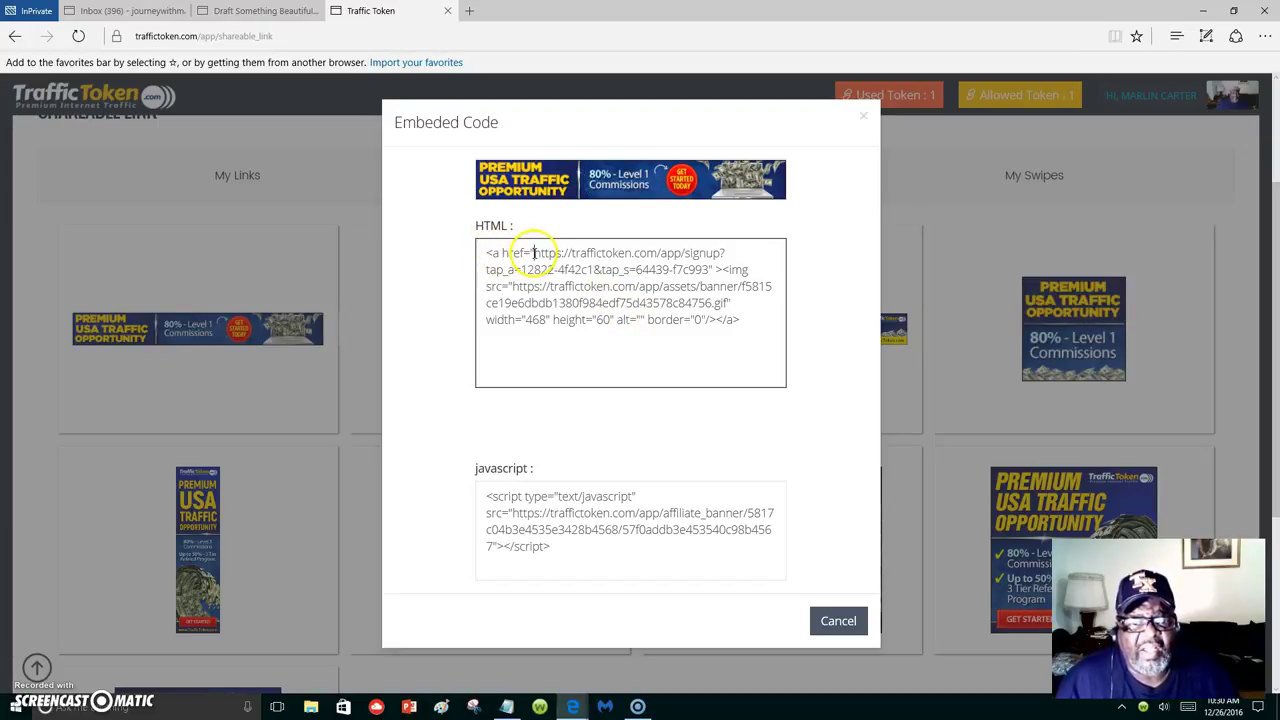
drag(533, 253, 710, 270)
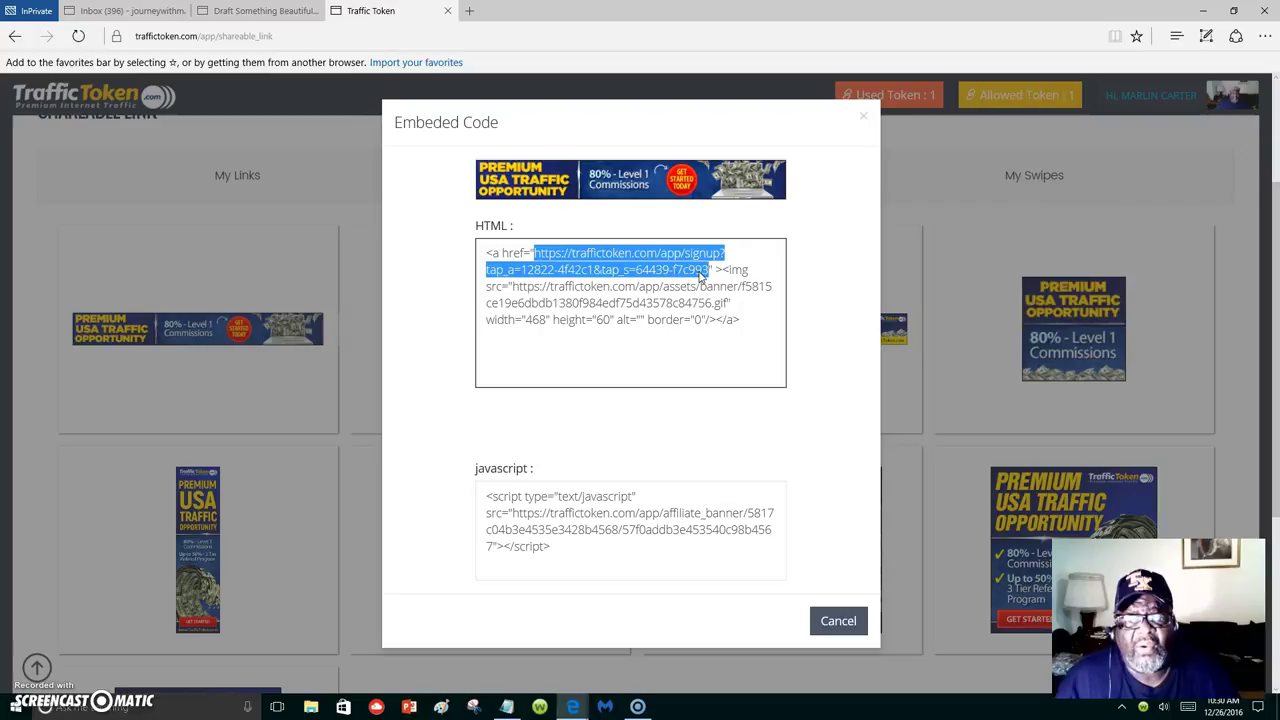
right_click(703, 274)
click(695, 315)
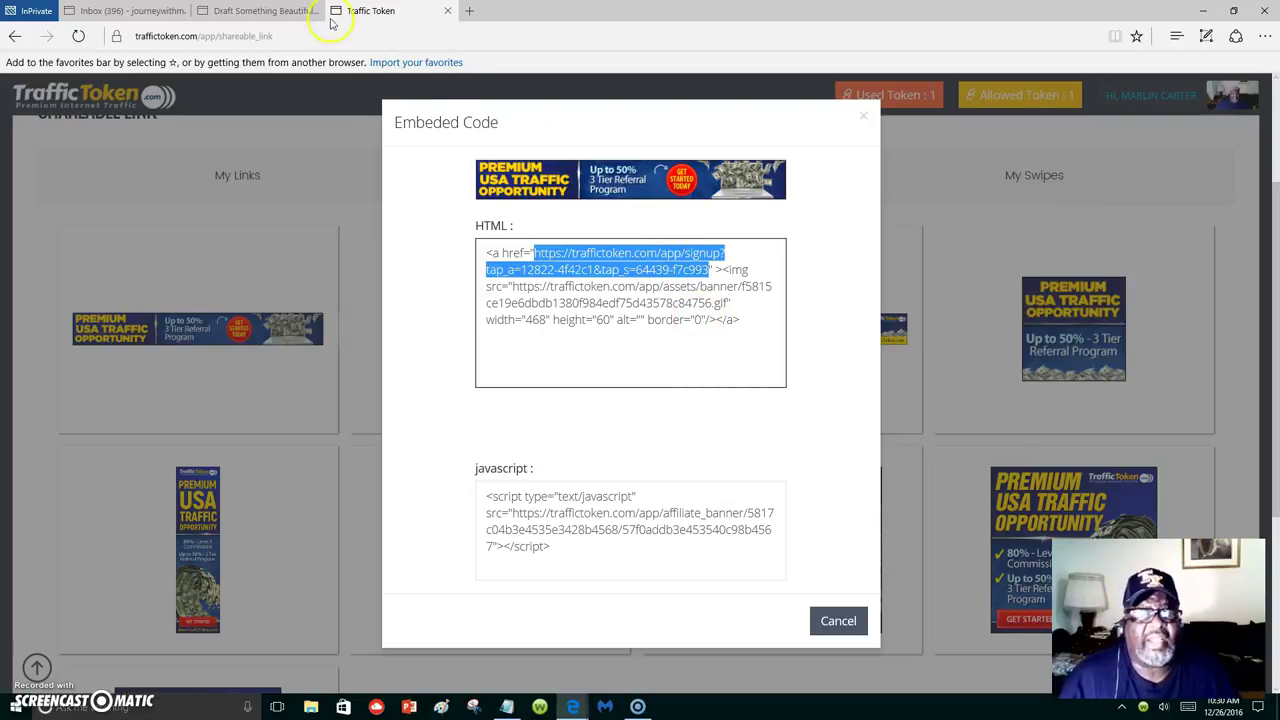
click(265, 12)
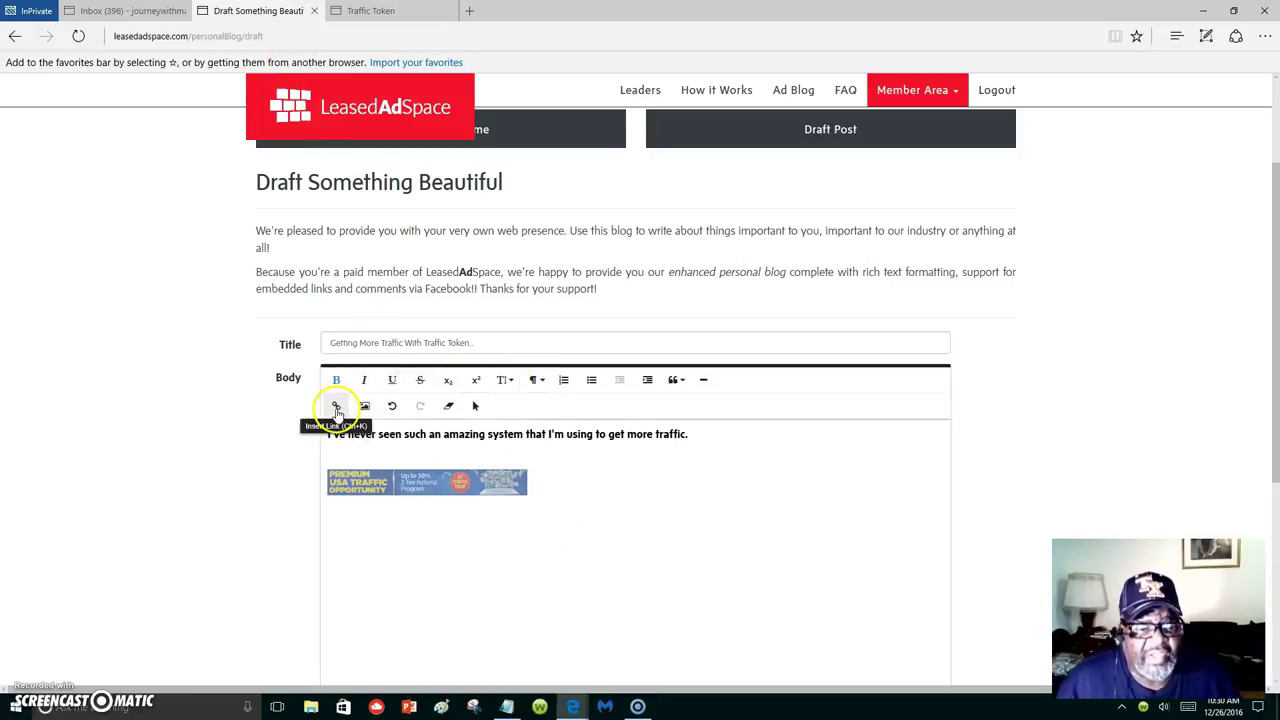
Link the banner image to the pasted Traffic Token signup address, opening in a new tab.
click(337, 410)
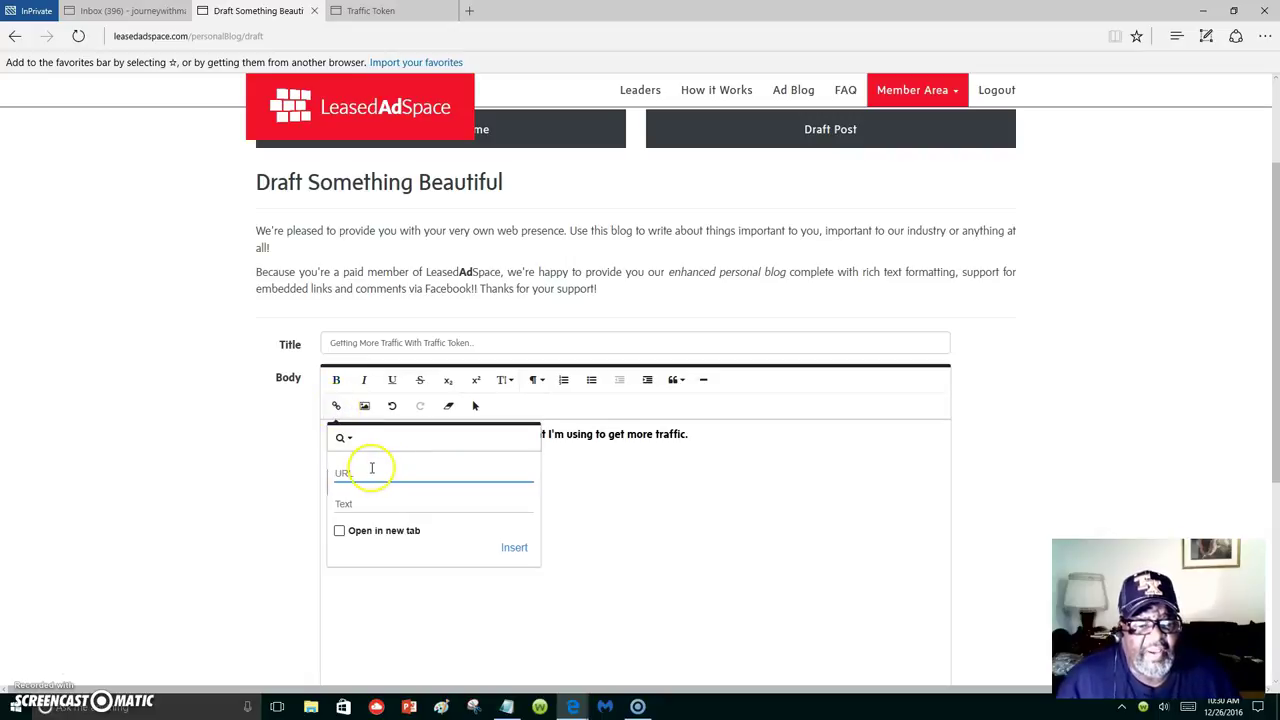
right_click(372, 473)
click(393, 505)
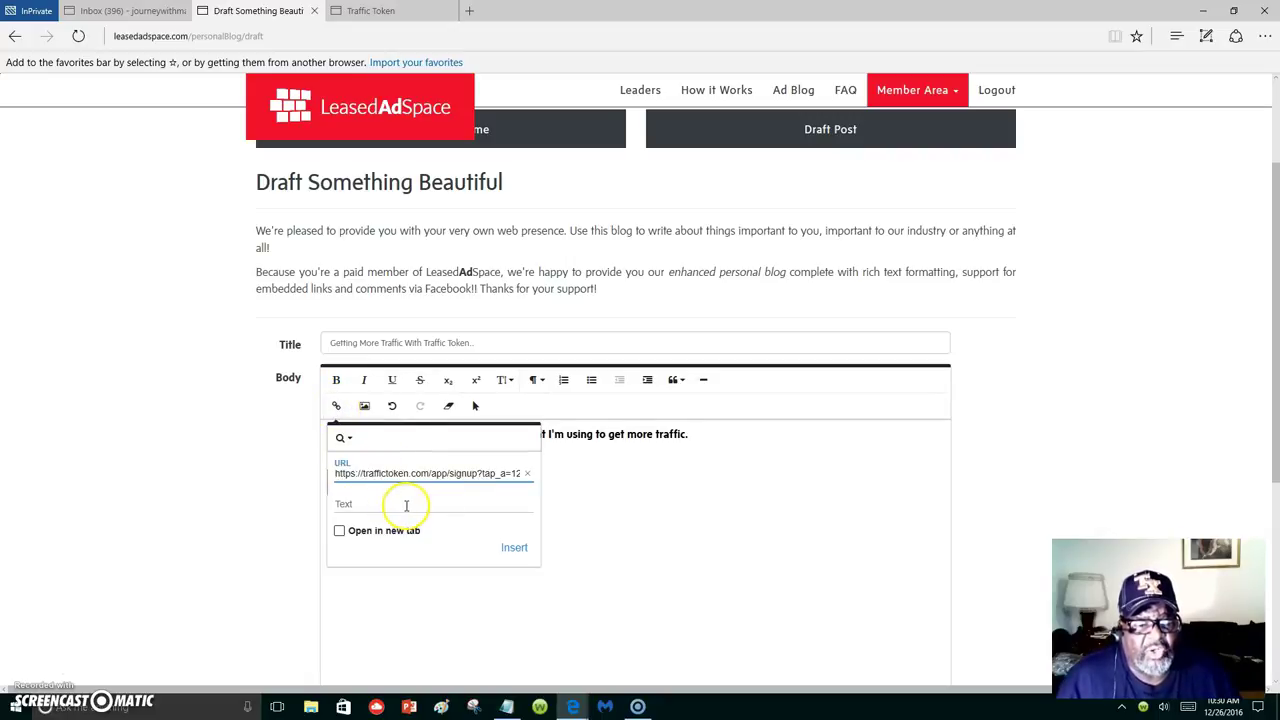
click(340, 533)
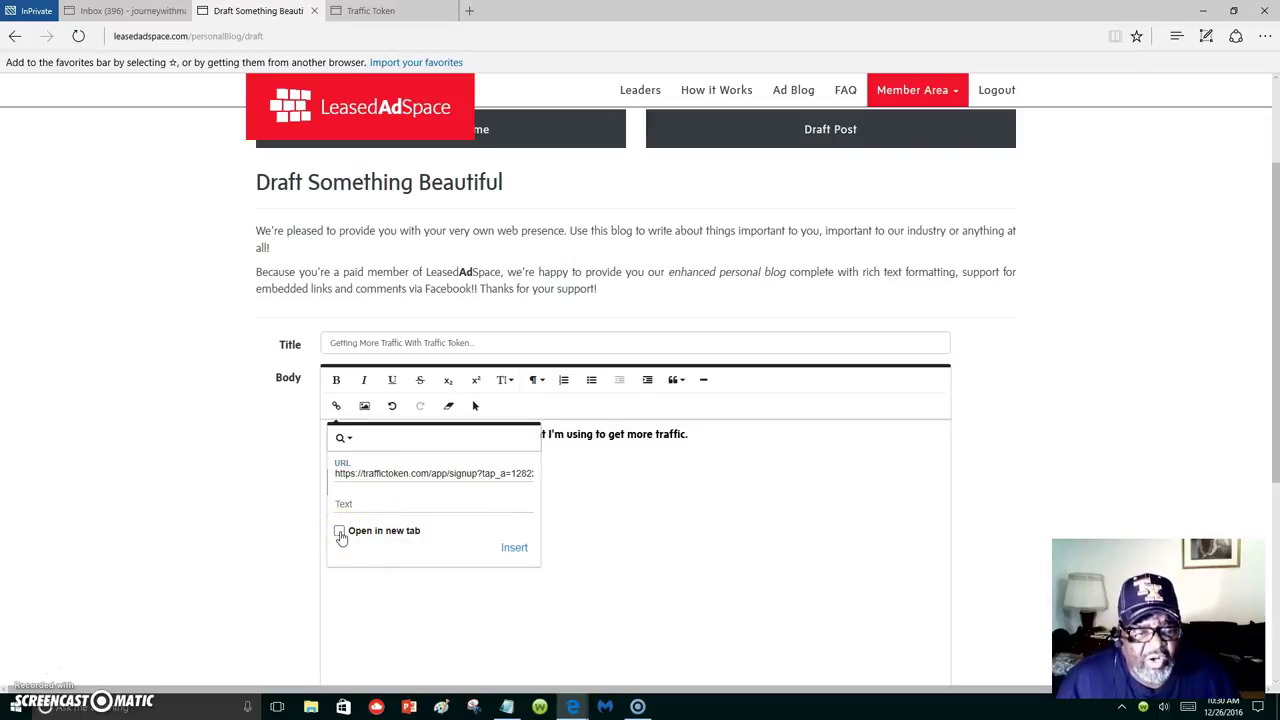
click(515, 550)
click(595, 487)
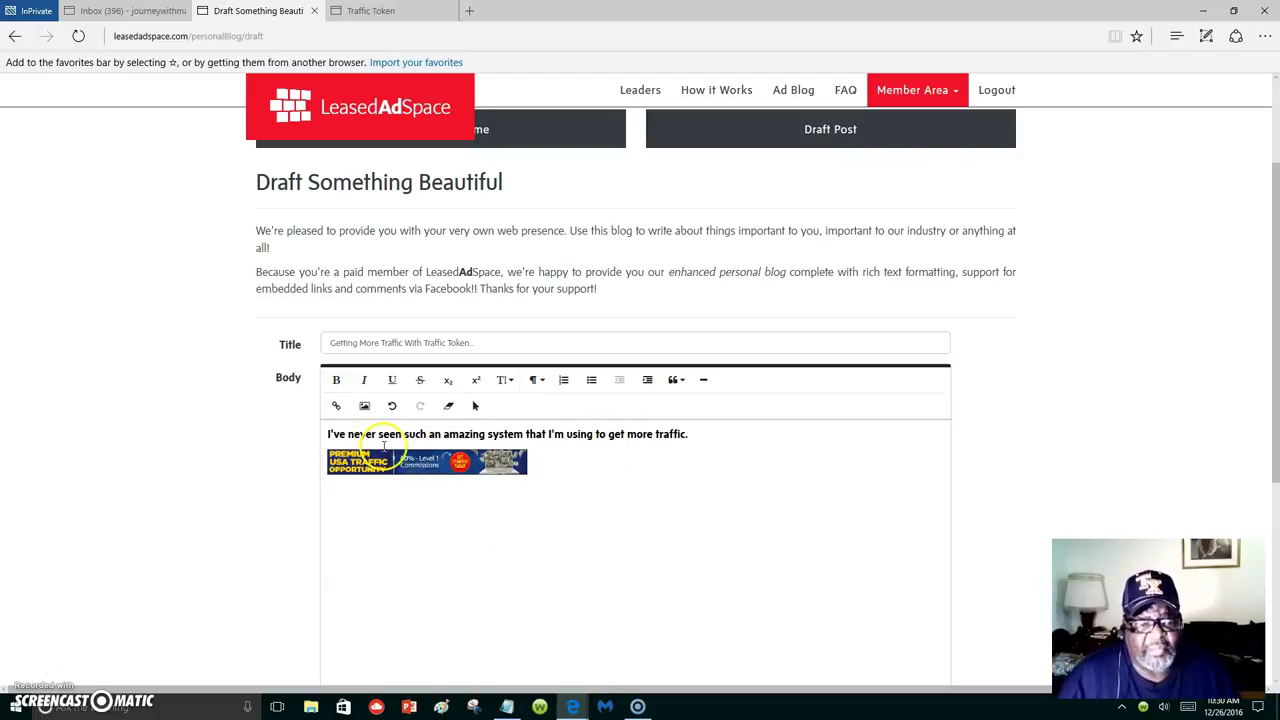
drag(703, 434, 303, 443)
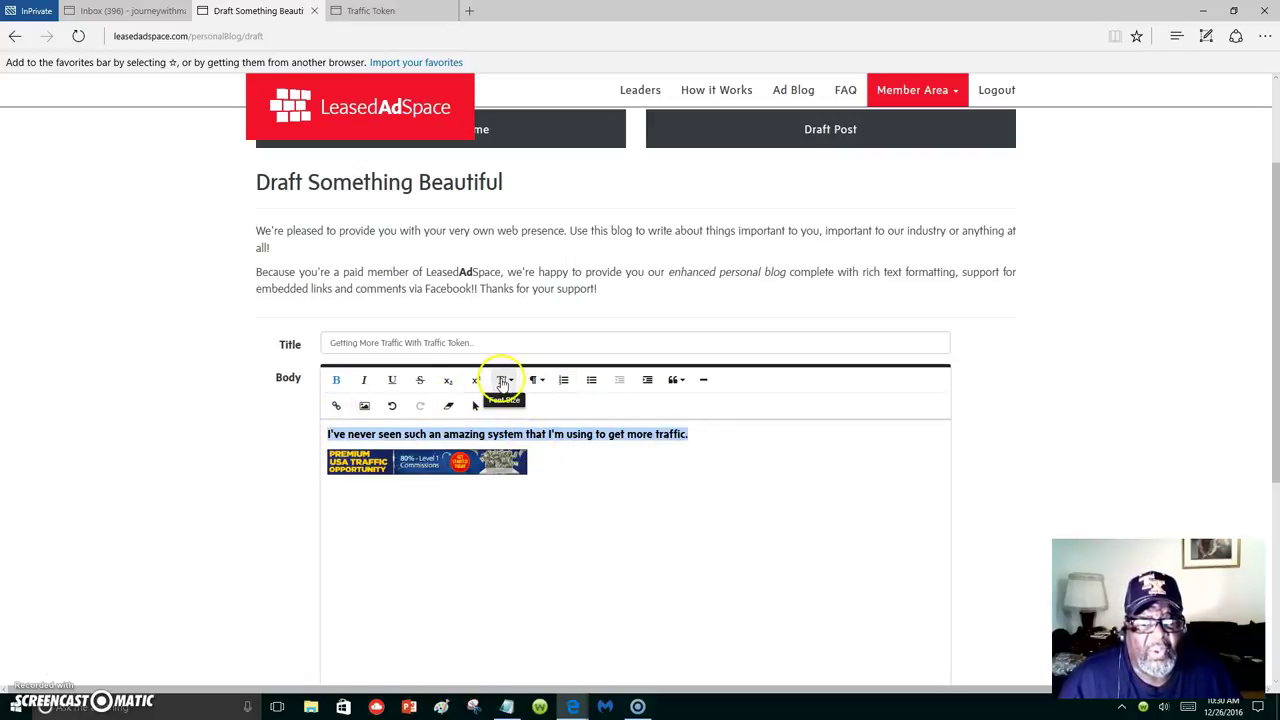
Set the selected opening line to font size 24 and make it a bulleted item.
click(503, 381)
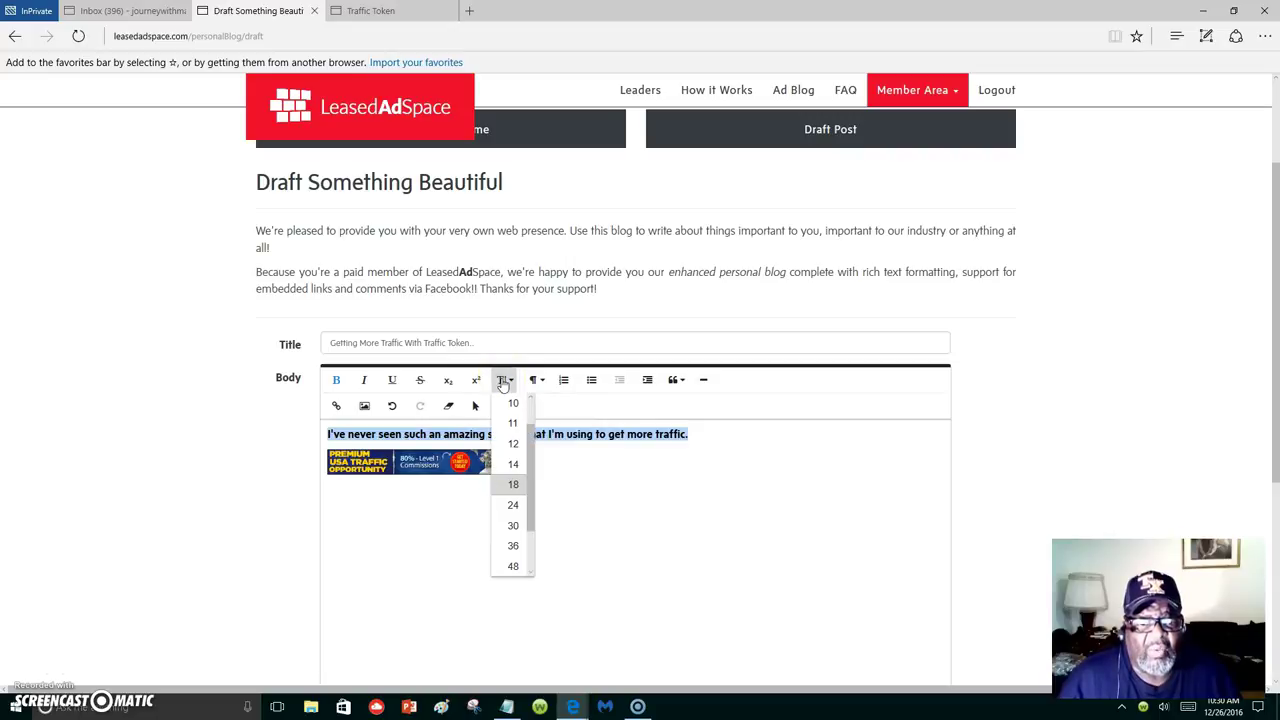
click(513, 506)
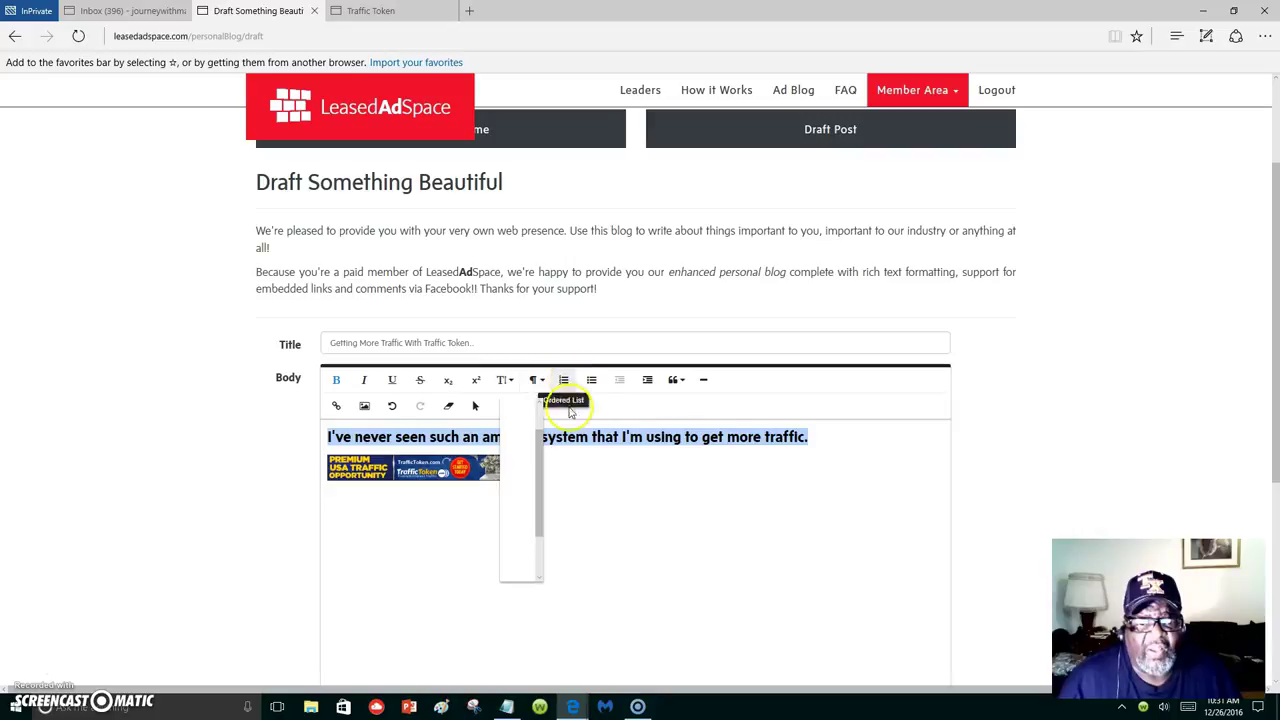
click(591, 380)
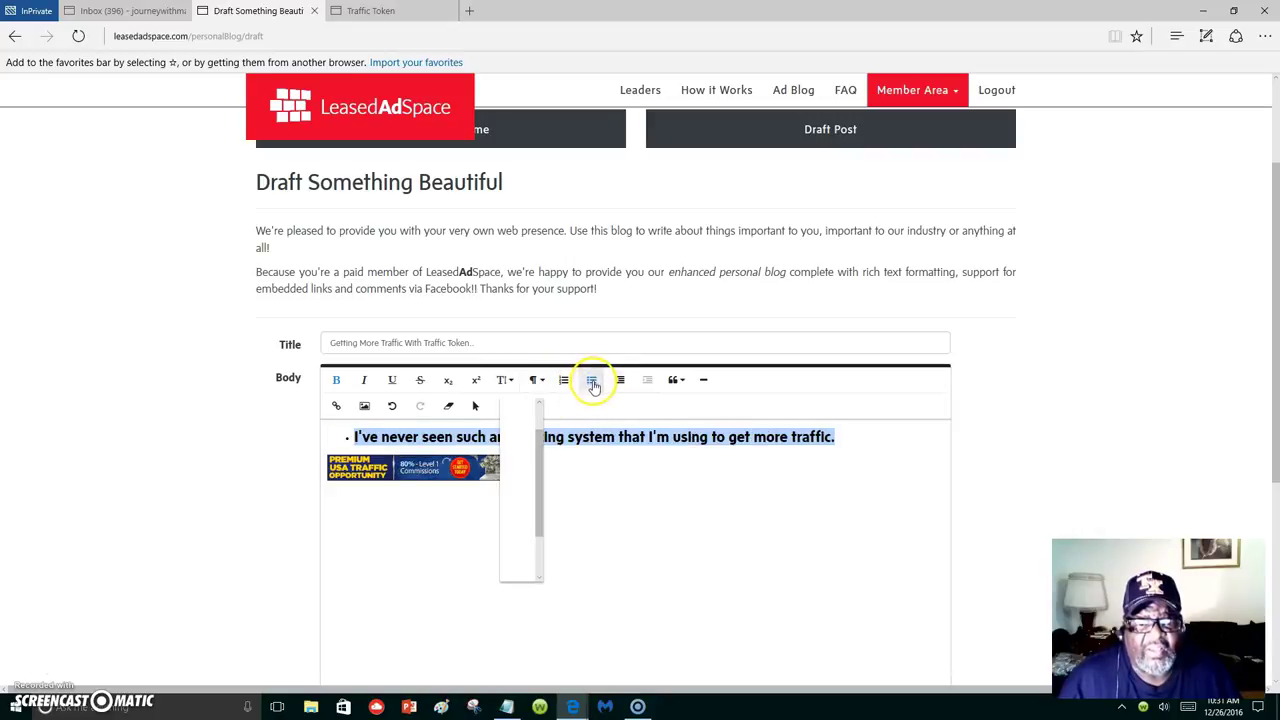
click(694, 526)
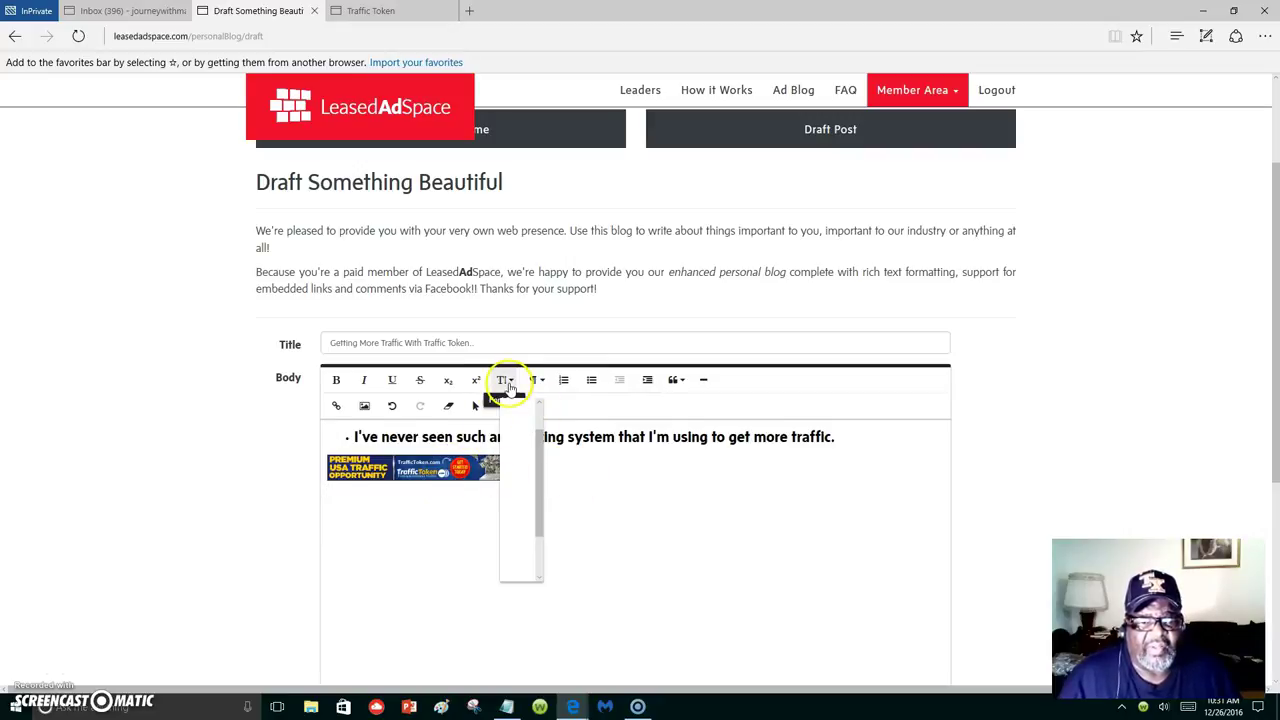
click(505, 381)
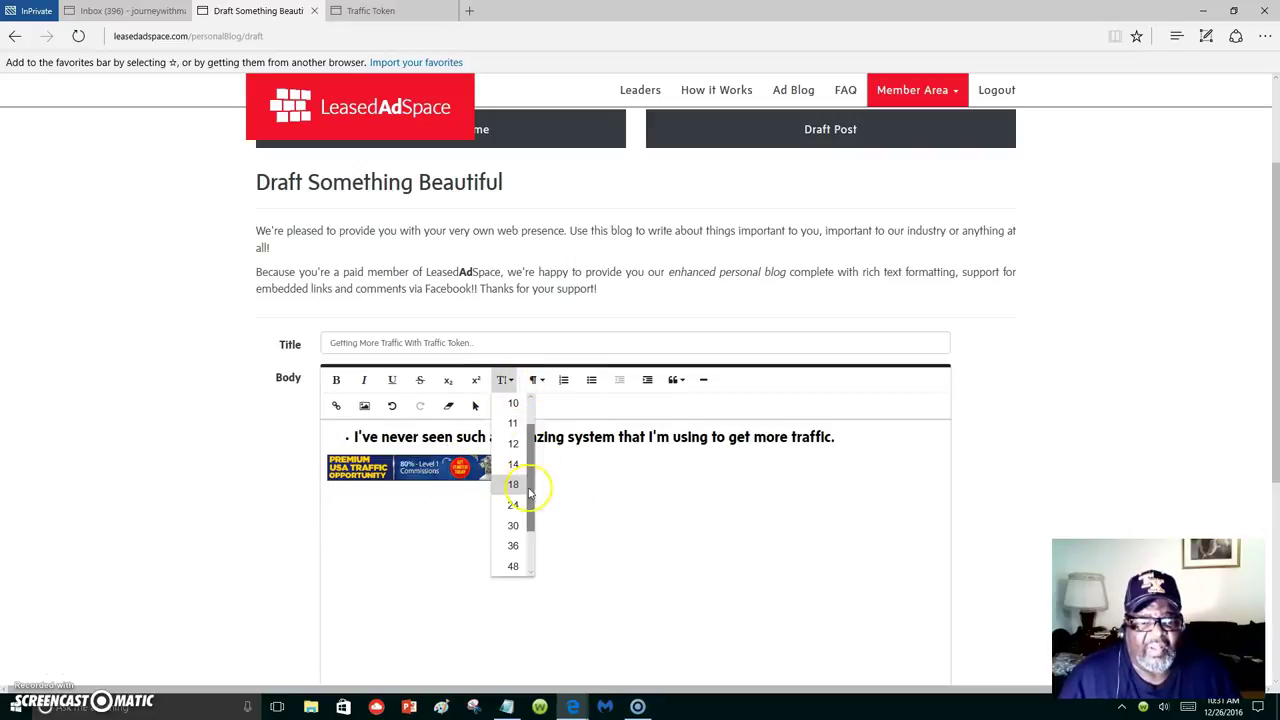
click(490, 548)
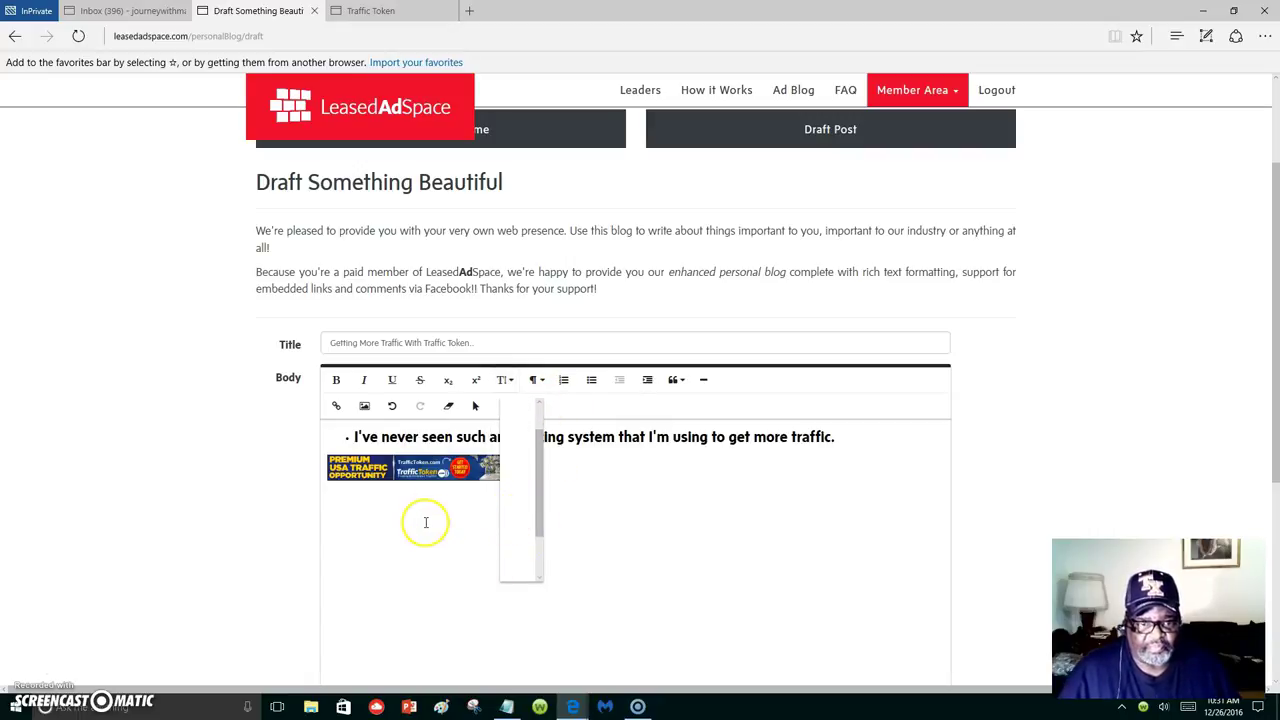
Remove the bullet from the opening line and turn on bold for the line below the banner.
click(356, 436)
key(BackSpace)
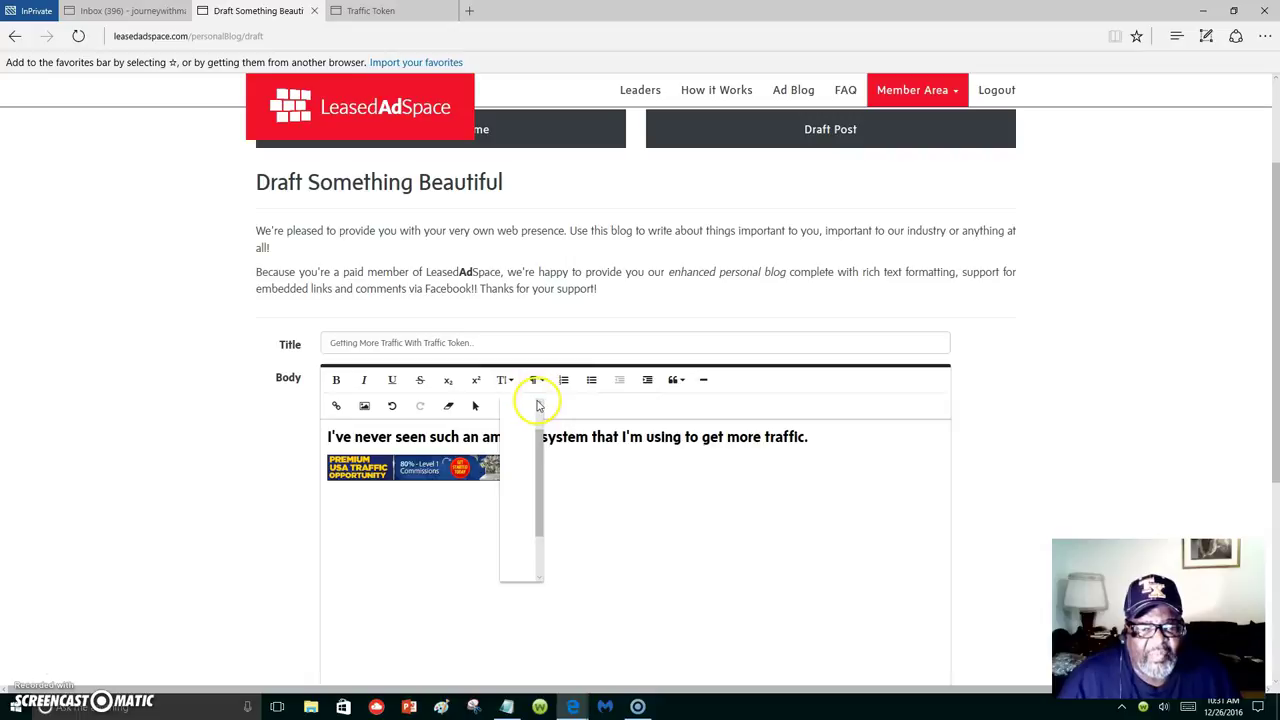
click(508, 380)
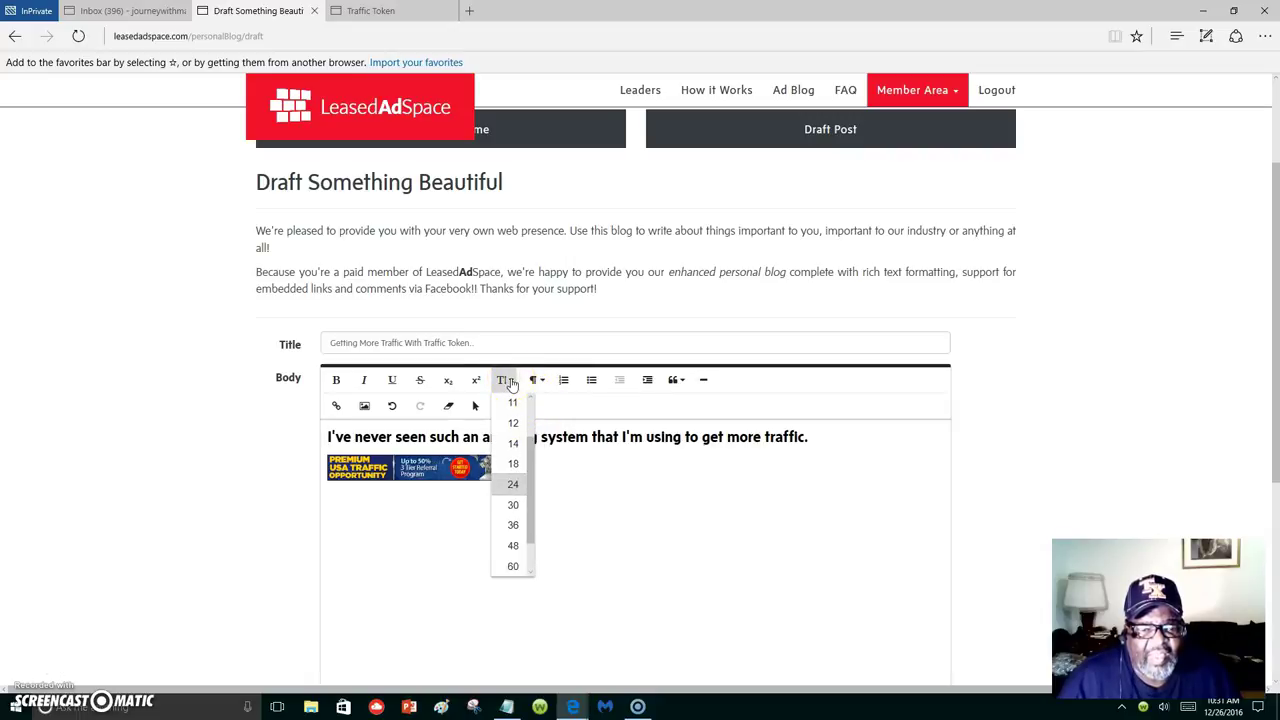
click(510, 382)
click(555, 482)
click(571, 489)
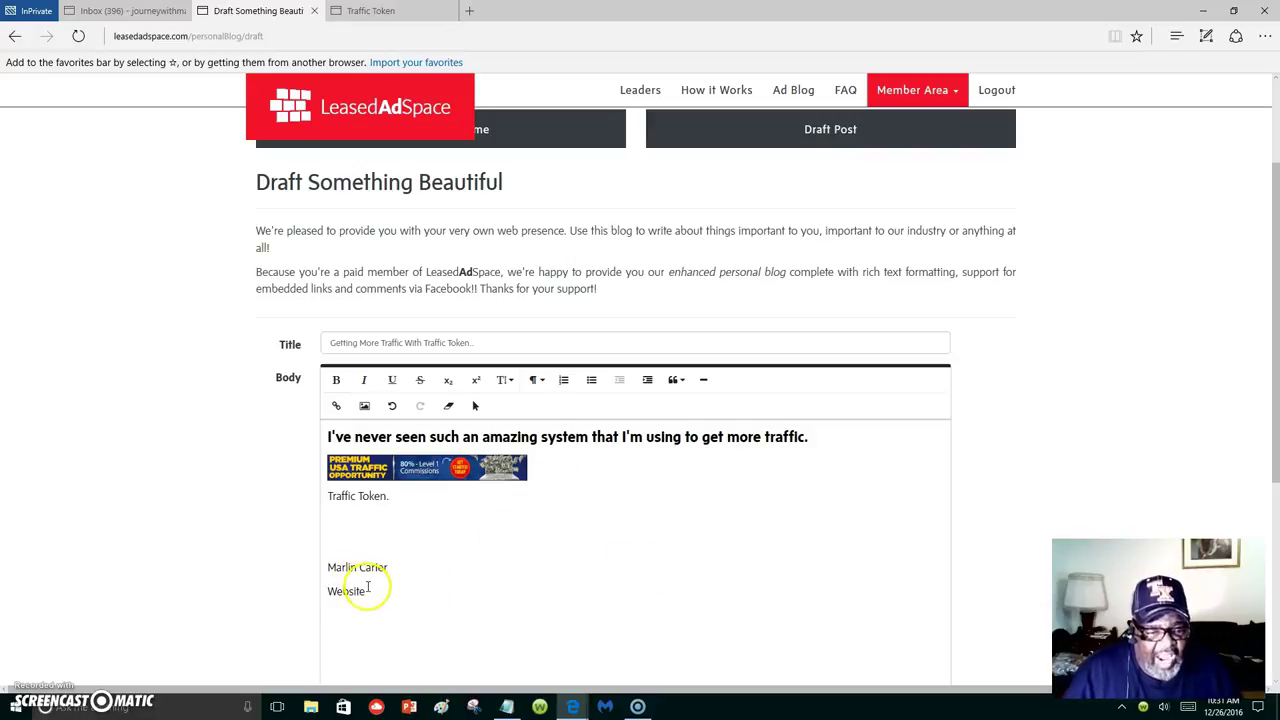
Link the word 'Website' to the author's website URL, opening in a new tab.
drag(368, 591, 322, 590)
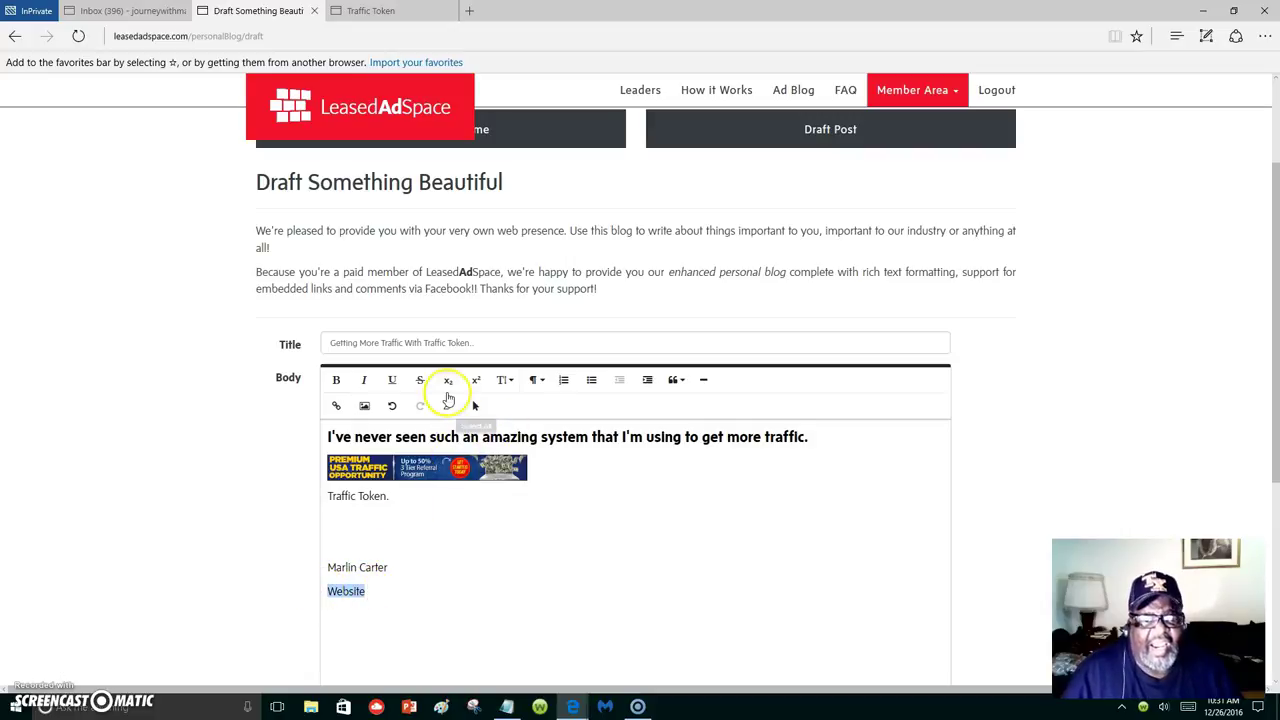
click(336, 405)
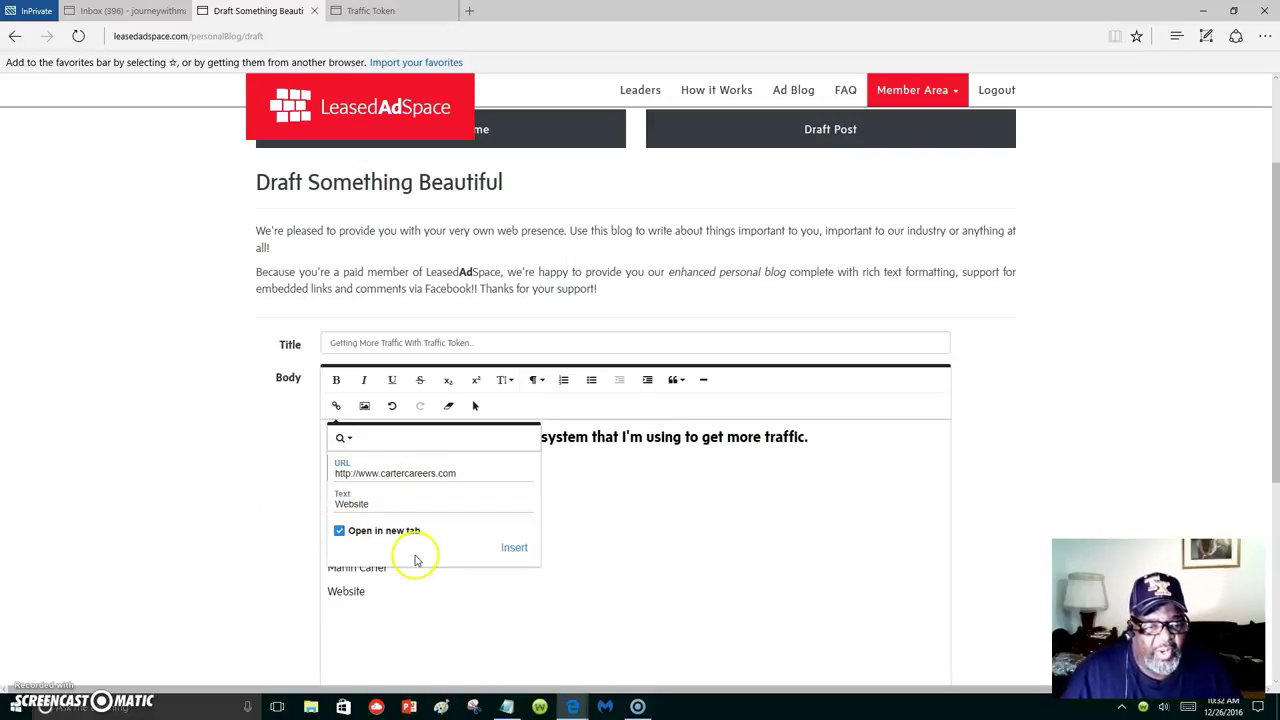
click(511, 545)
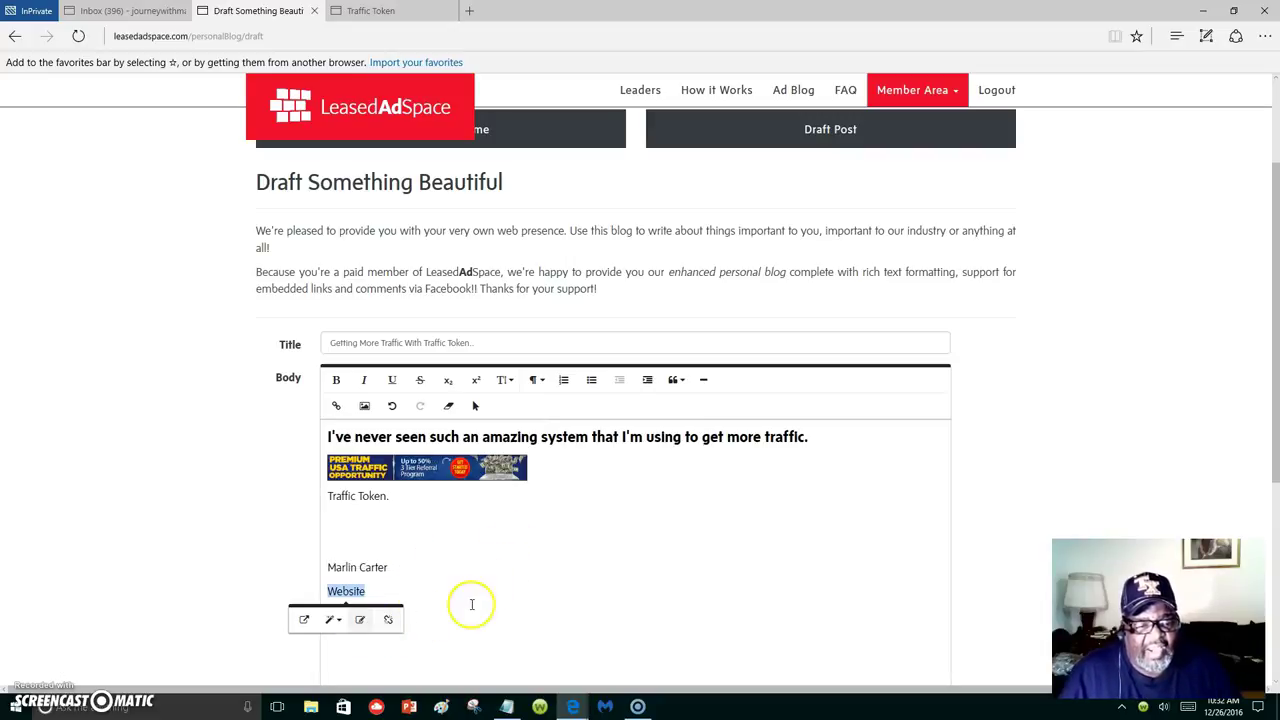
click(499, 583)
drag(414, 591, 324, 564)
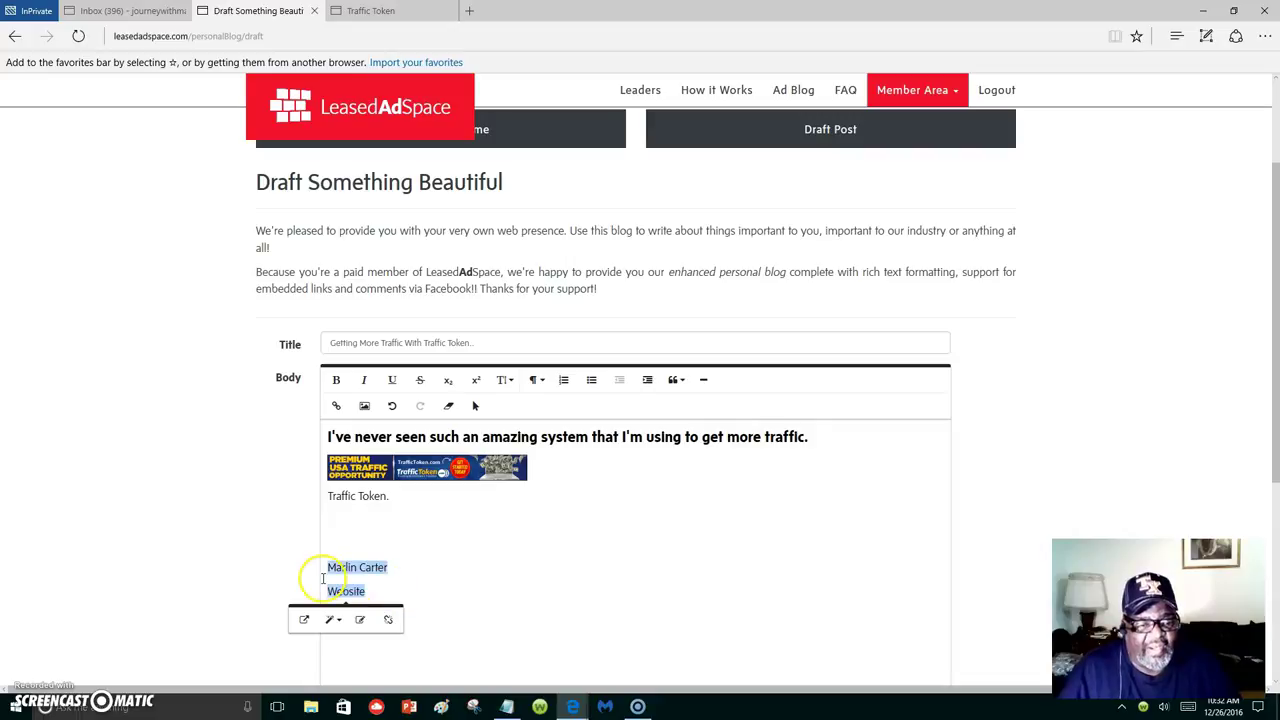
Add a blank line after the heading and make the 'Traffic Token.' caption bold.
click(812, 438)
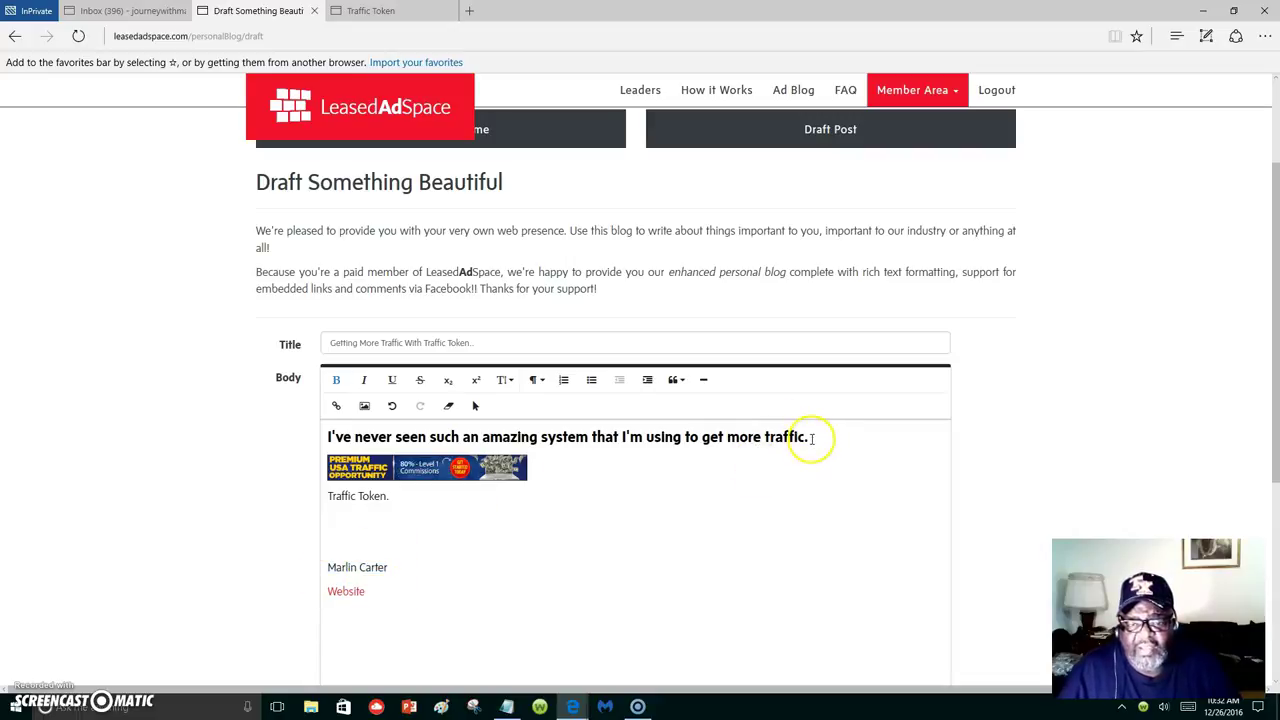
key(Return)
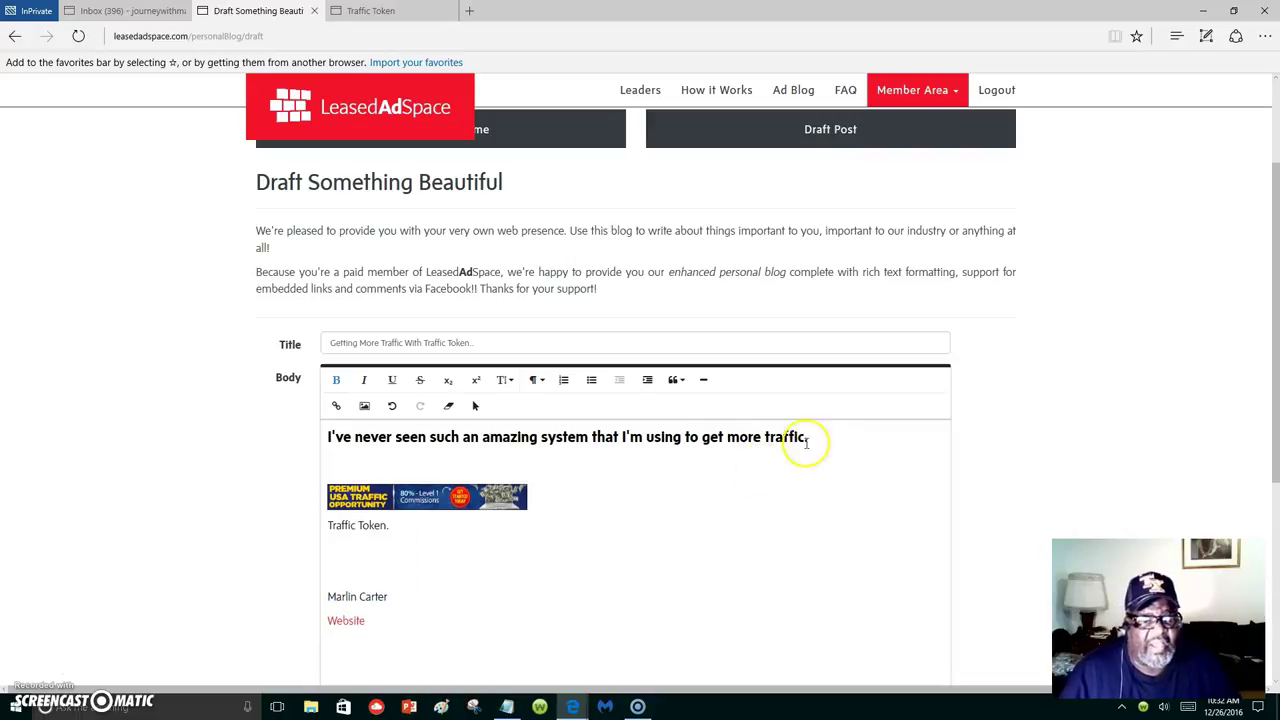
click(530, 502)
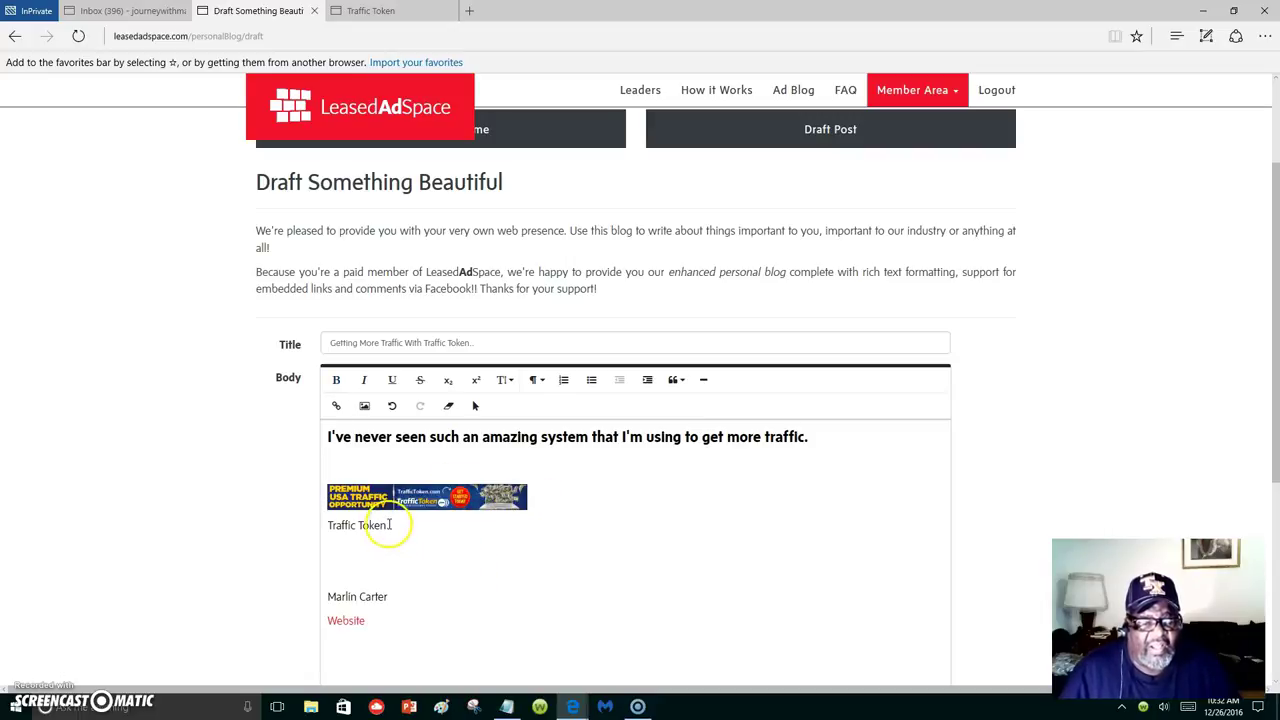
drag(398, 524, 326, 525)
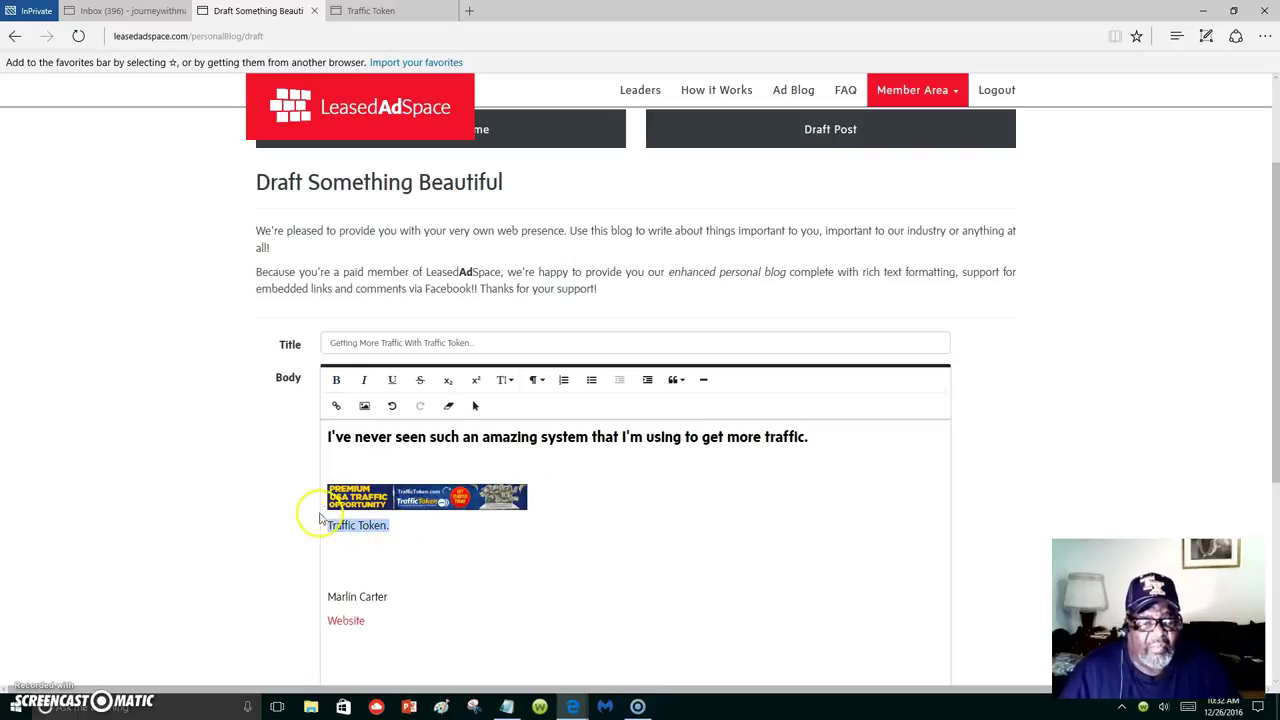
click(338, 381)
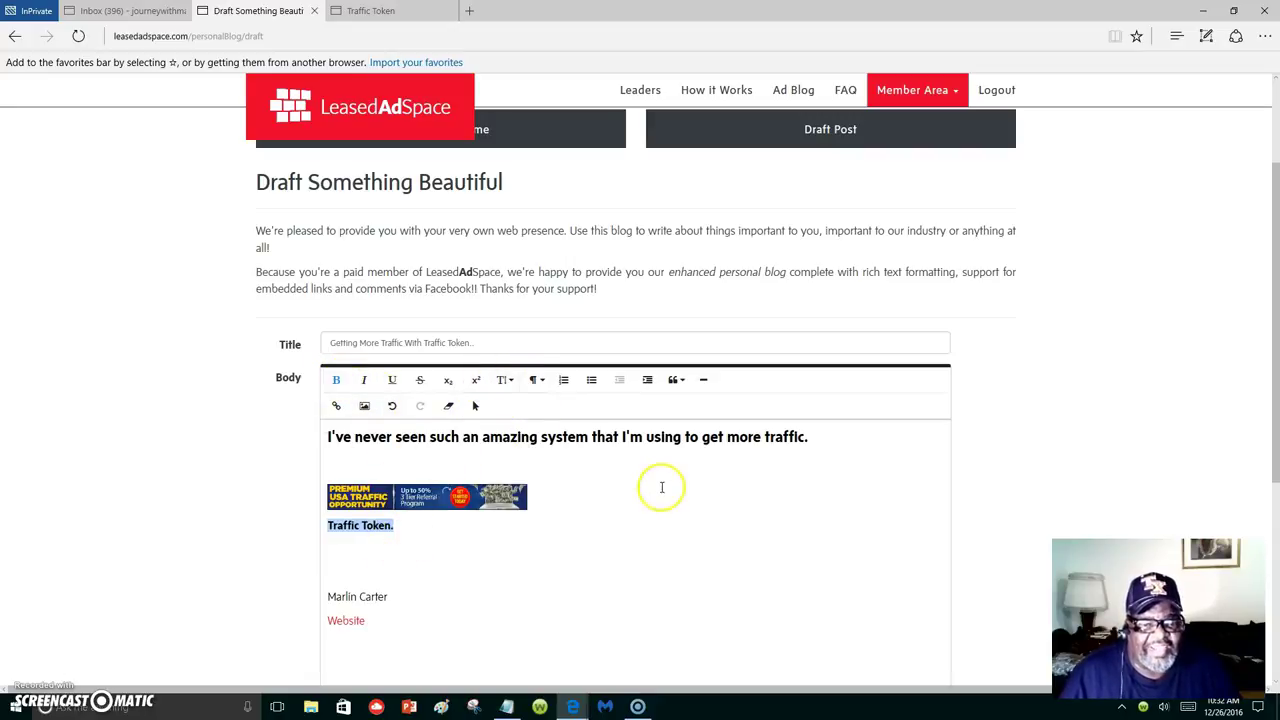
Replace the extra empty lines above the signature with a single blank line.
click(648, 545)
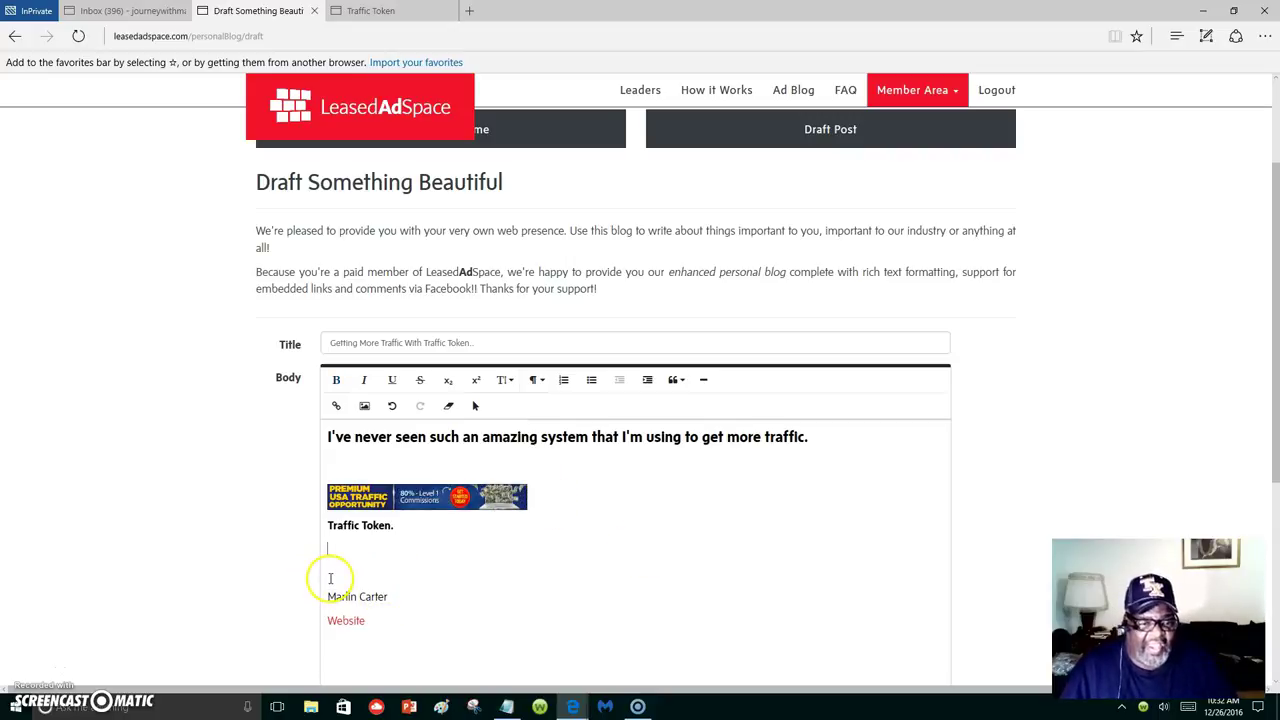
key(BackSpace)
key(BackSpace)
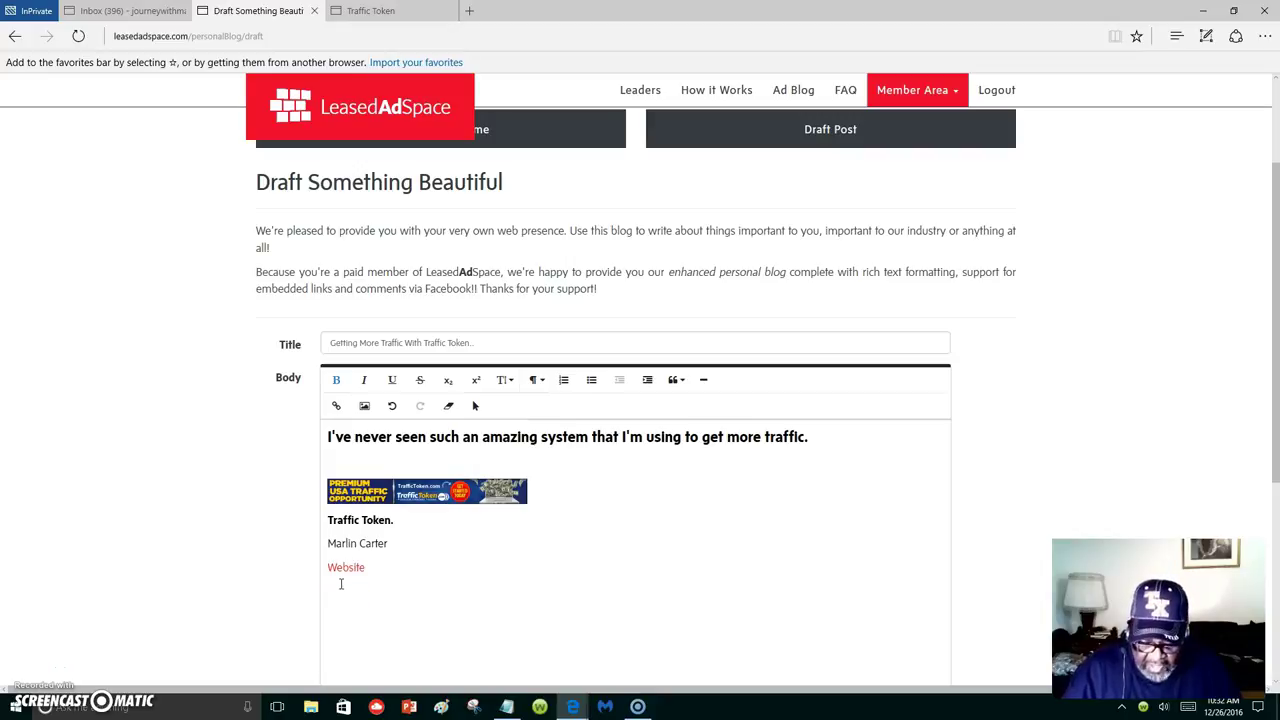
key(Return)
Set the post's status to PUBLISHED, save it, then go back to the Blog Posts list.
scroll(521, 567, down, 4)
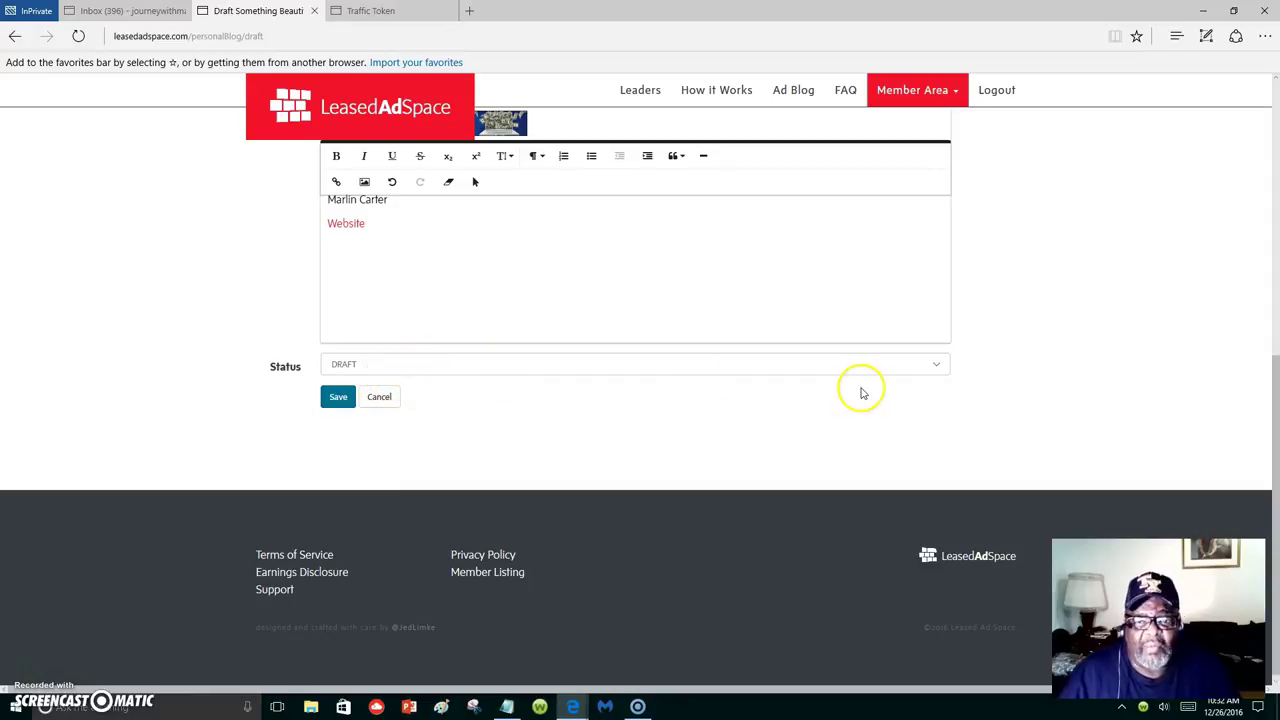
click(937, 367)
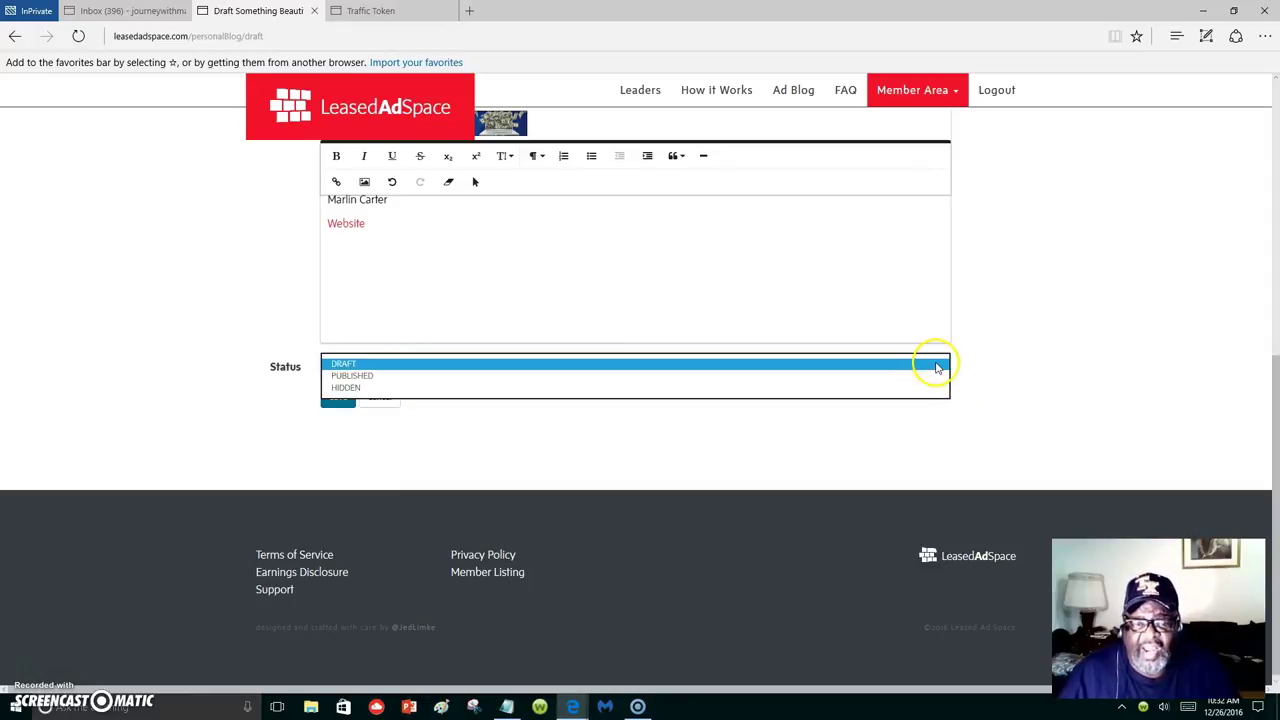
click(392, 377)
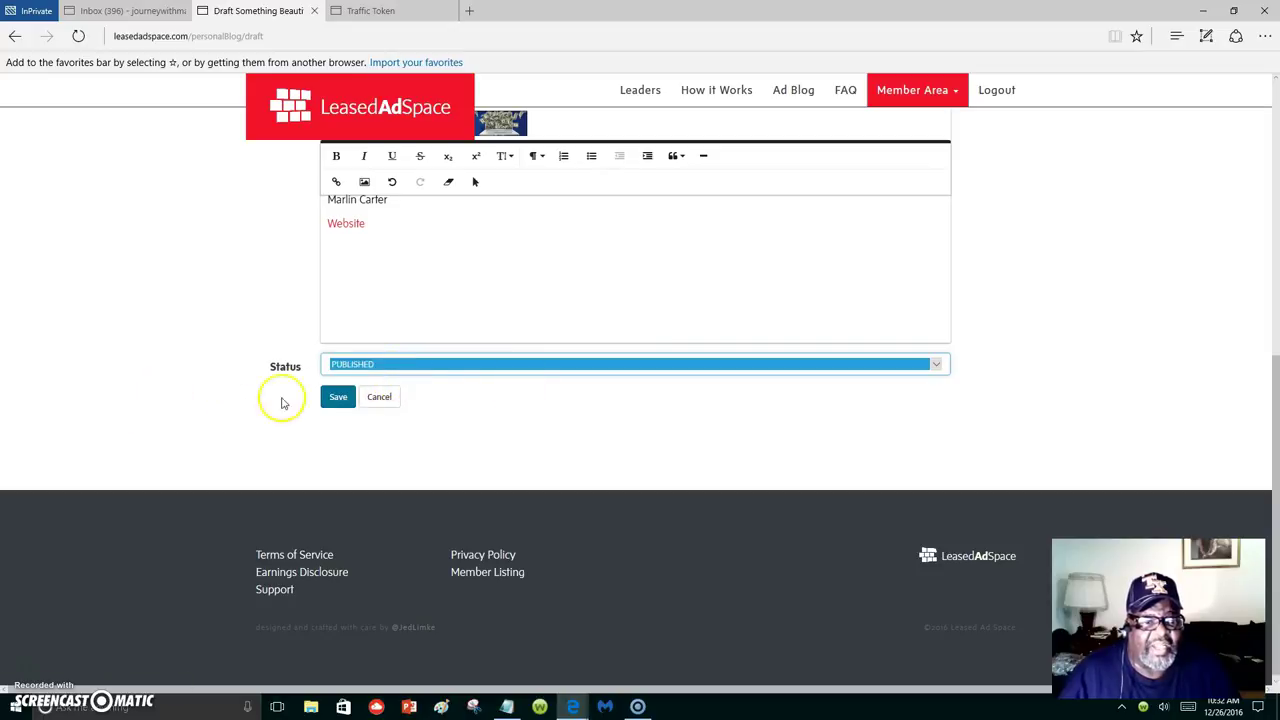
click(337, 398)
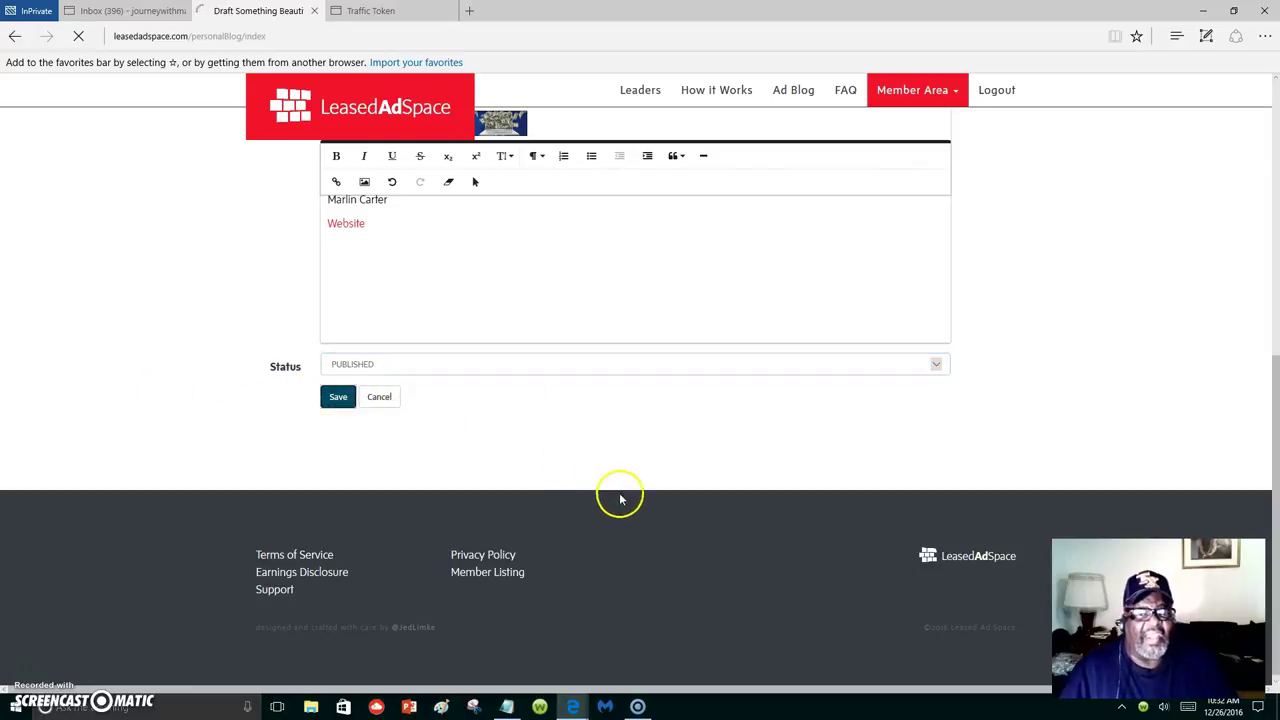
scroll(632, 505, down, 3)
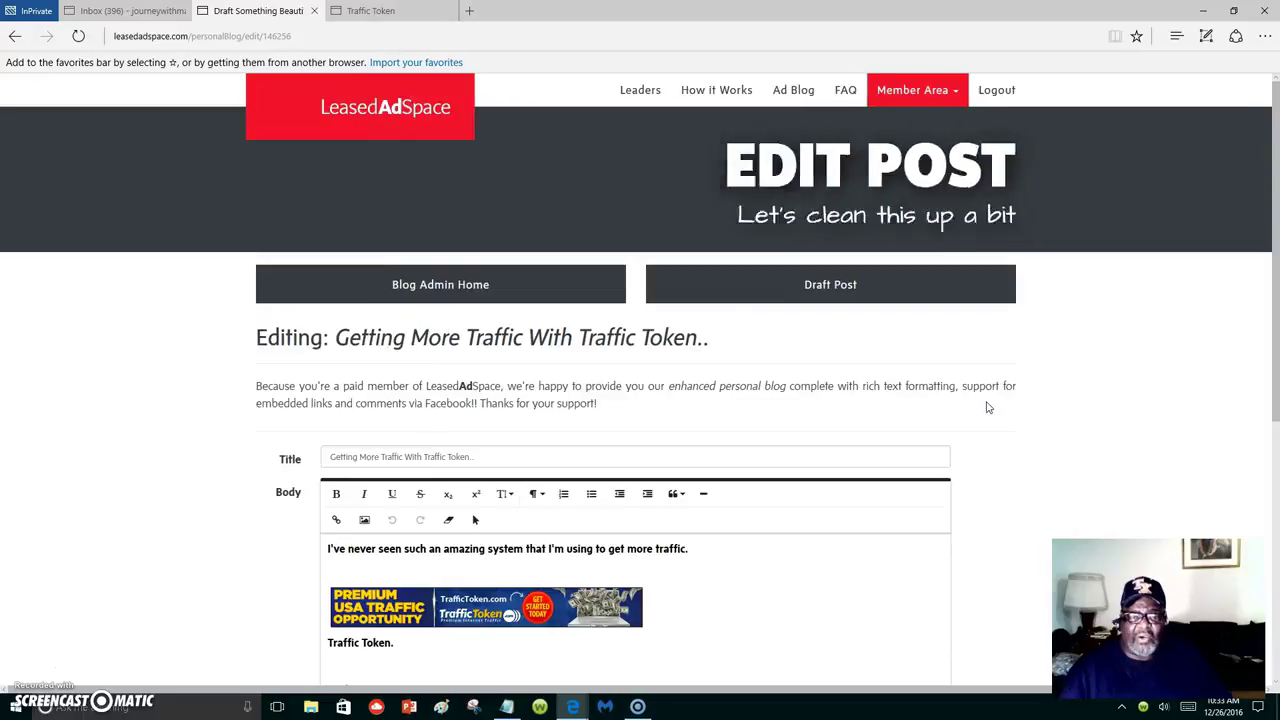
scroll(790, 580, down, 1)
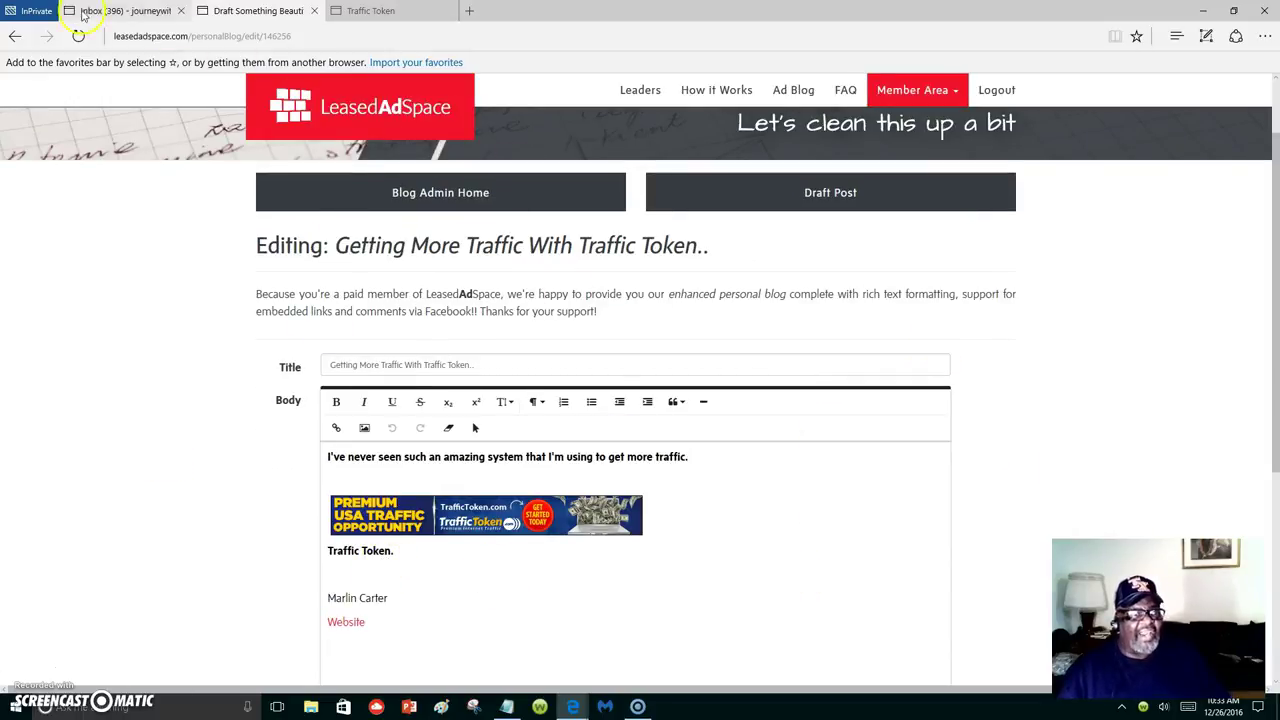
click(14, 37)
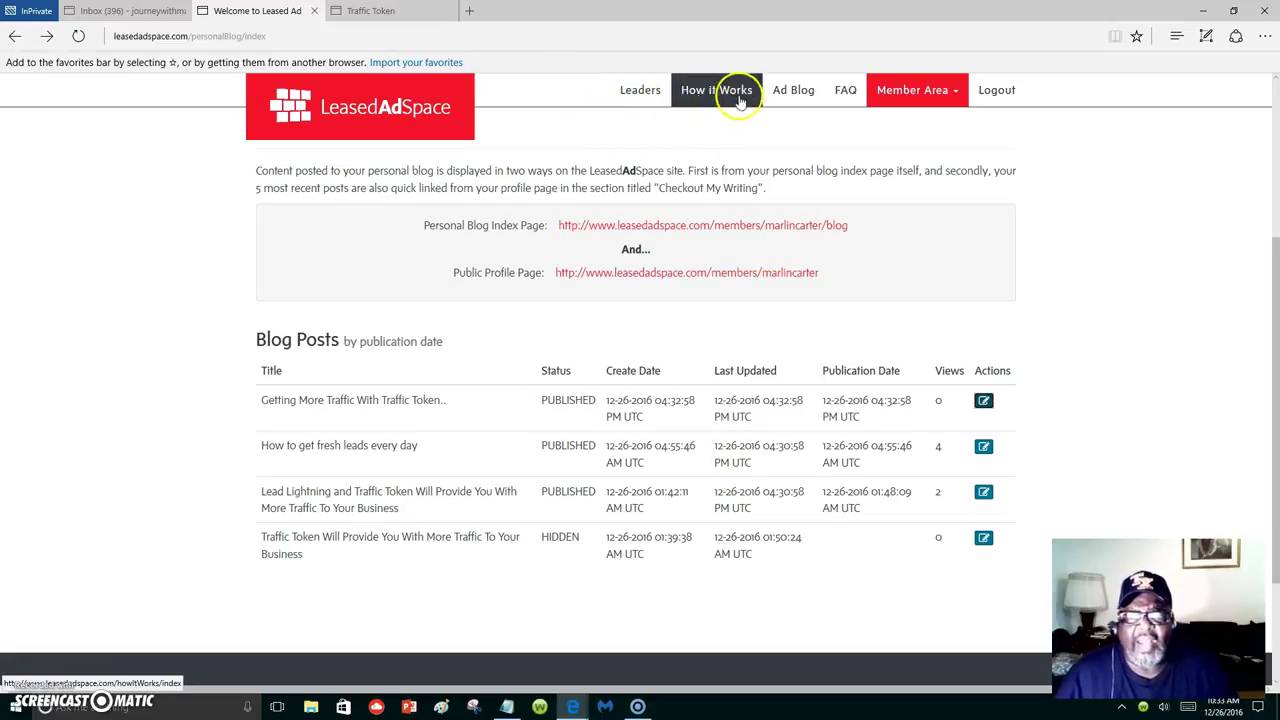
Open the Dashboard from the Member Area menu to view the account quick stats.
click(918, 95)
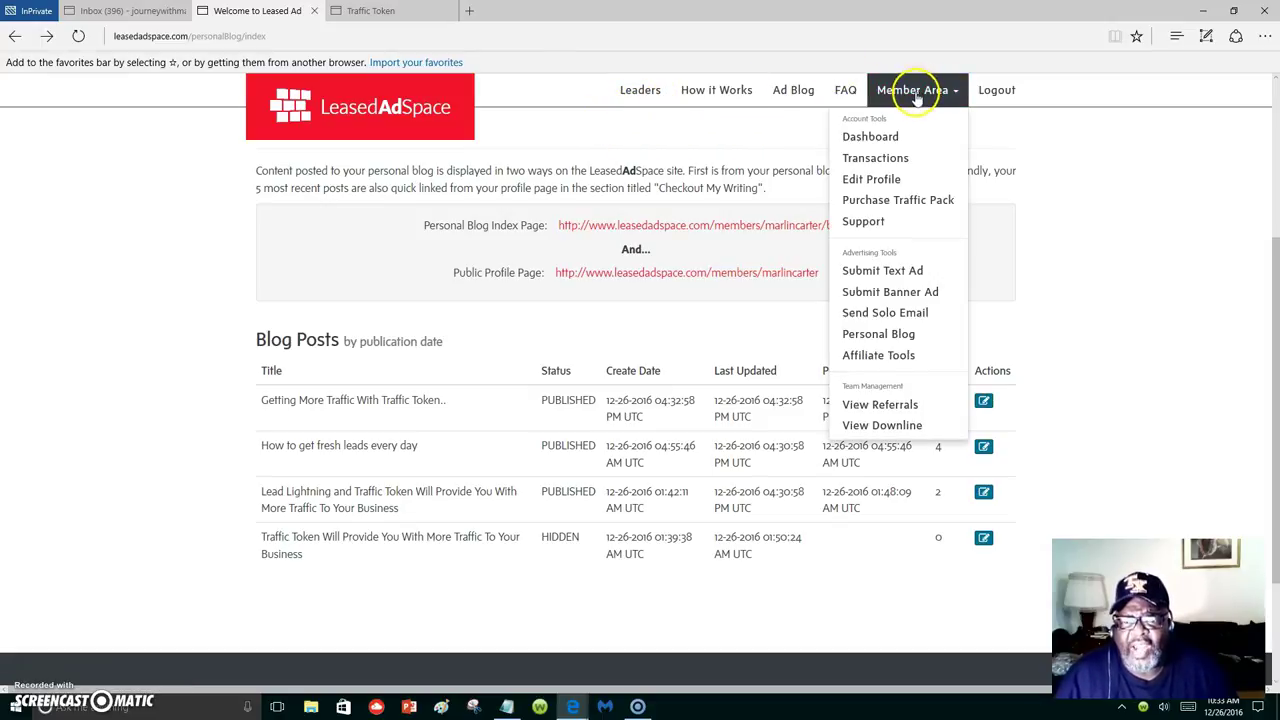
click(868, 135)
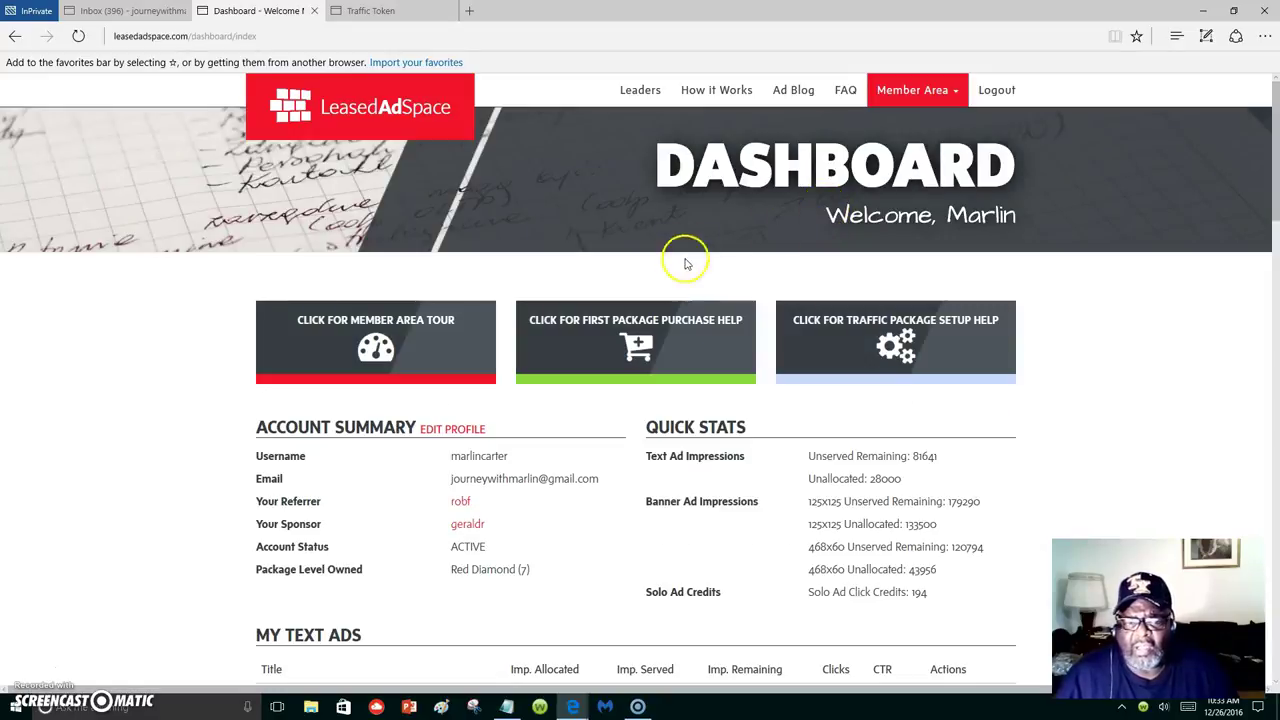
scroll(757, 391, down, 3)
scroll(757, 394, up, 3)
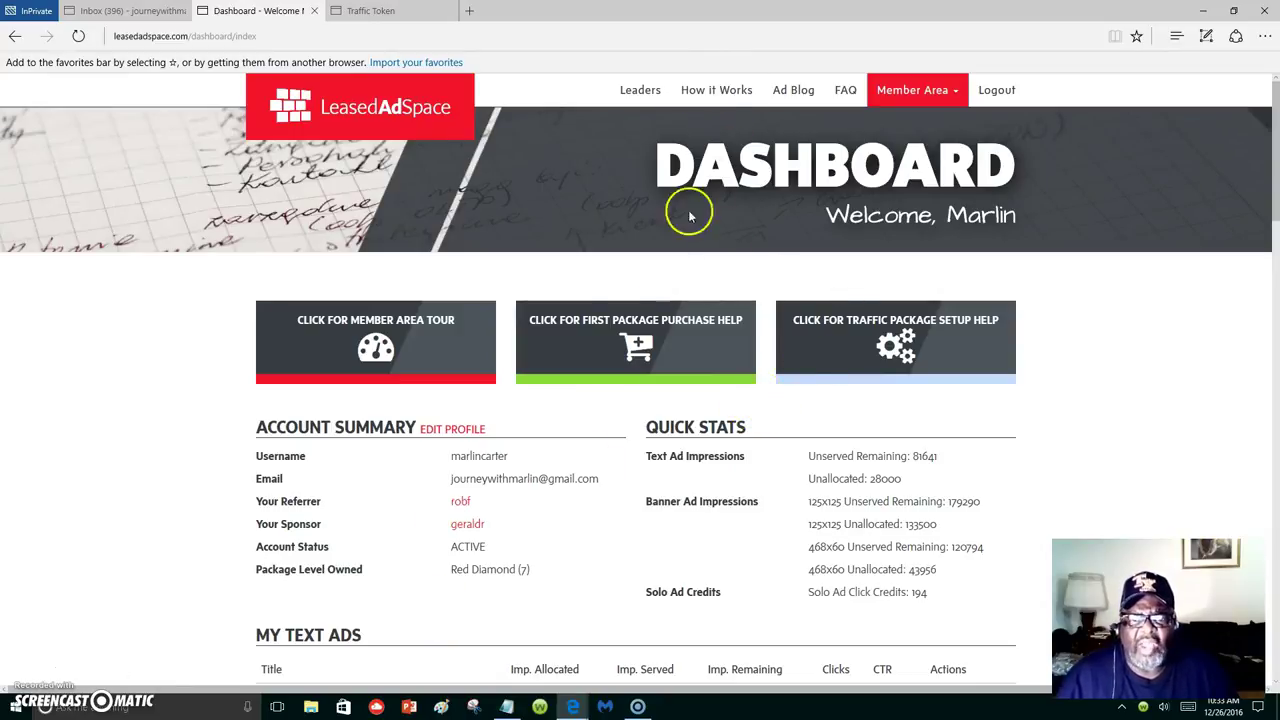
Open How it Works and browse the traffic packages, including the $7 Pearl package.
click(712, 93)
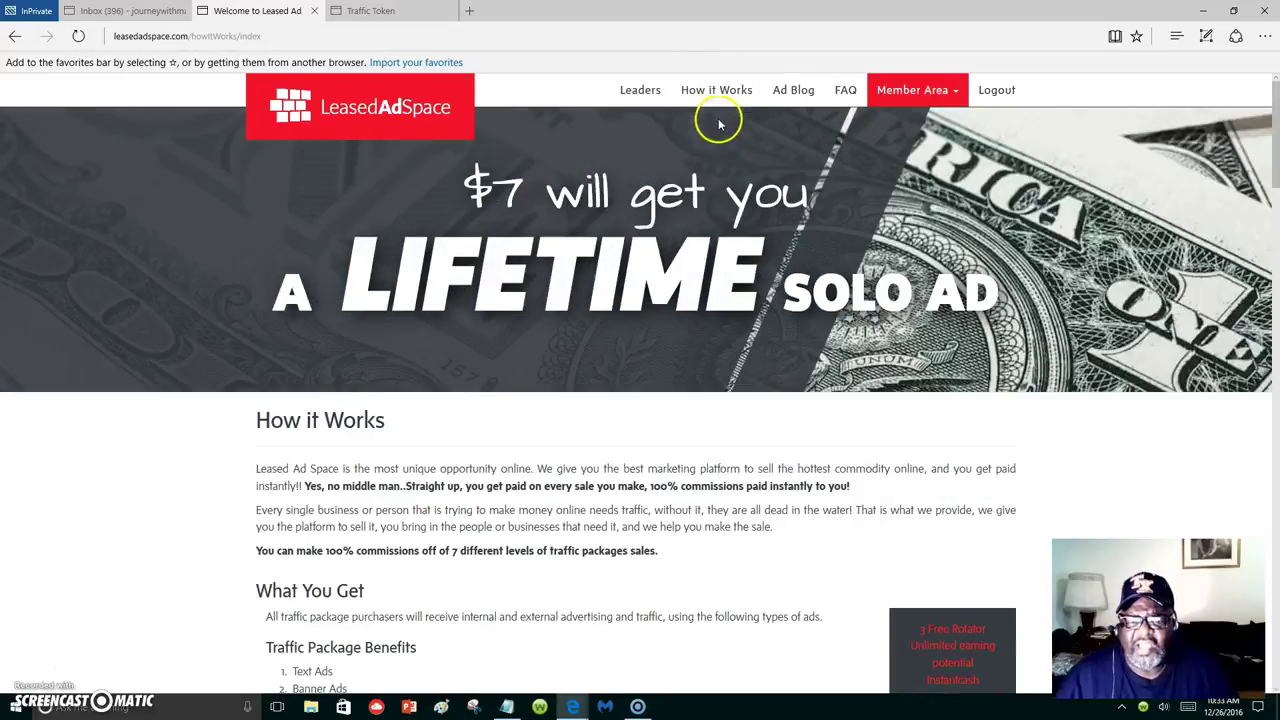
scroll(771, 585, down, 3)
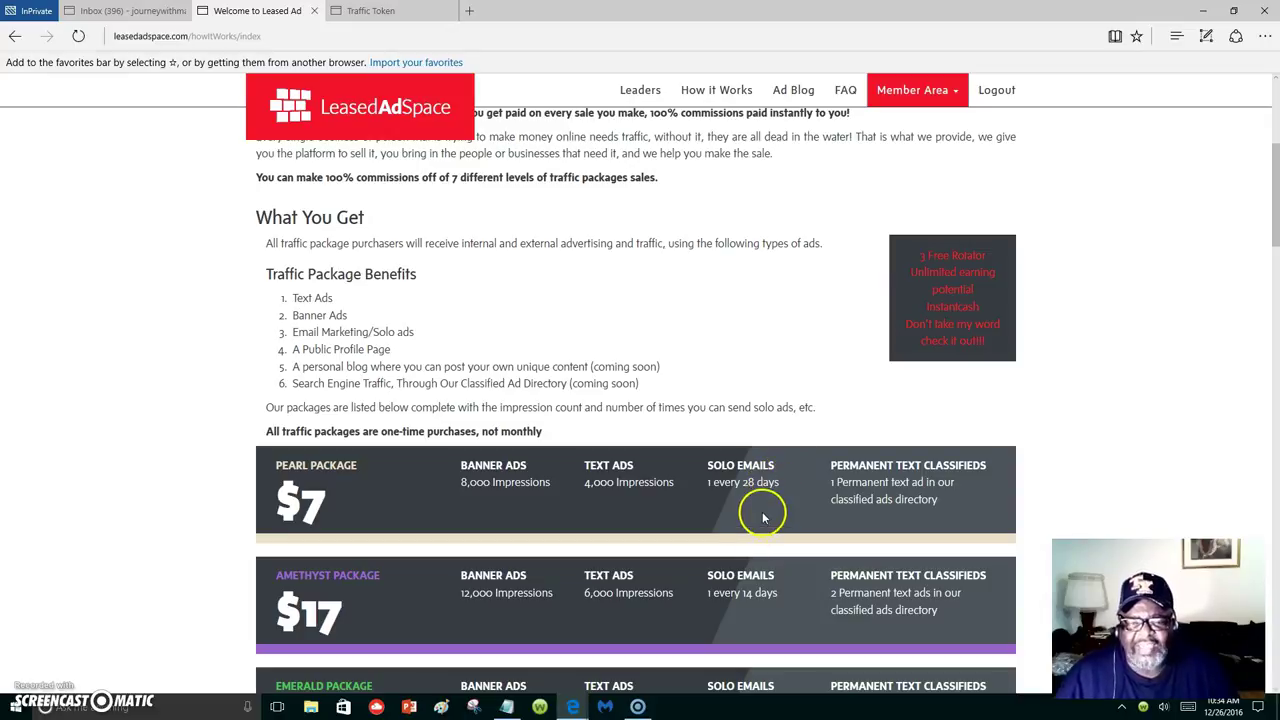
scroll(735, 515, up, 1)
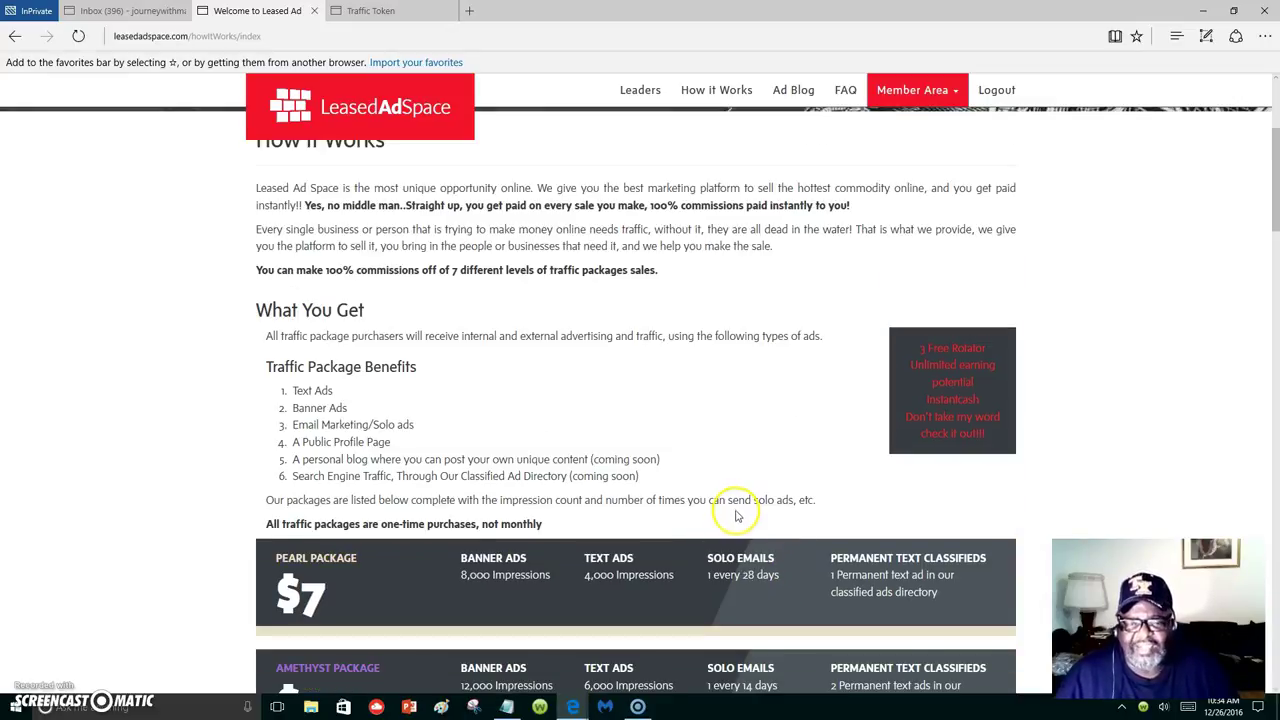
scroll(740, 510, up, 3)
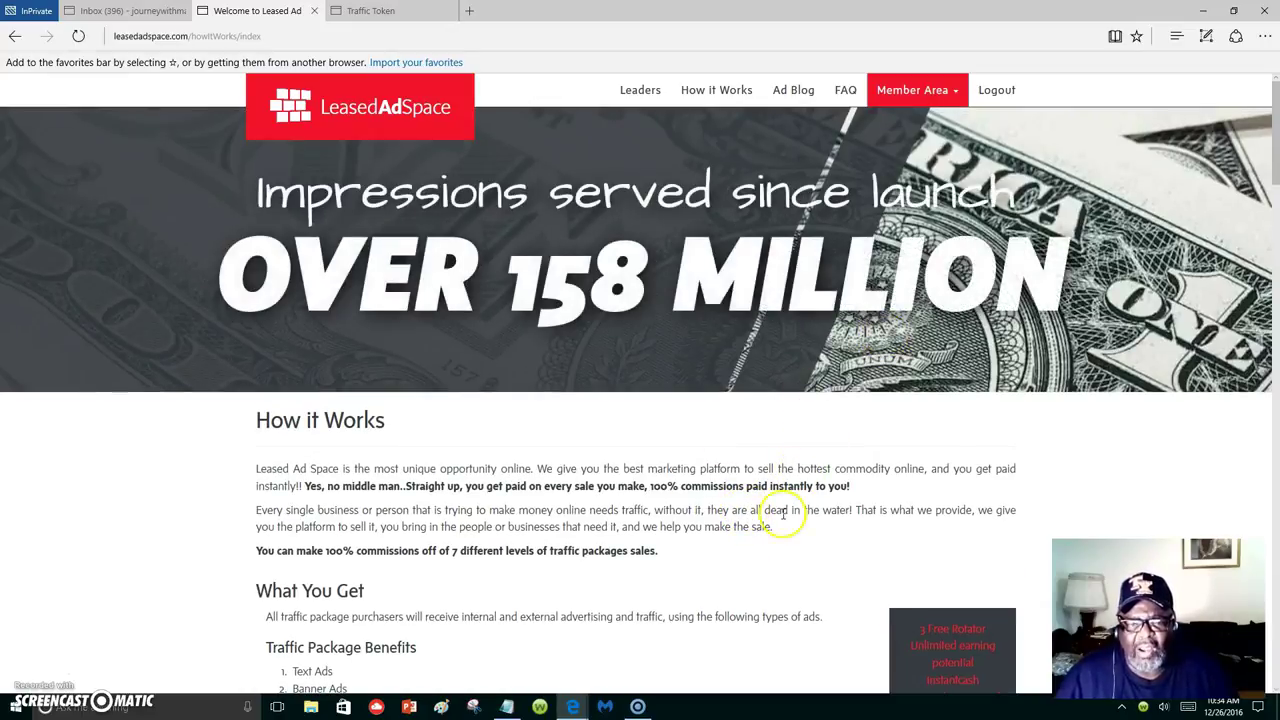
scroll(700, 610, down, 4)
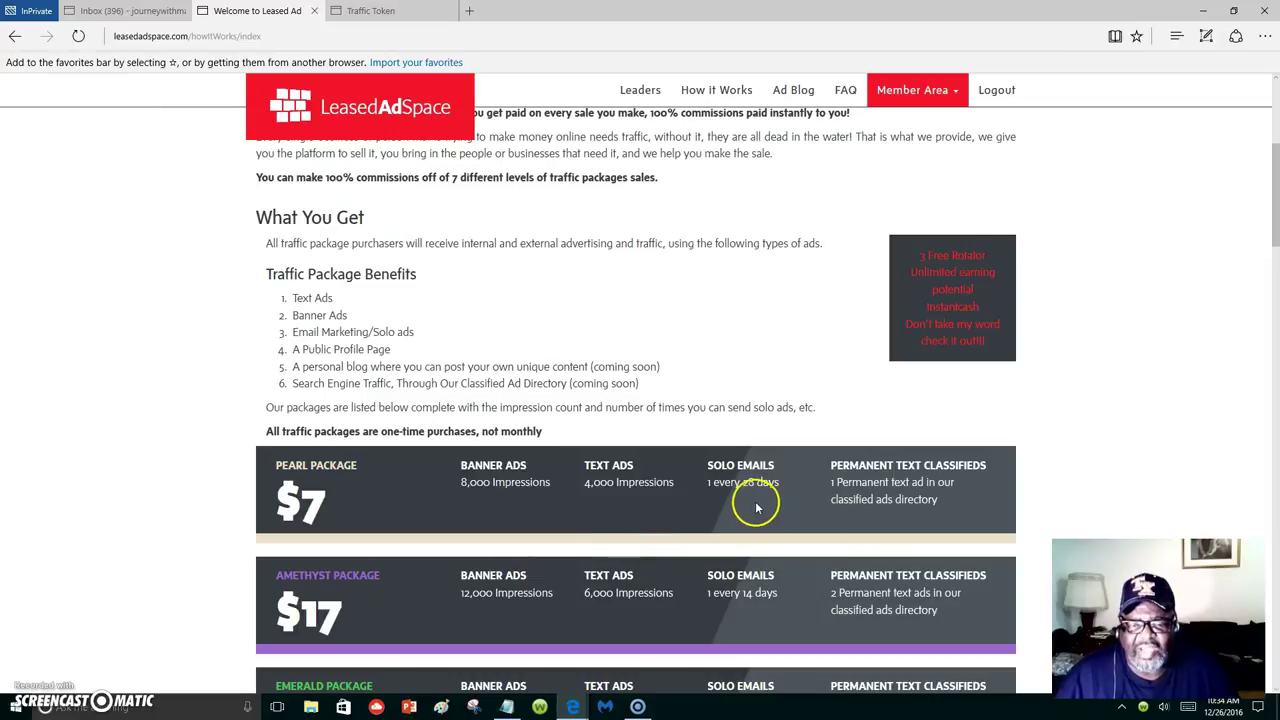
scroll(760, 500, up, 4)
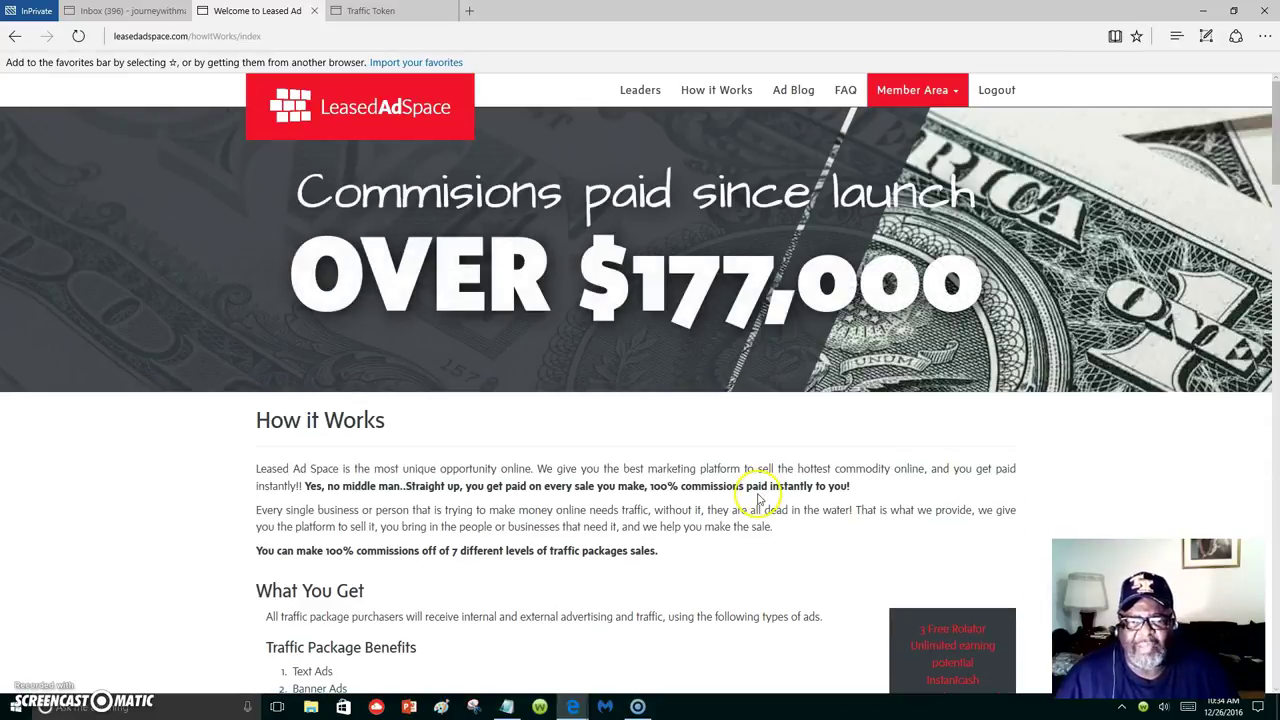